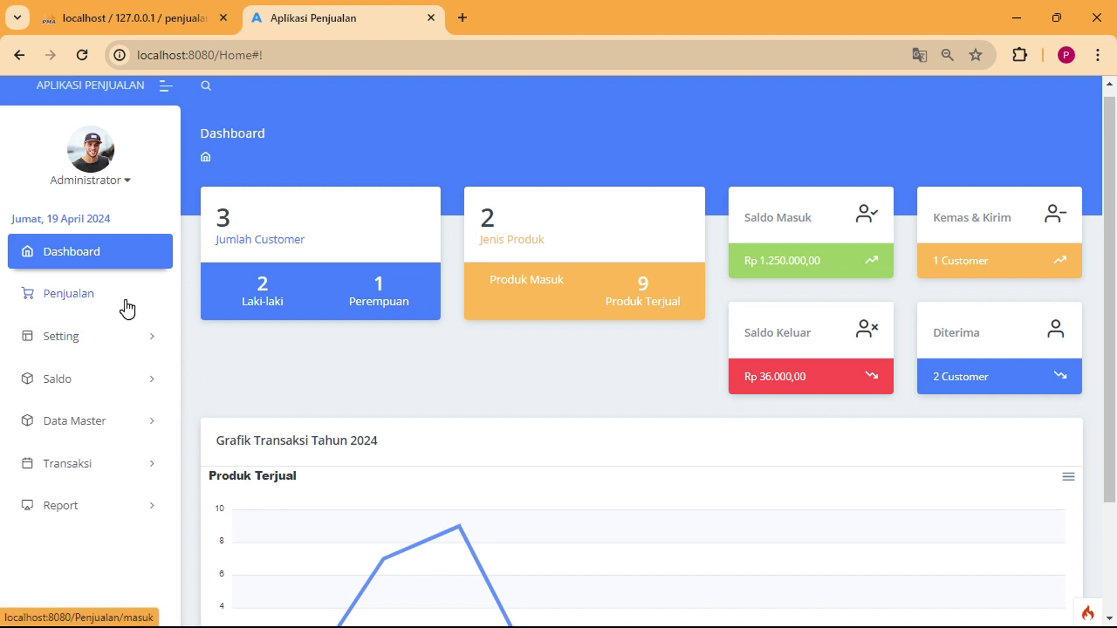
Show the administrator account options on the dashboard.
click(123, 188)
Close the account menu, point out Jumlah Customer, and expand Data Master in the sidebar.
click(124, 188)
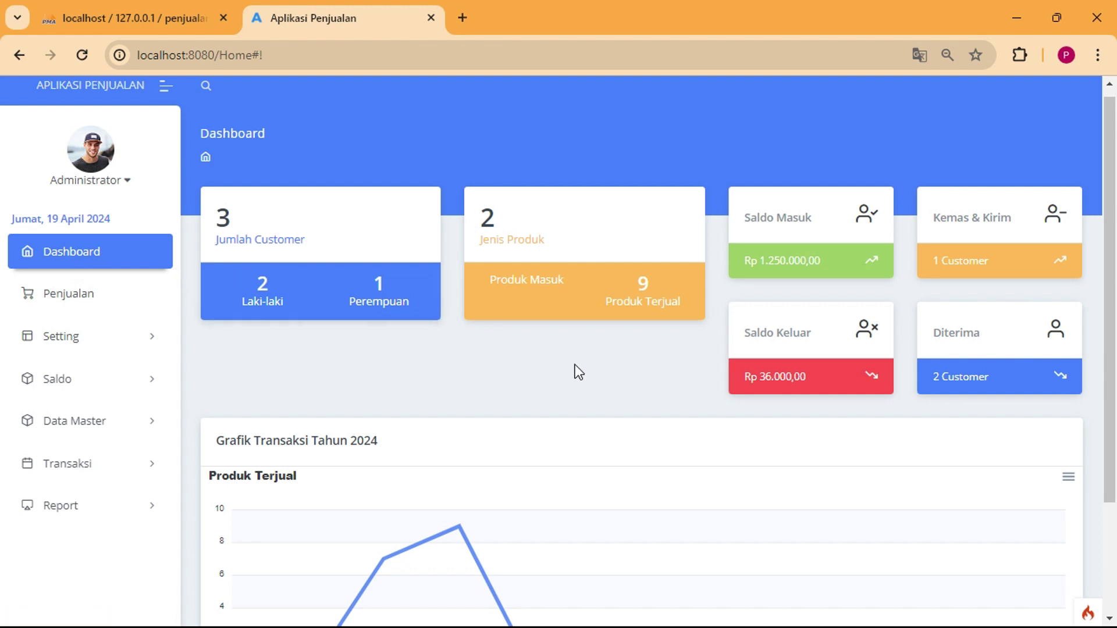
drag(231, 246, 304, 241)
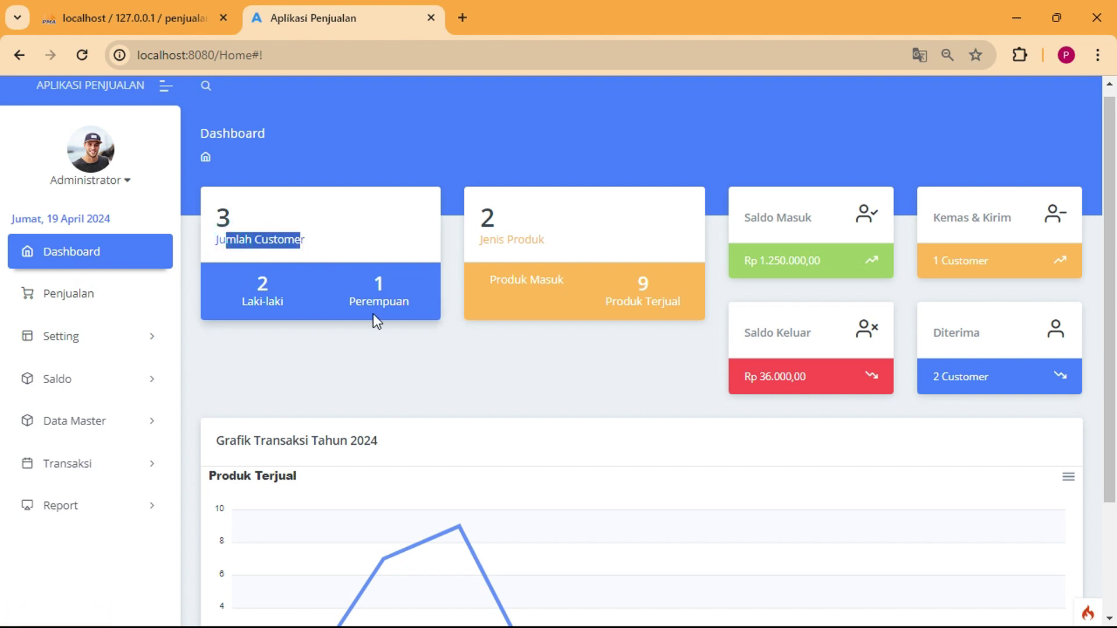
click(453, 320)
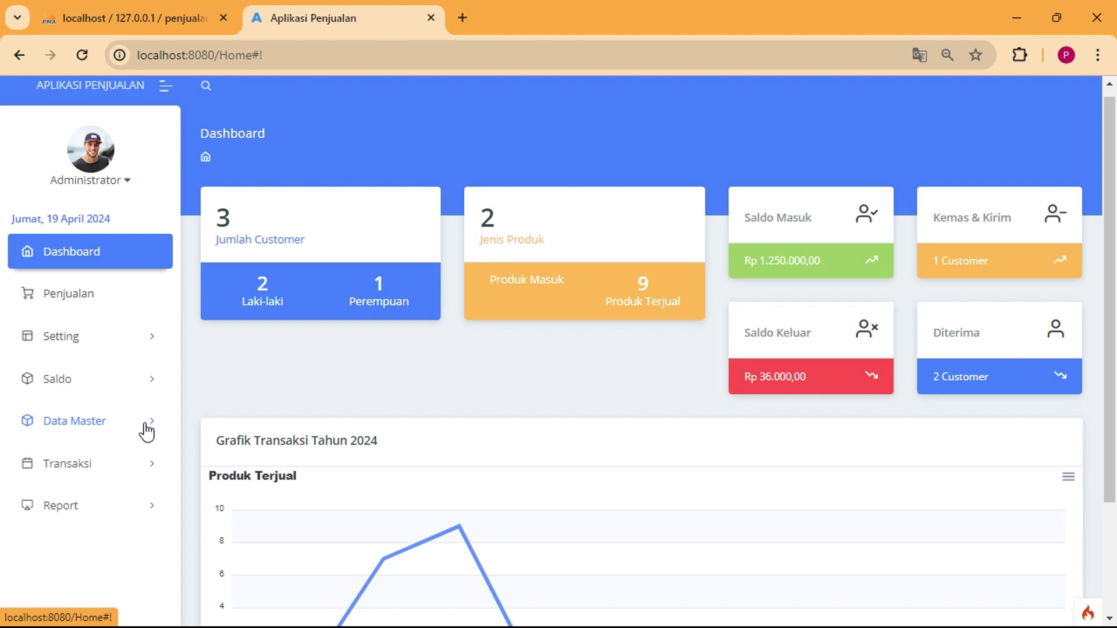
click(137, 342)
click(137, 342)
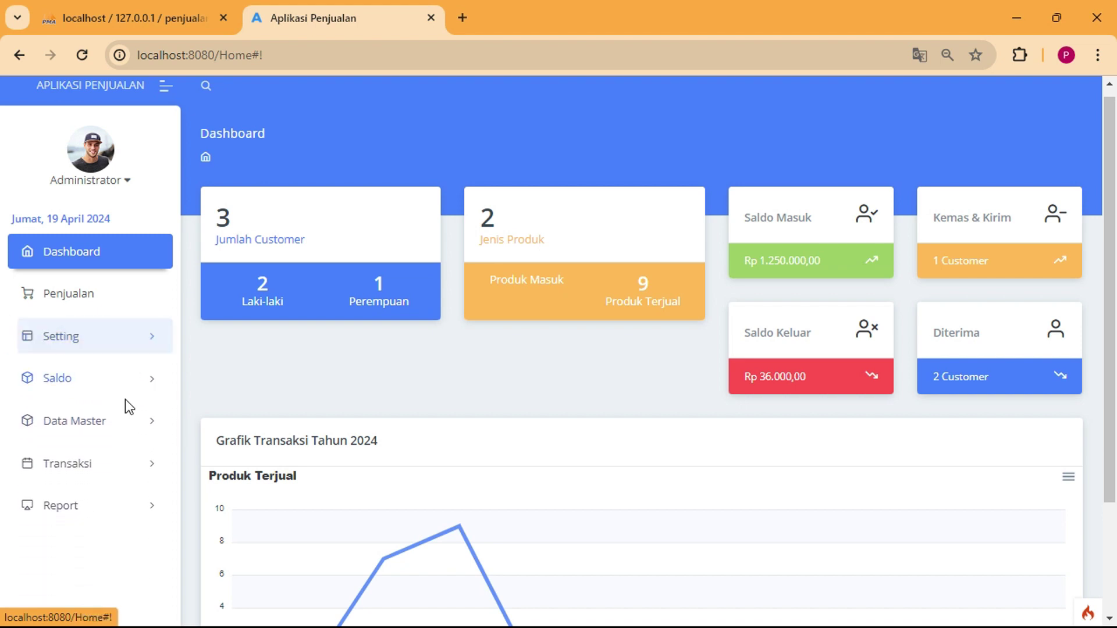
click(124, 421)
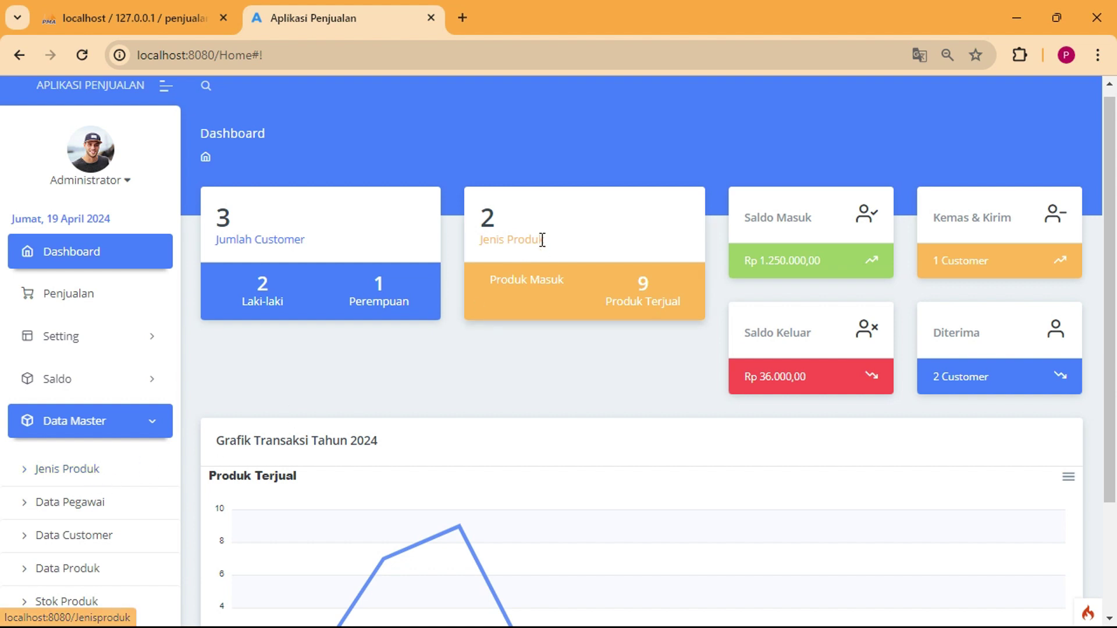
Highlight the Jenis Produk, Produk Masuk and Produk Terjual dashboard labels.
drag(486, 239, 586, 244)
click(594, 285)
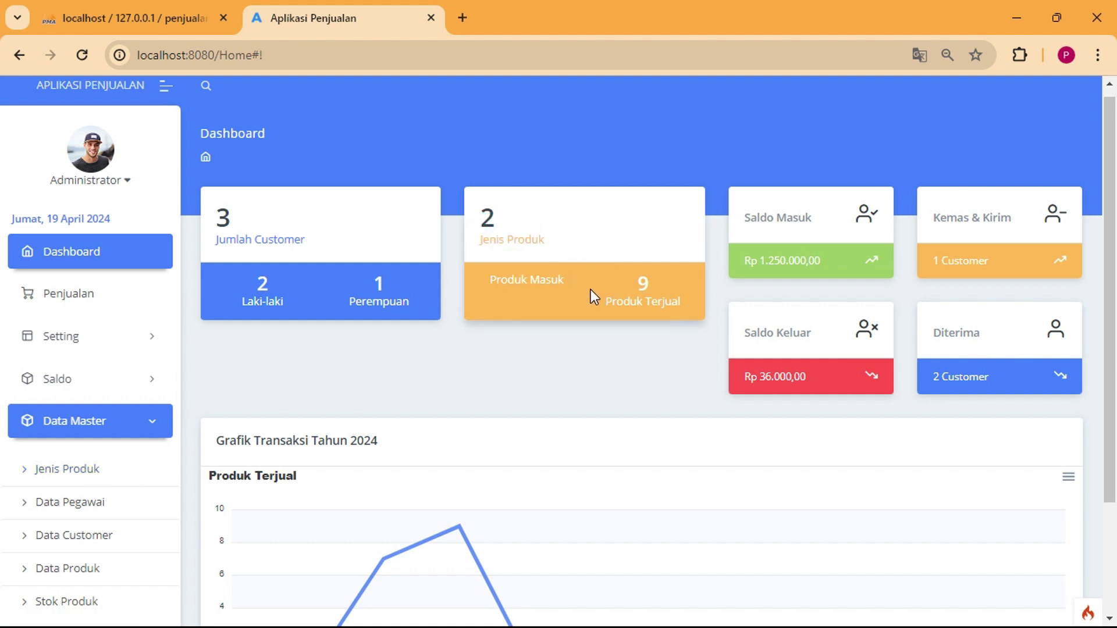
drag(524, 281, 547, 282)
drag(623, 304, 679, 306)
click(578, 295)
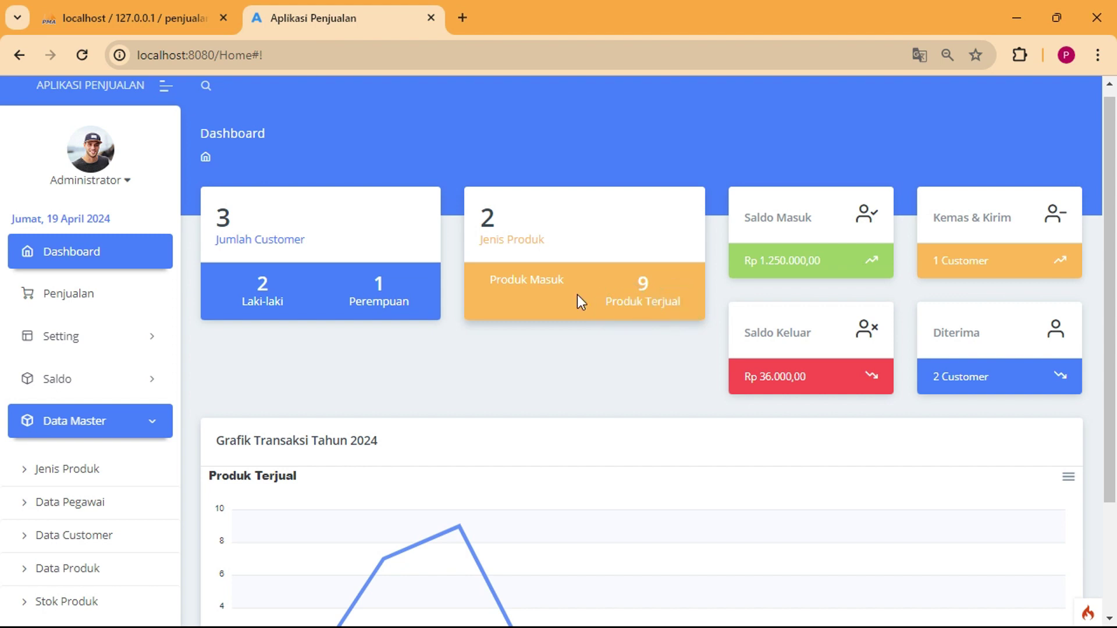
click(519, 287)
Scroll the sidebar down and expand the Transaksi menu.
scroll(137, 496, down, 2)
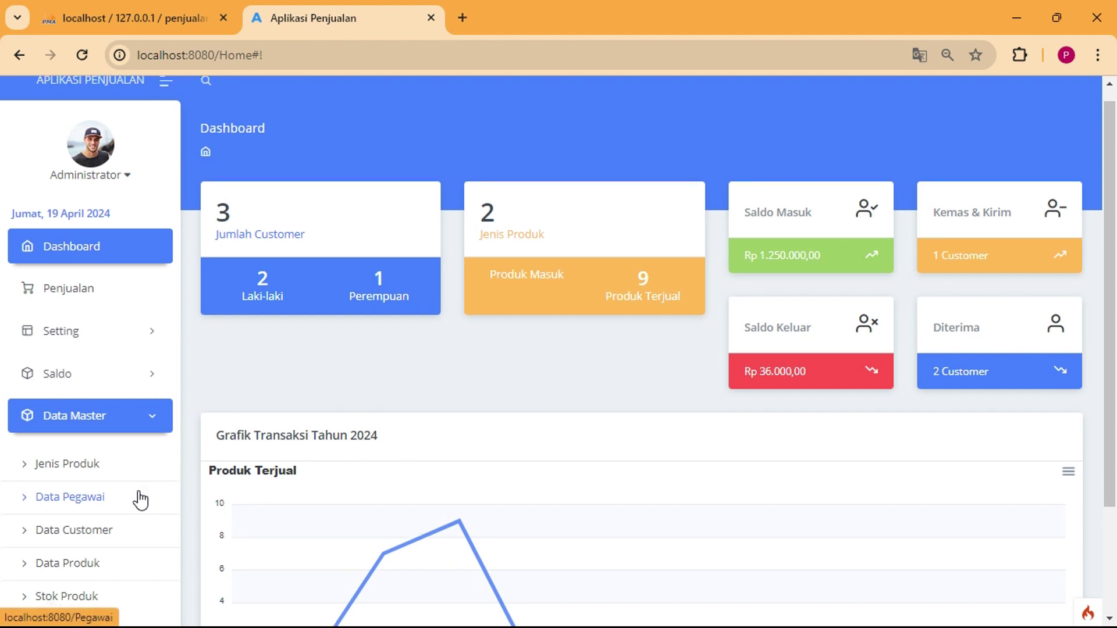
scroll(140, 500, down, 1)
click(138, 505)
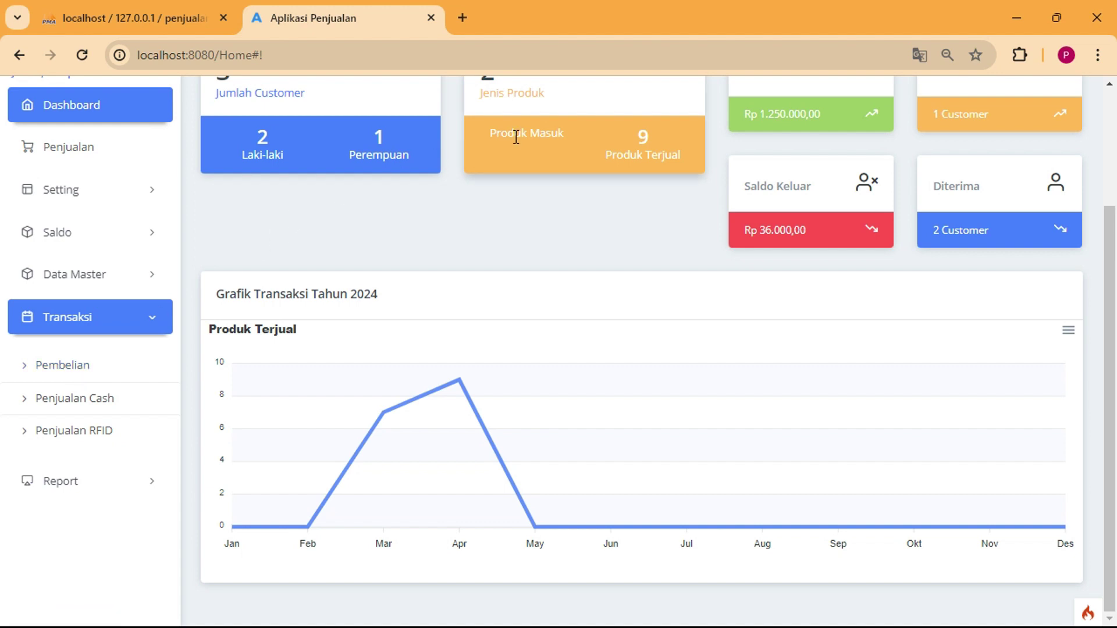
scroll(516, 137, up, 1)
Highlight Produk Terjual with its count of 9, then Saldo Masuk and Kemas & Kirim.
scroll(516, 137, up, 1)
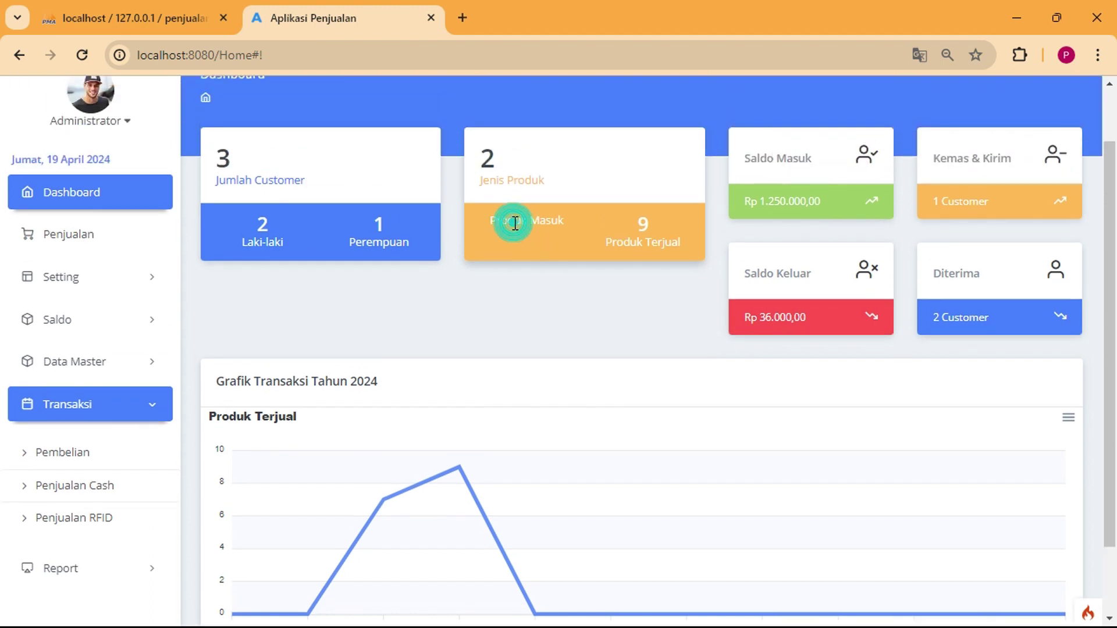
drag(600, 242, 684, 244)
double_click(643, 224)
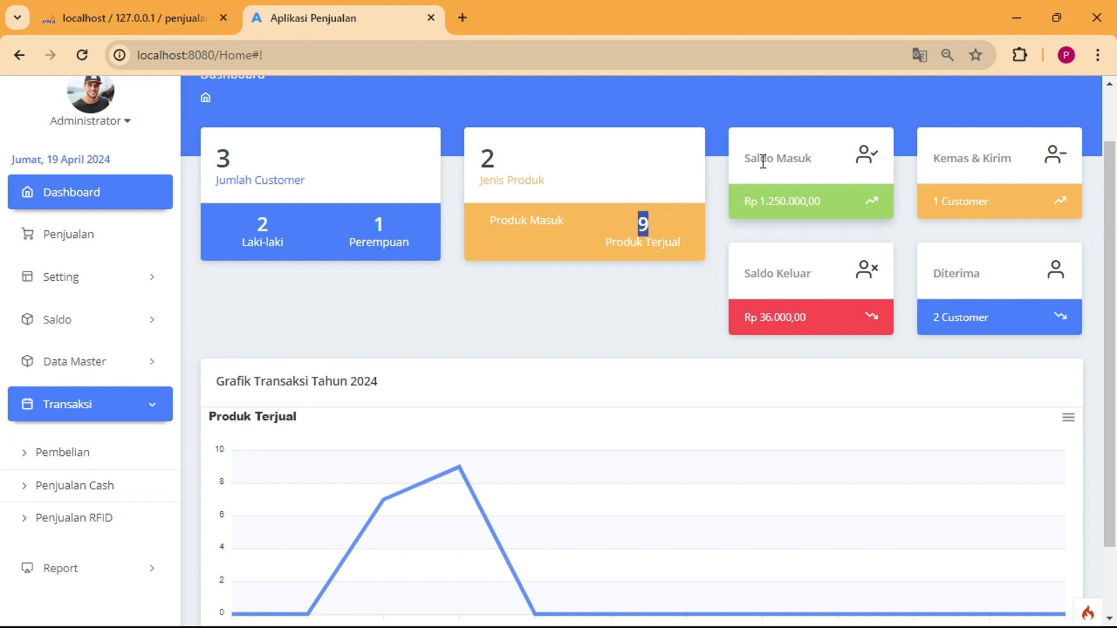
drag(763, 162, 815, 169)
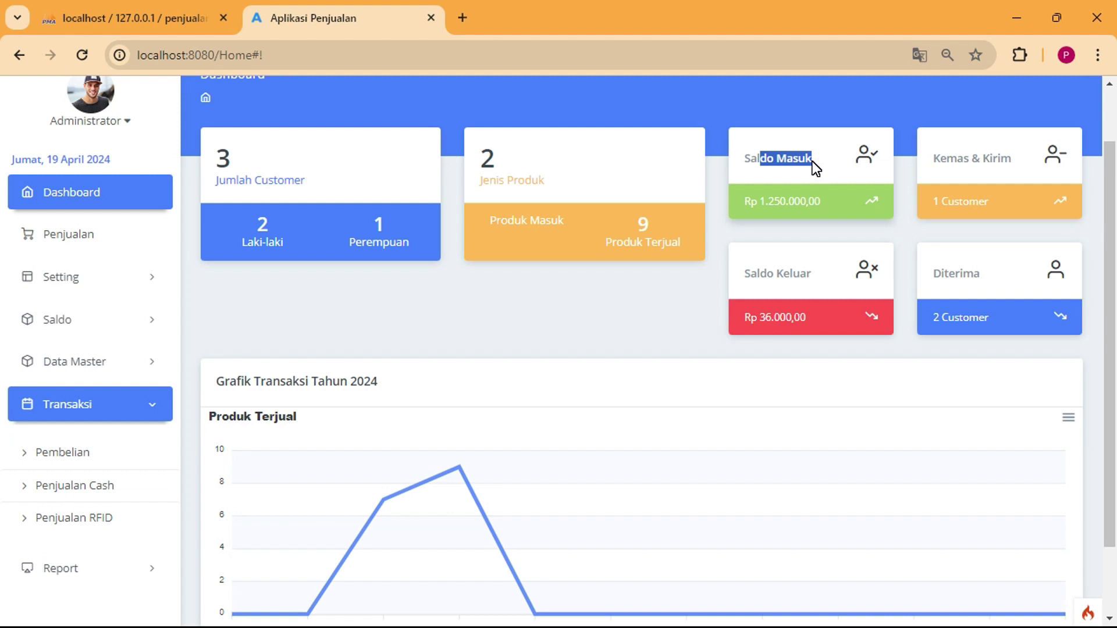
drag(933, 159, 1010, 169)
click(1011, 161)
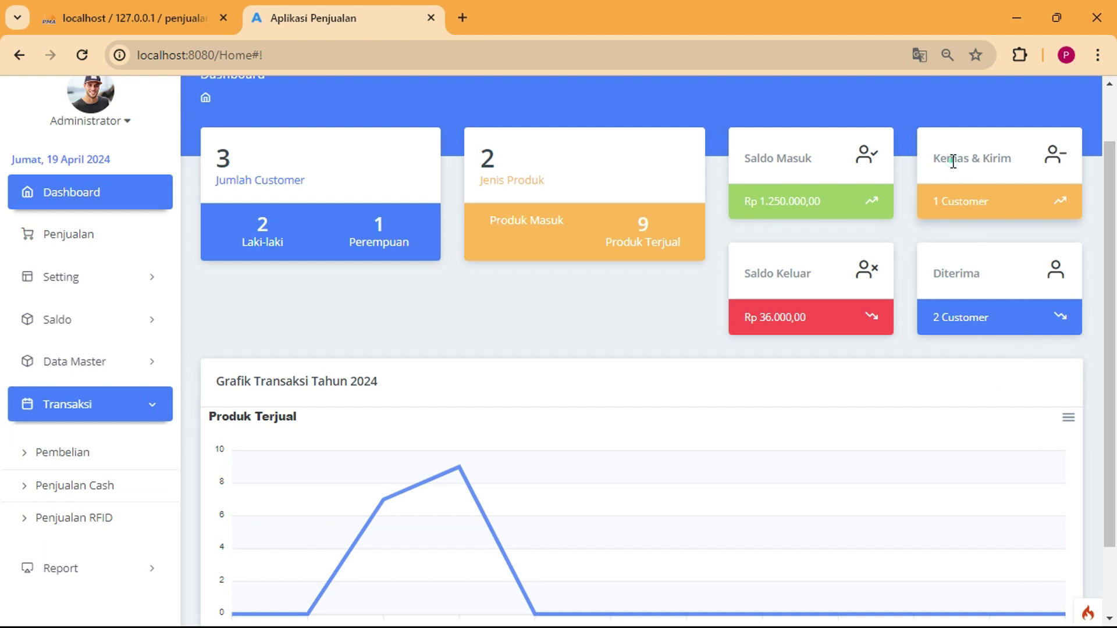
Point out Diterima, the 2 Customer count and Saldo Keluar, then open Data Master > Jenis Produk.
drag(950, 160, 990, 202)
click(990, 201)
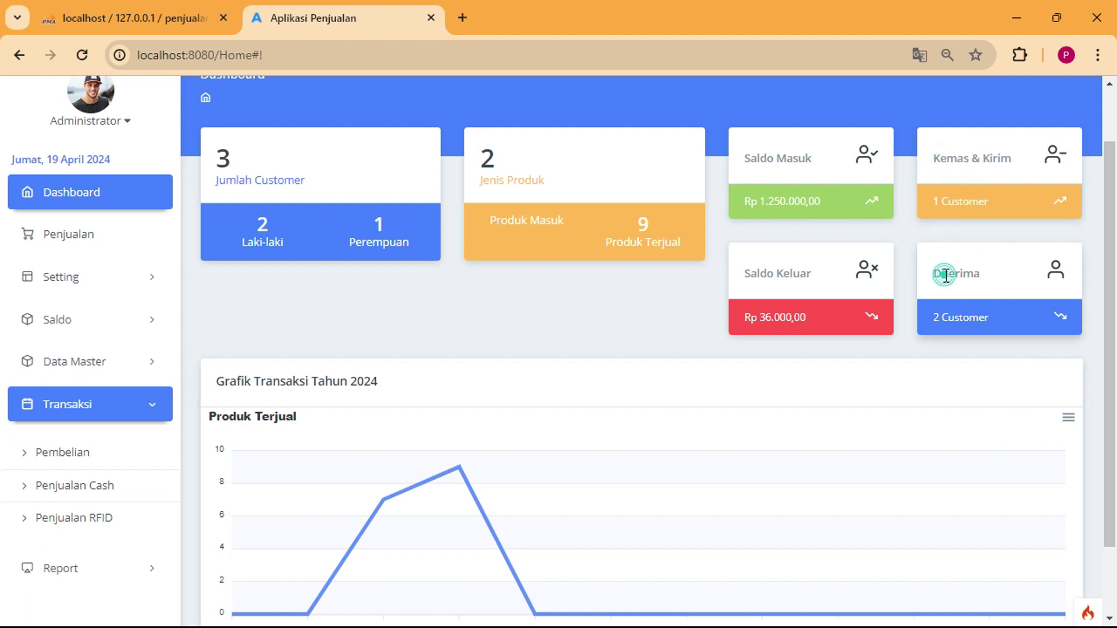
drag(944, 278, 989, 279)
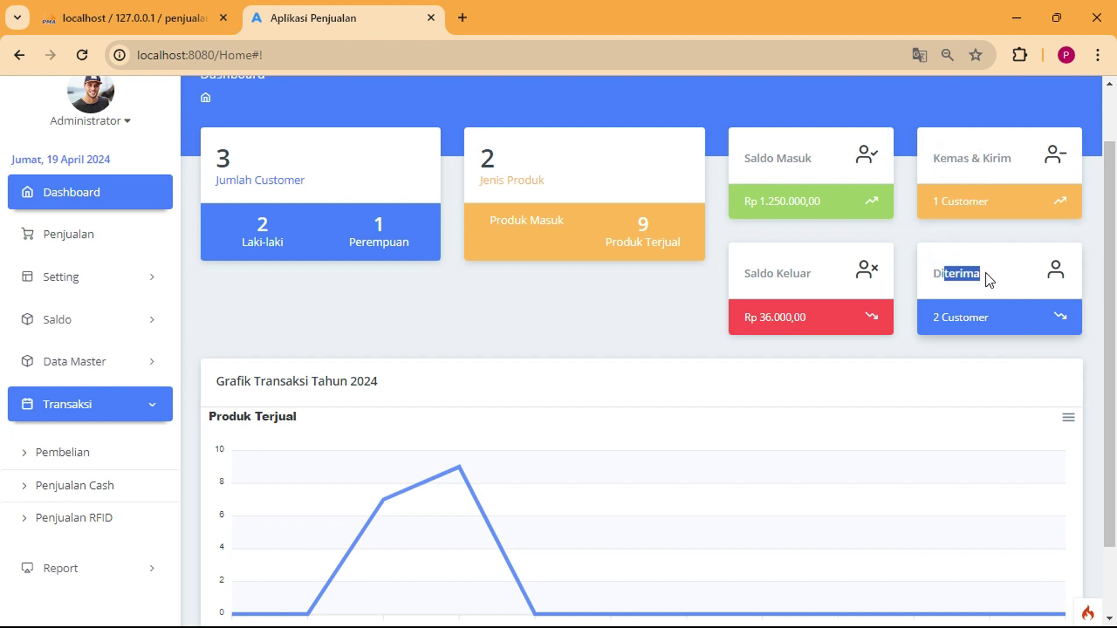
click(988, 319)
drag(940, 317, 985, 319)
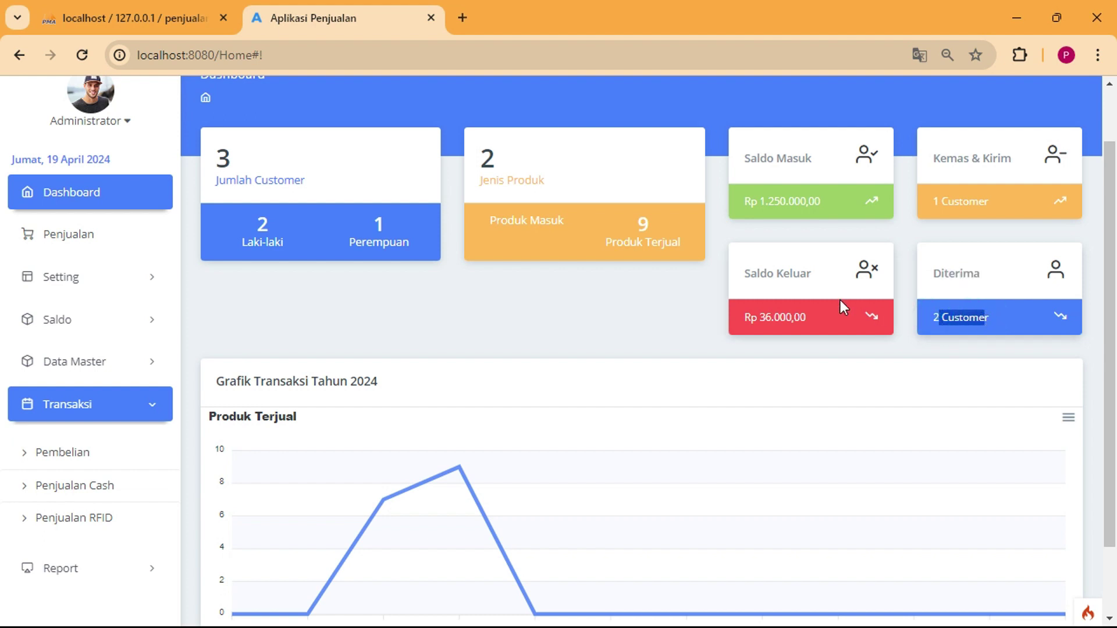
drag(777, 274, 819, 284)
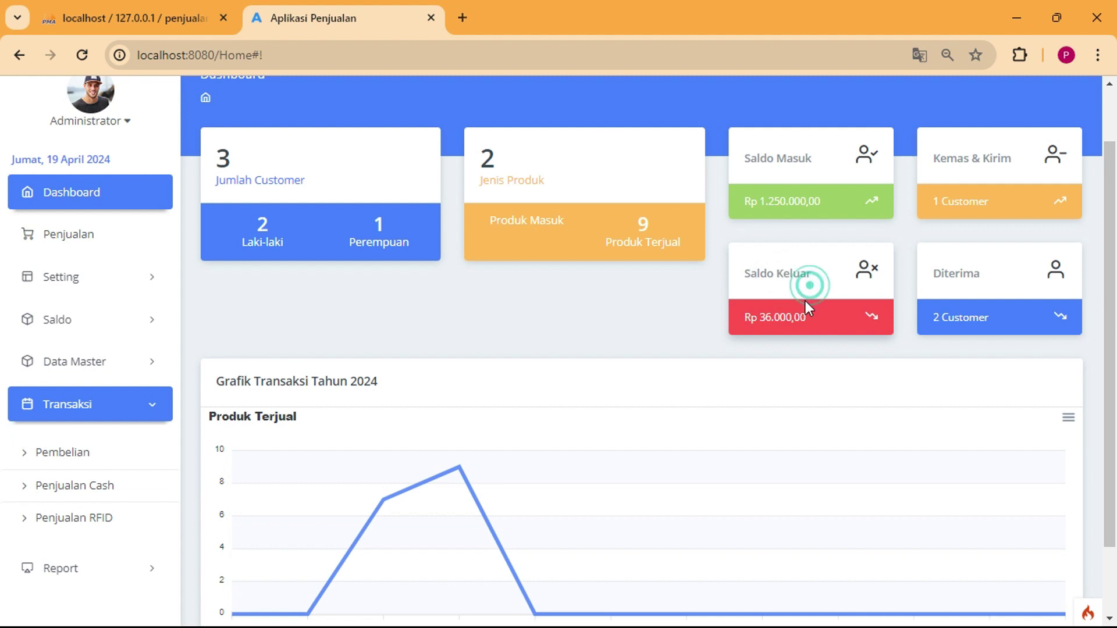
click(805, 318)
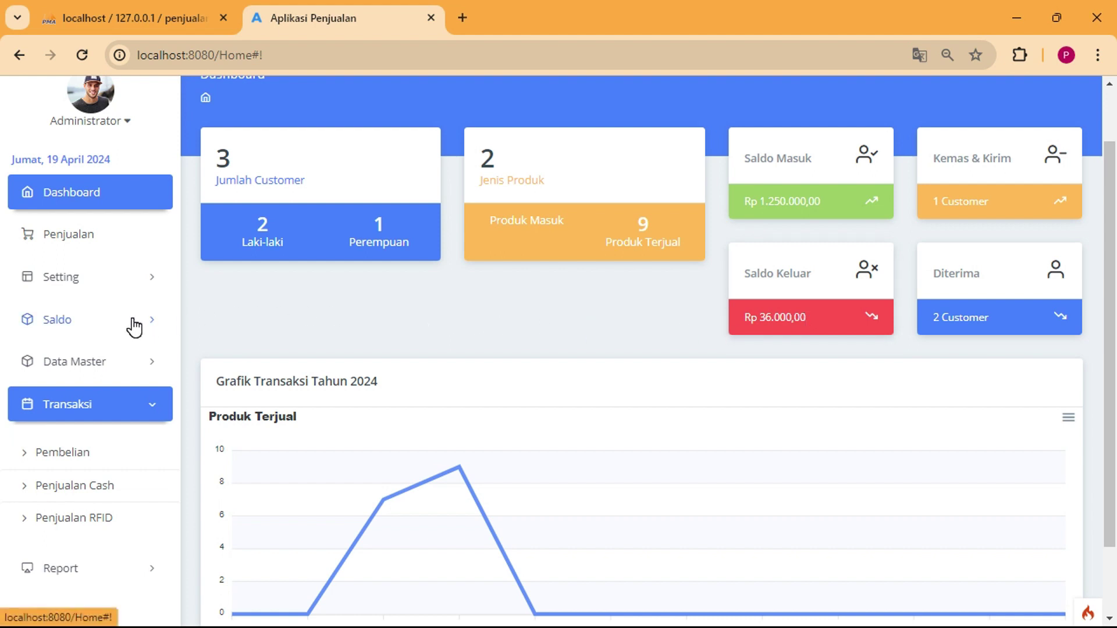
click(110, 361)
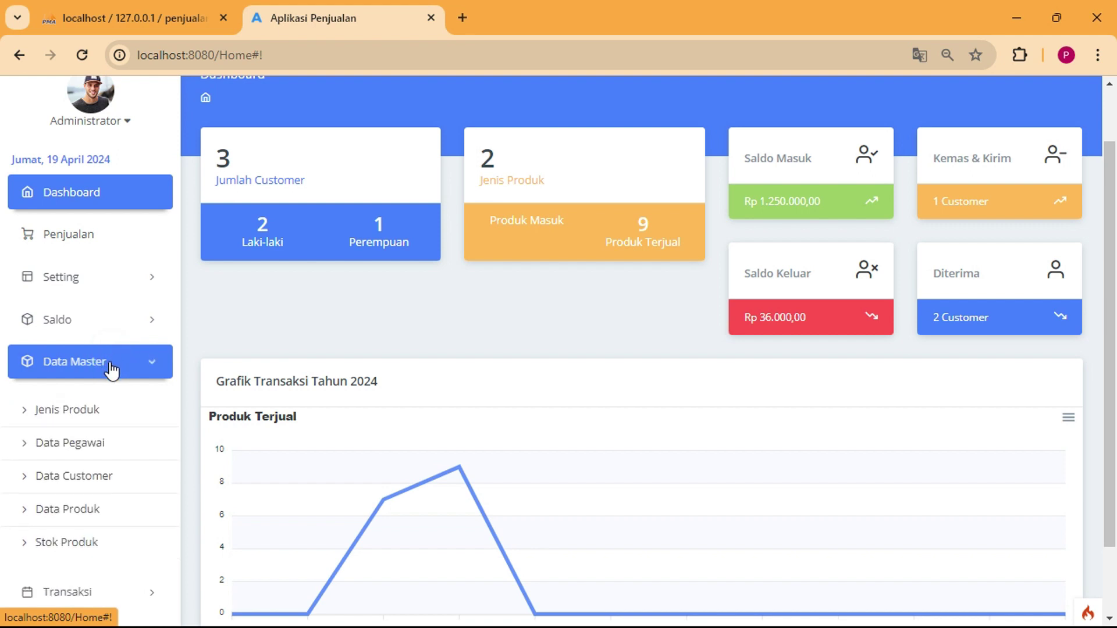
click(96, 422)
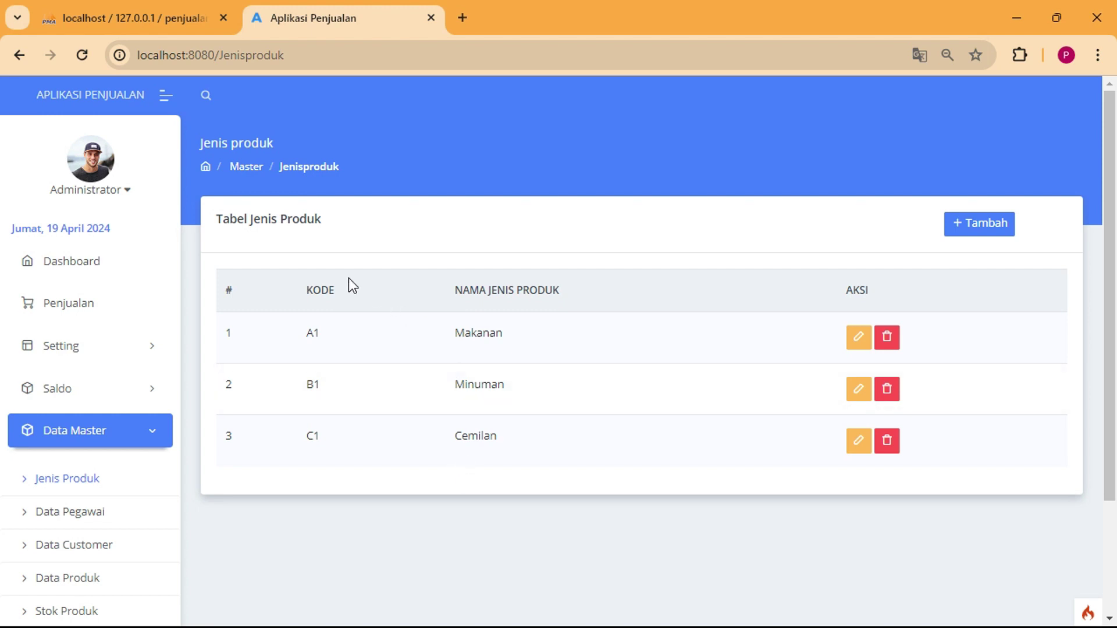
Preview and dismiss the new product type form, then go to Data Pegawai.
click(965, 224)
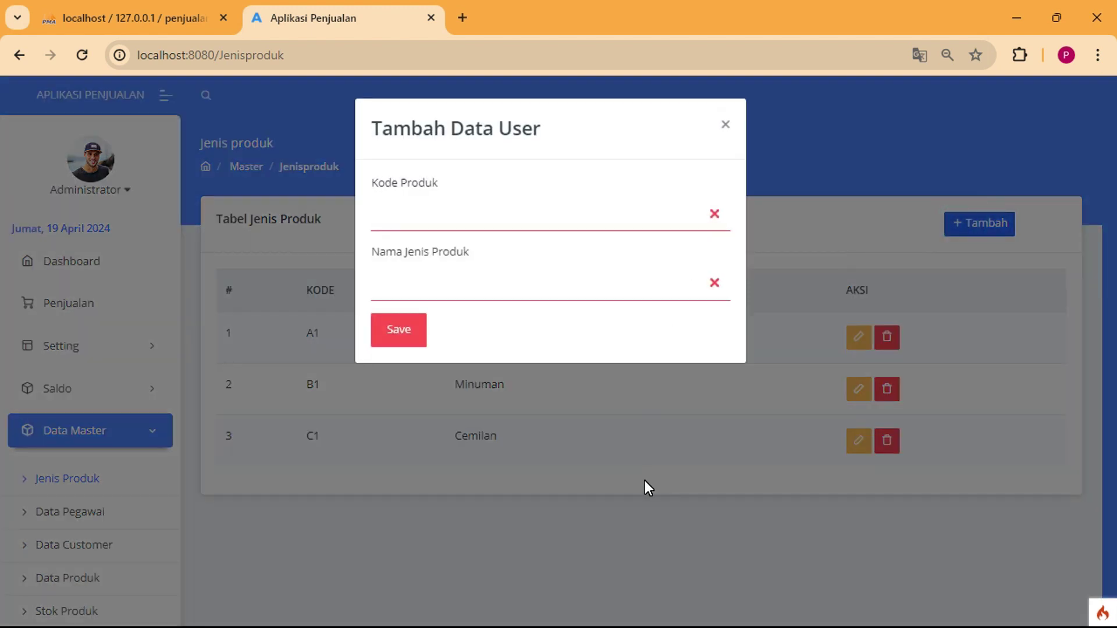
click(645, 480)
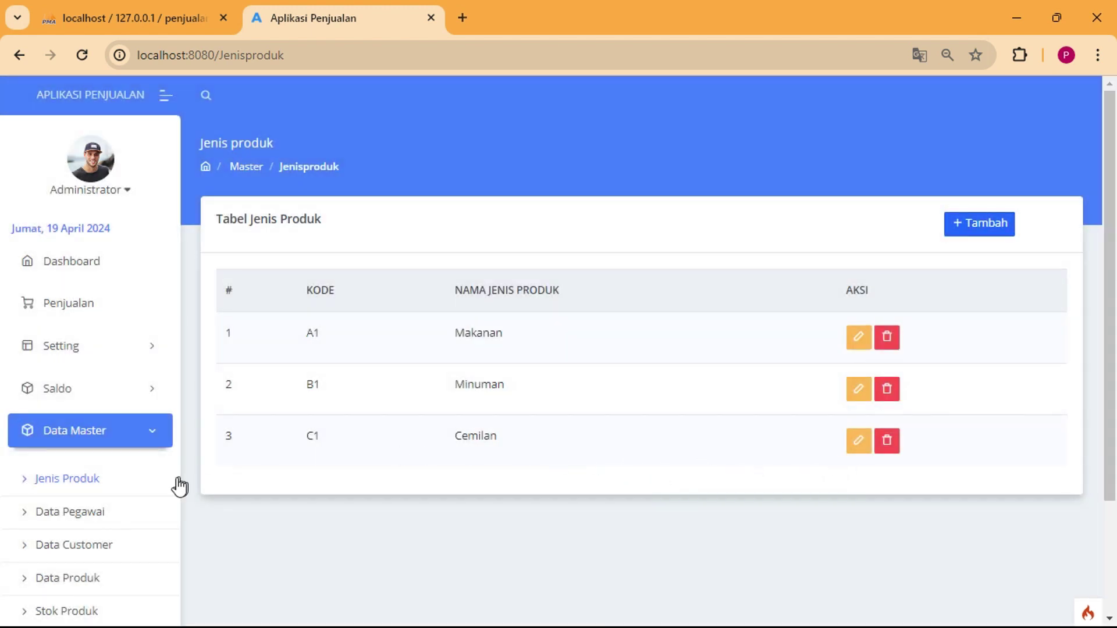
click(84, 518)
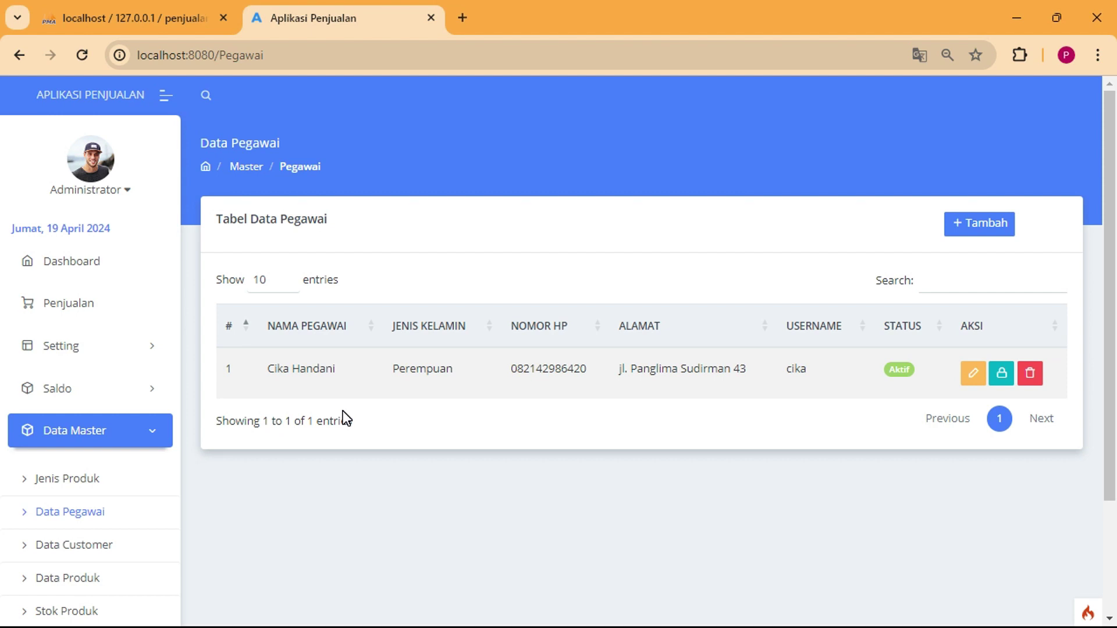
Scroll the sidebar and open the Data Customer table.
scroll(308, 411, down, 1)
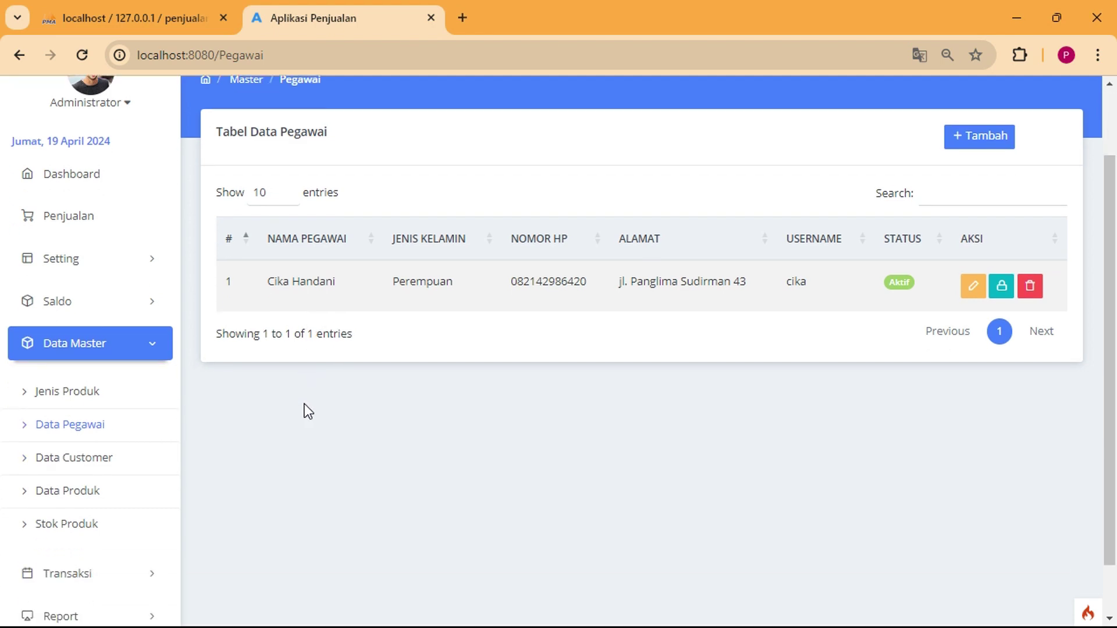
click(94, 468)
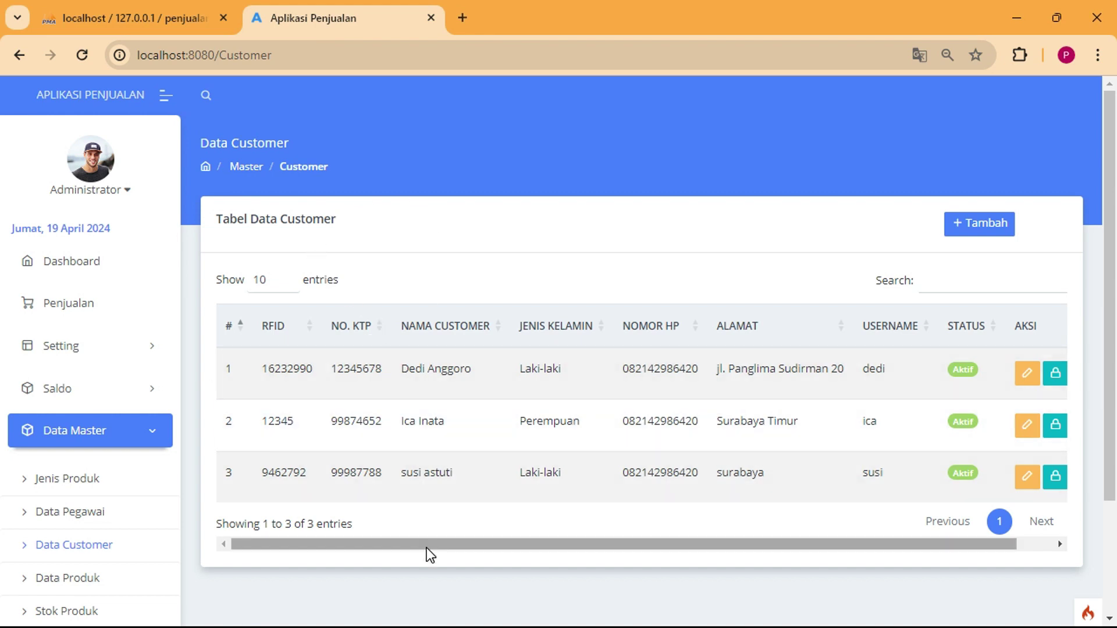
Preview the add-customer form's RFID and No. KTP fields, then close it without saving.
click(983, 224)
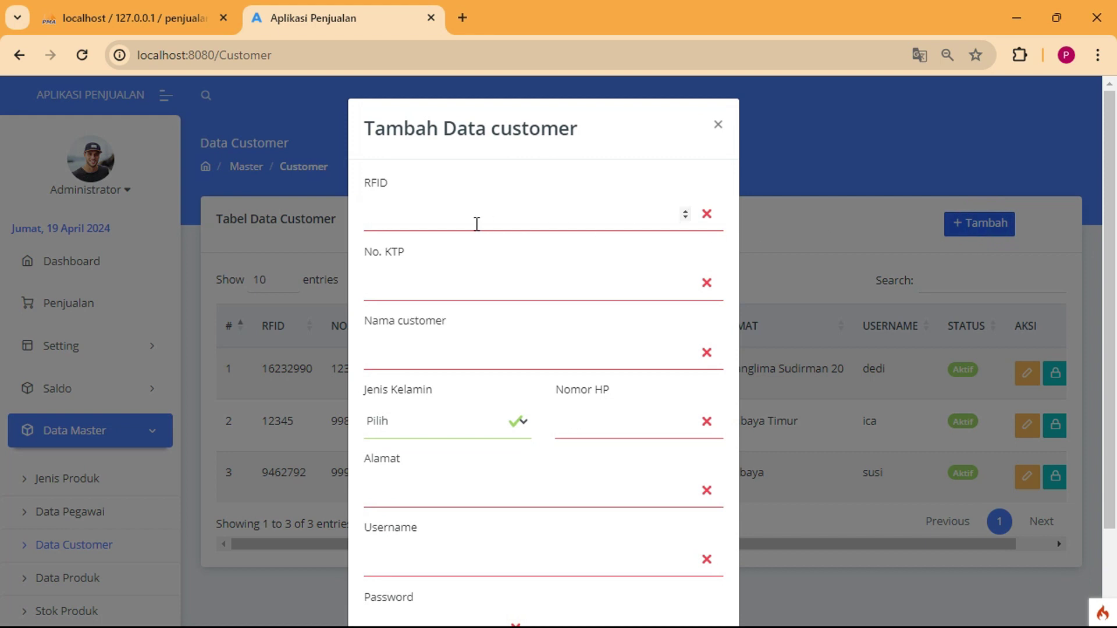
click(465, 223)
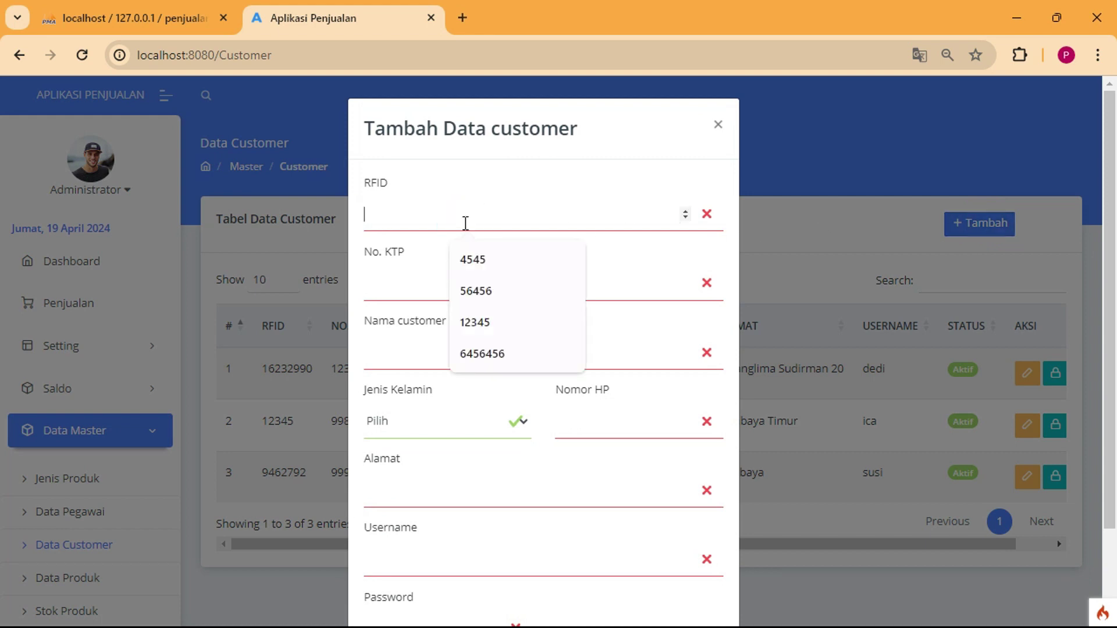
click(406, 294)
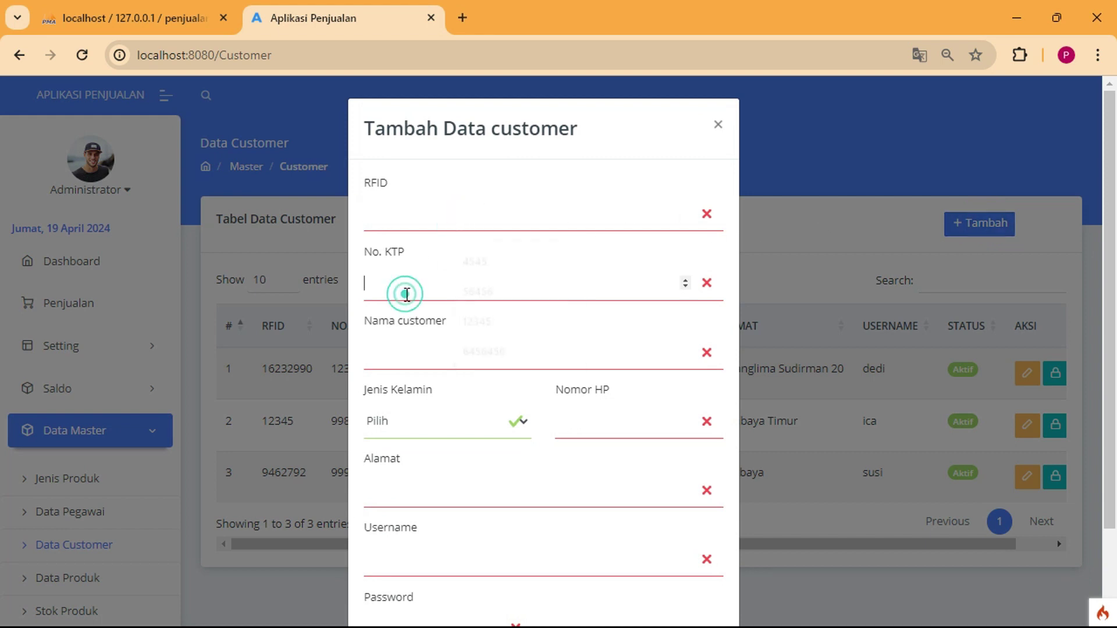
scroll(425, 393, down, 2)
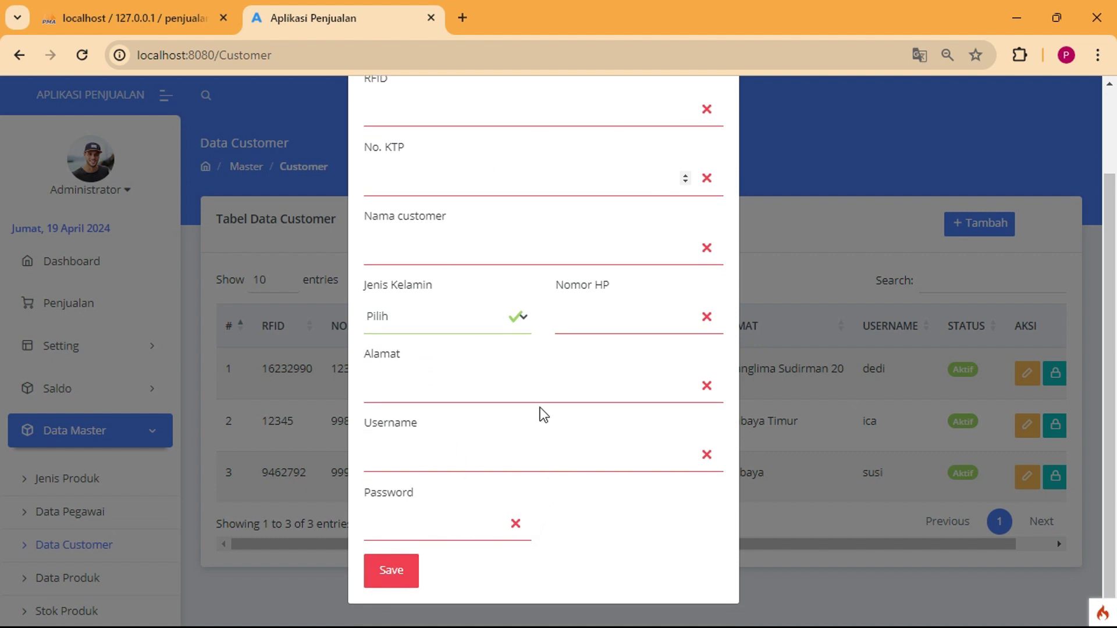
scroll(451, 250, up, 2)
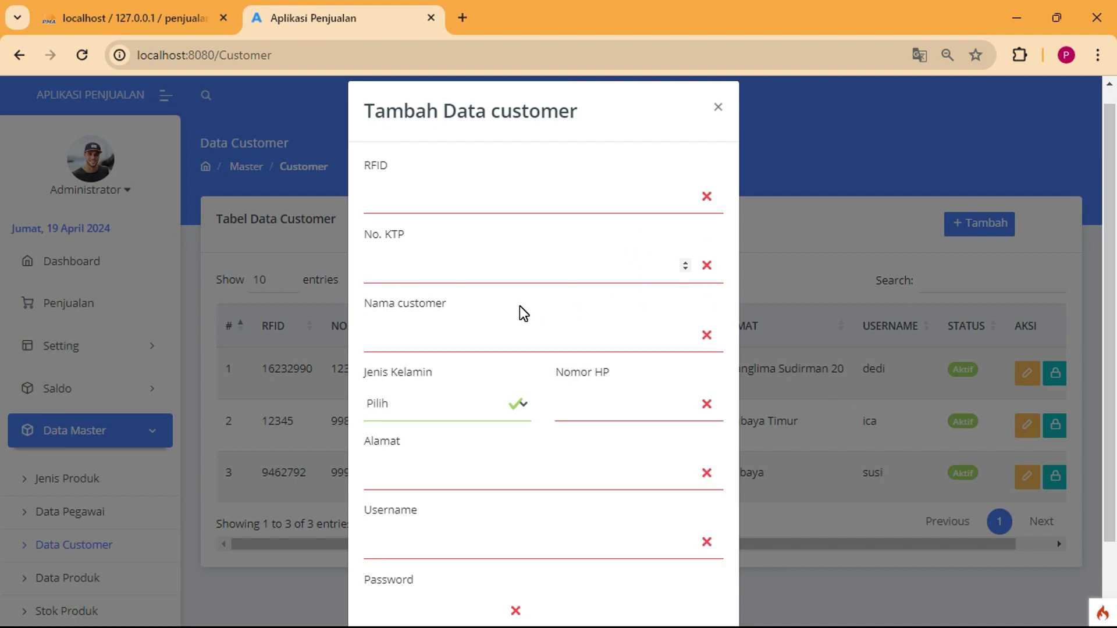
scroll(471, 384, down, 2)
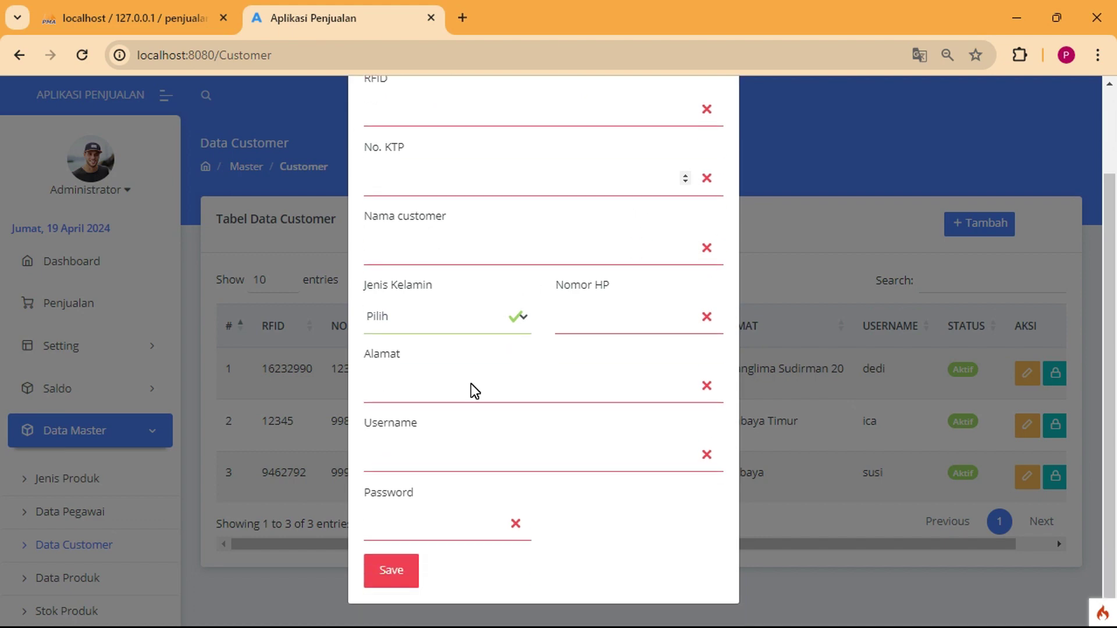
click(805, 531)
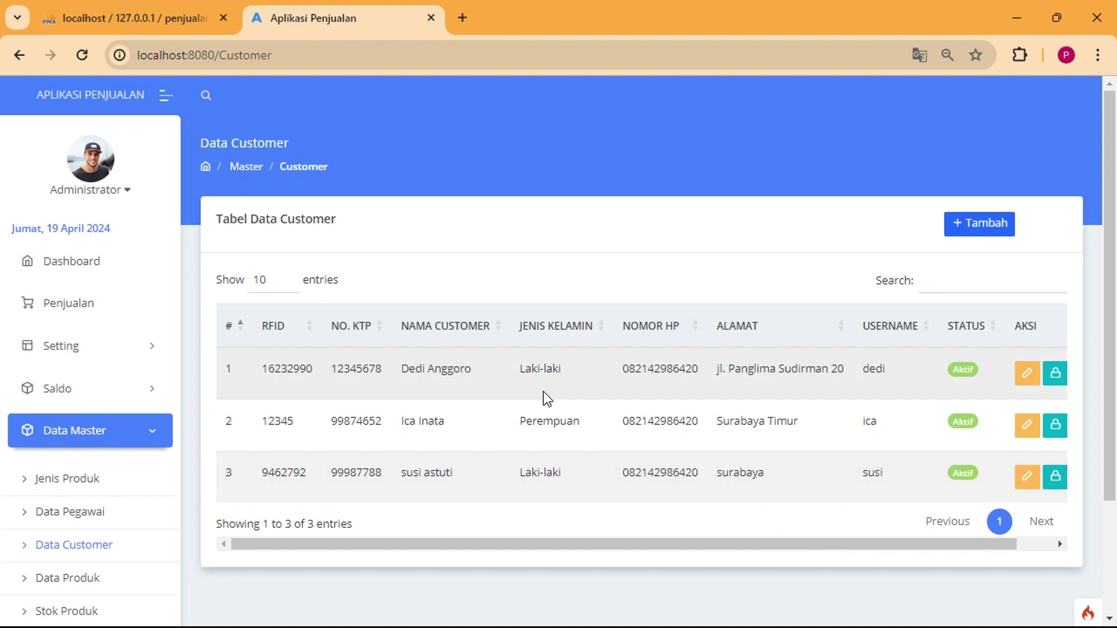
Scroll the table right, preview and close a customer's password form, then open Data Produk.
drag(345, 543, 663, 543)
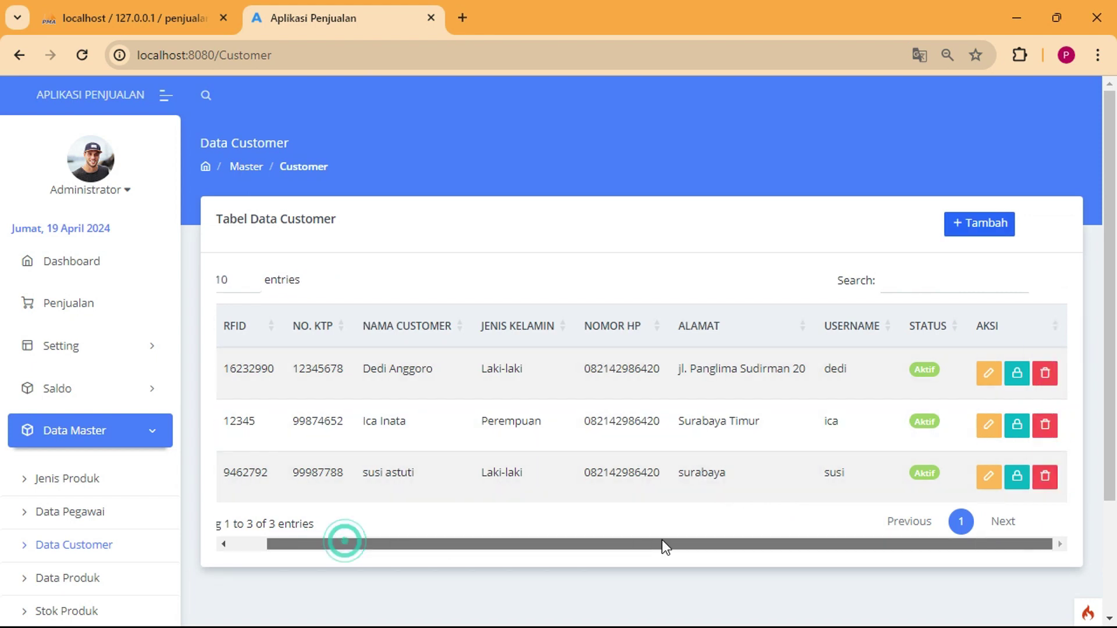
click(1015, 430)
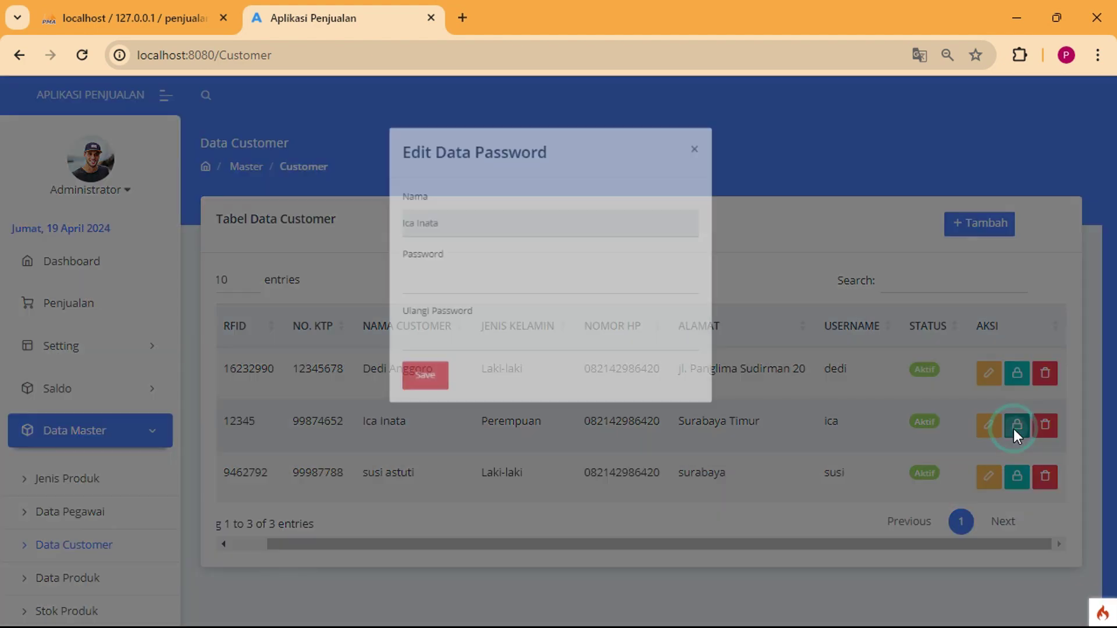
click(605, 535)
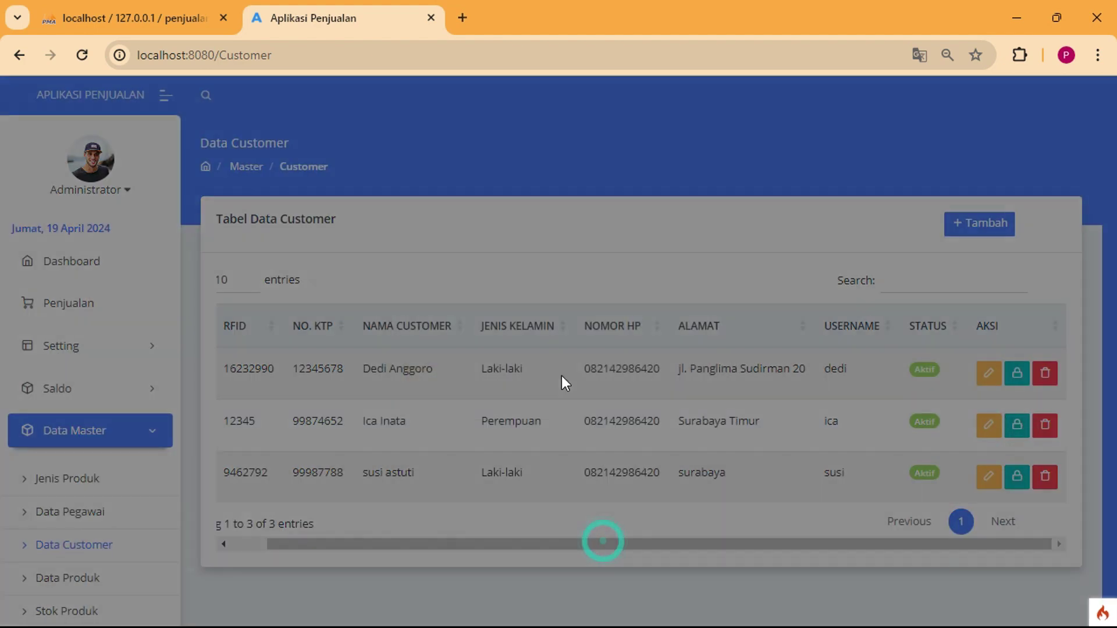
scroll(82, 562, down, 2)
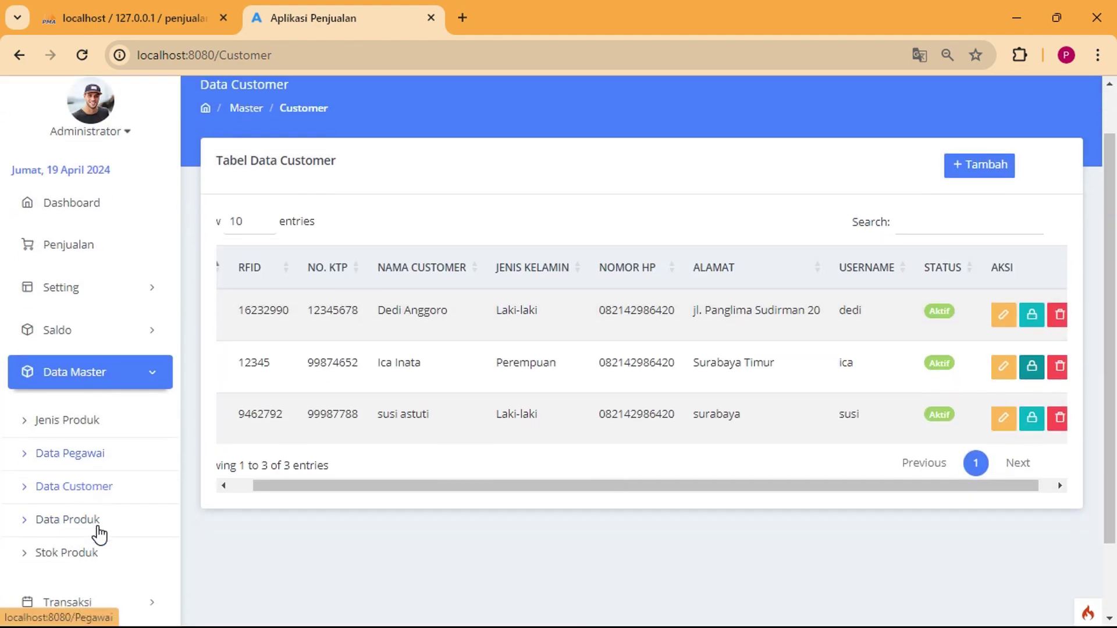
click(87, 496)
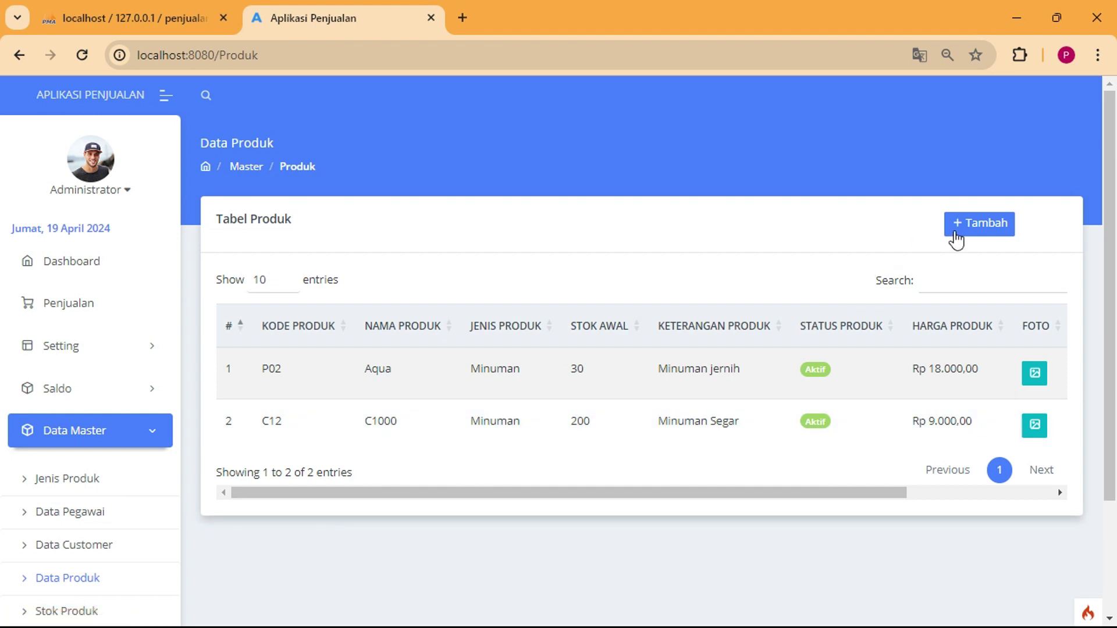
Browse the add-product form's type, Kode Produk, Nama Produk and Stok Awal fields, then close it unsaved.
click(956, 226)
click(440, 364)
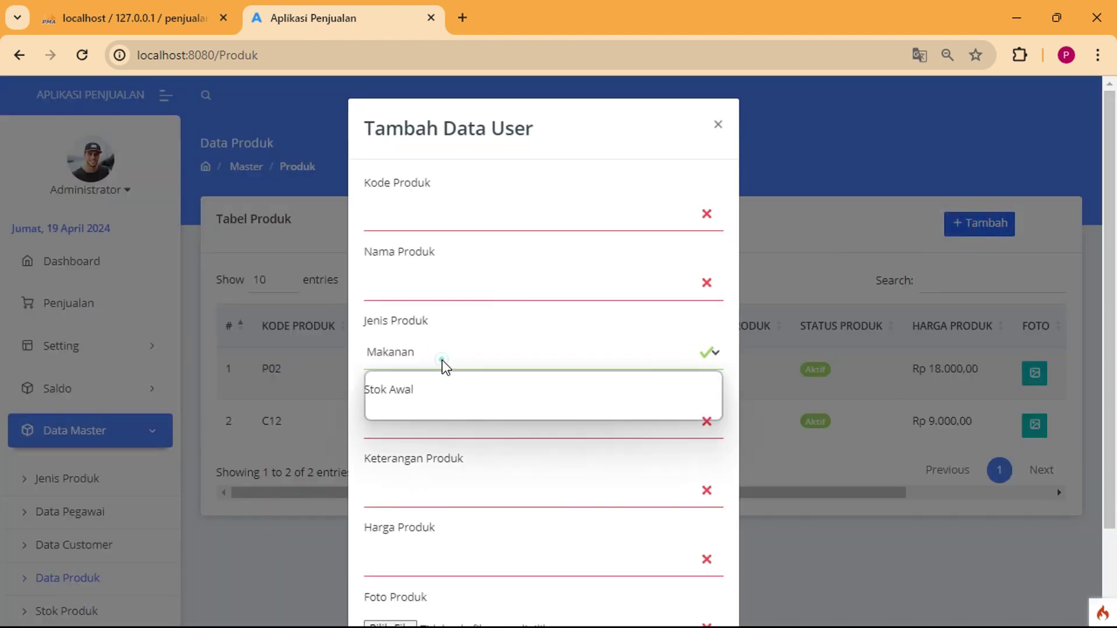
click(420, 220)
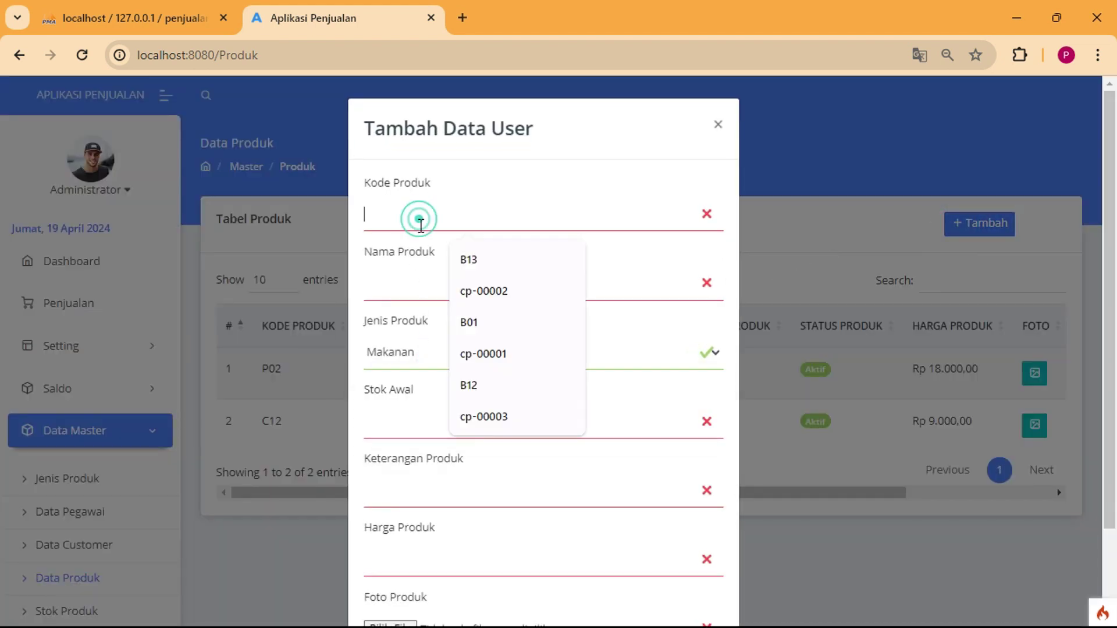
click(409, 289)
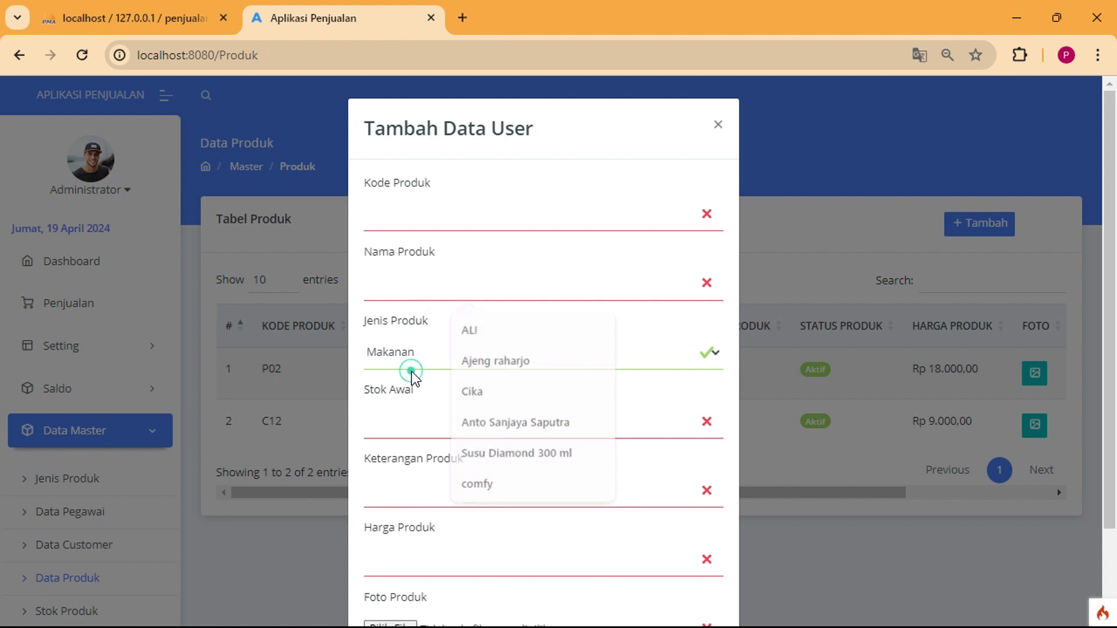
click(412, 419)
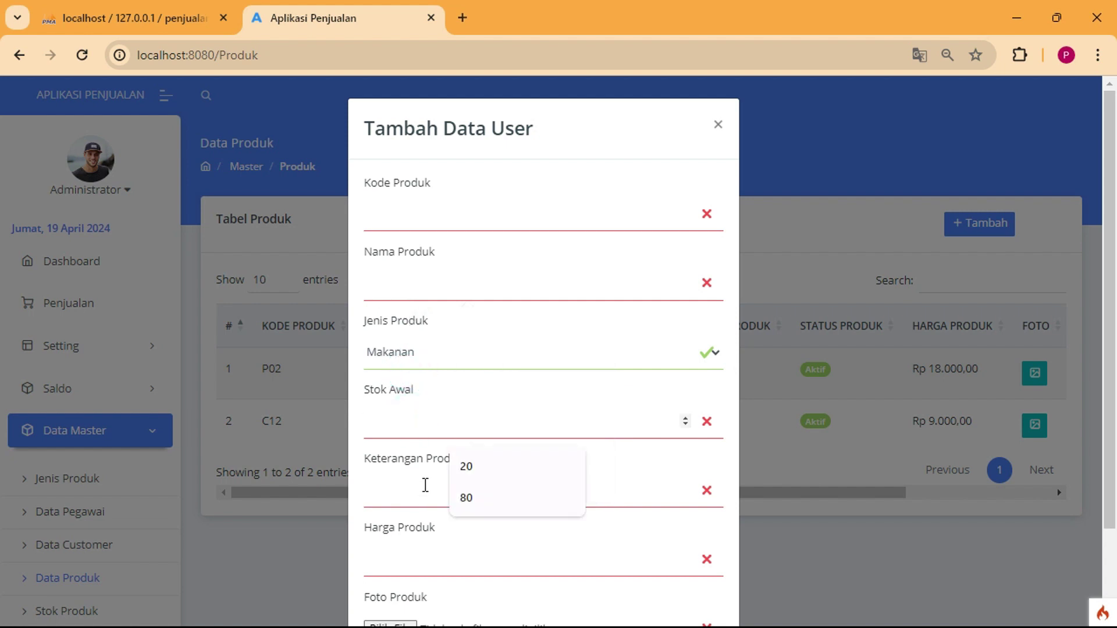
scroll(423, 492, down, 2)
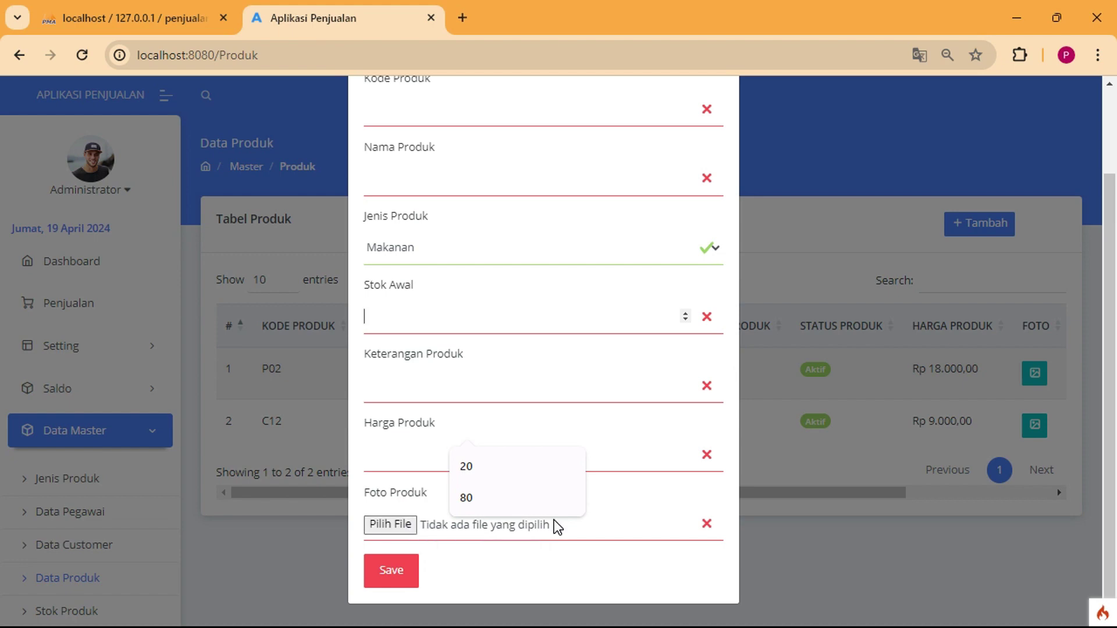
click(817, 257)
Preview the C1000 and Aqua product photos, then open Stok Produk.
click(1034, 425)
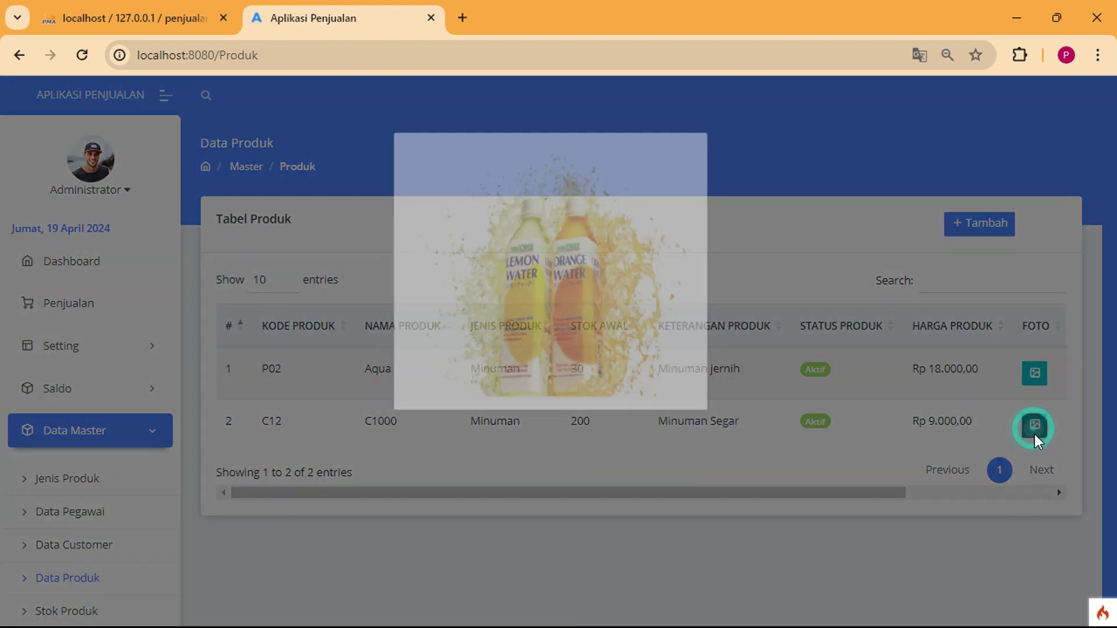
click(868, 519)
click(1024, 381)
click(849, 527)
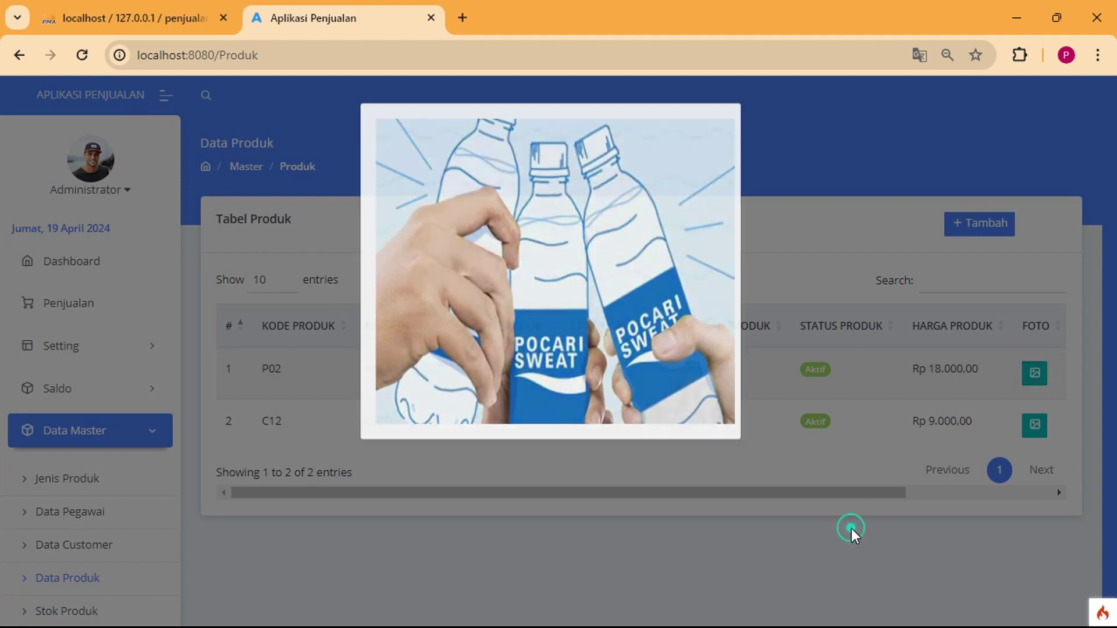
drag(828, 495, 718, 496)
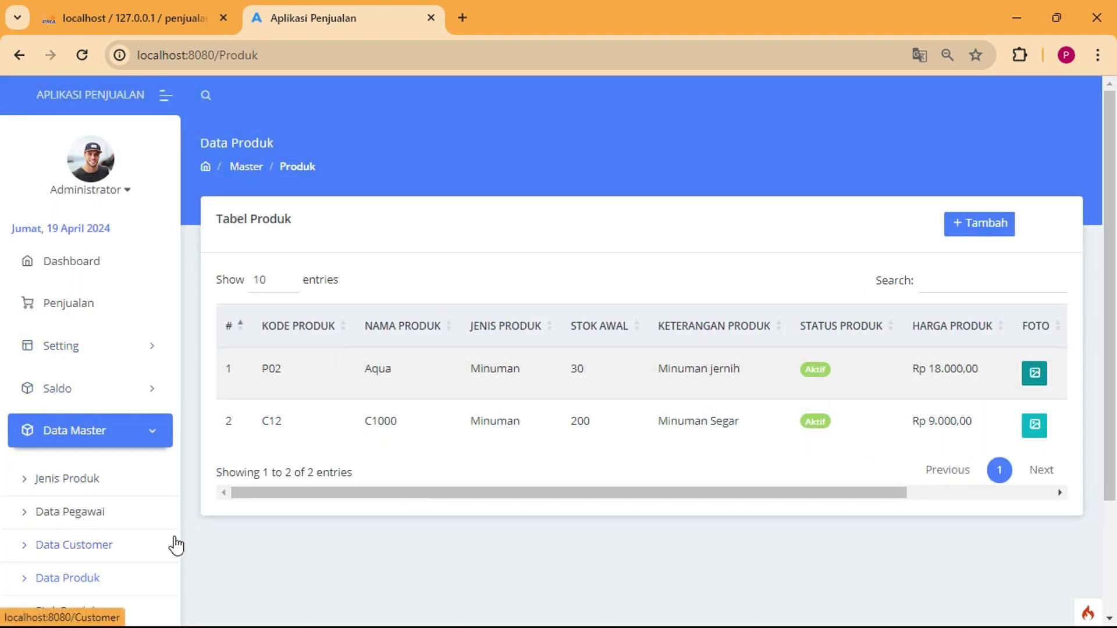
scroll(86, 465, down, 2)
scroll(87, 471, down, 1)
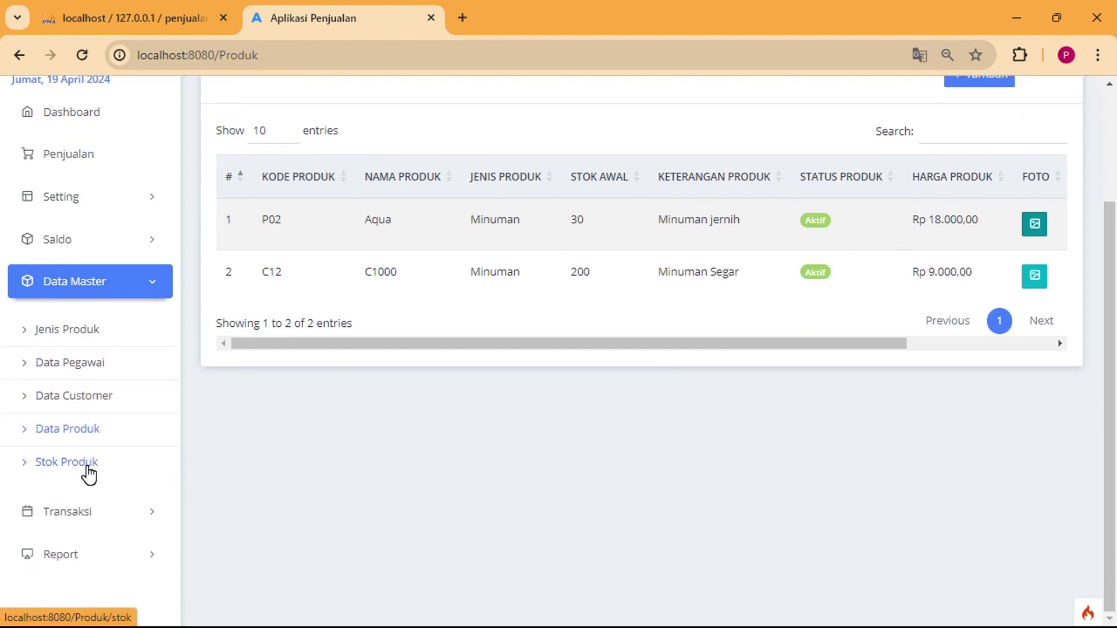
click(87, 469)
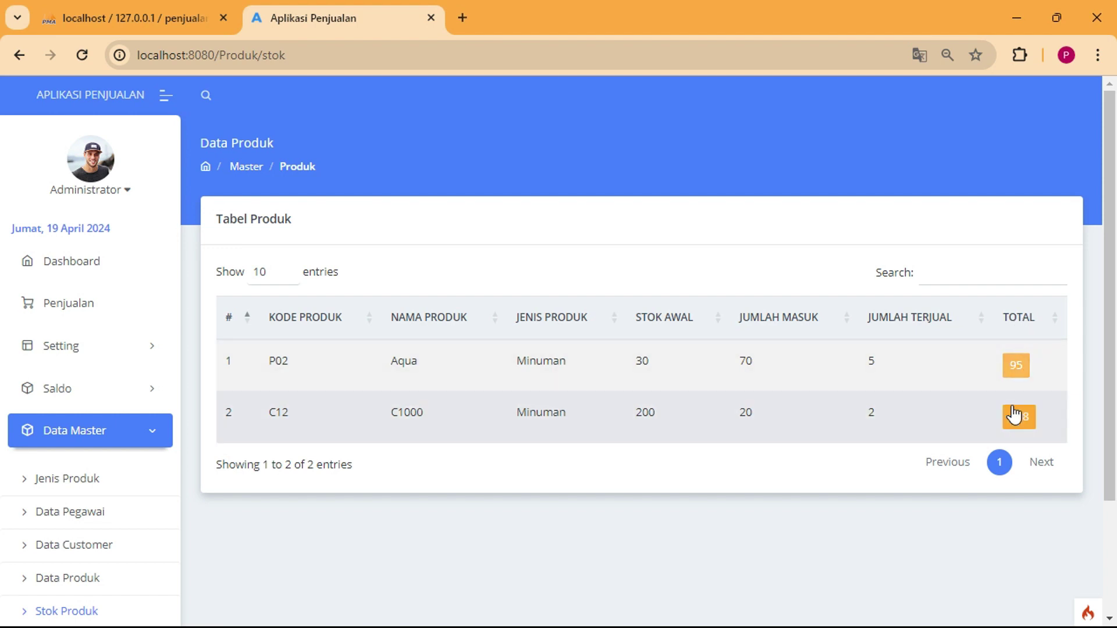
Open Aqua's stock detail and highlight the Tabel Produk Masuk and Tabel Produk Penjualan headings.
click(1015, 368)
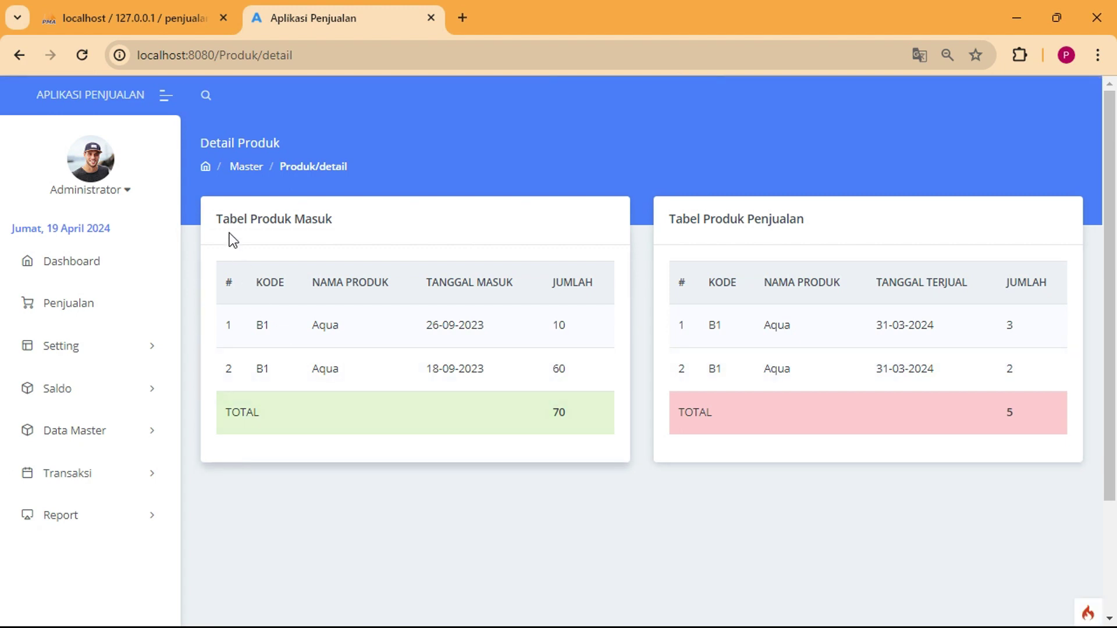
drag(220, 219, 387, 231)
click(406, 241)
drag(731, 219, 826, 227)
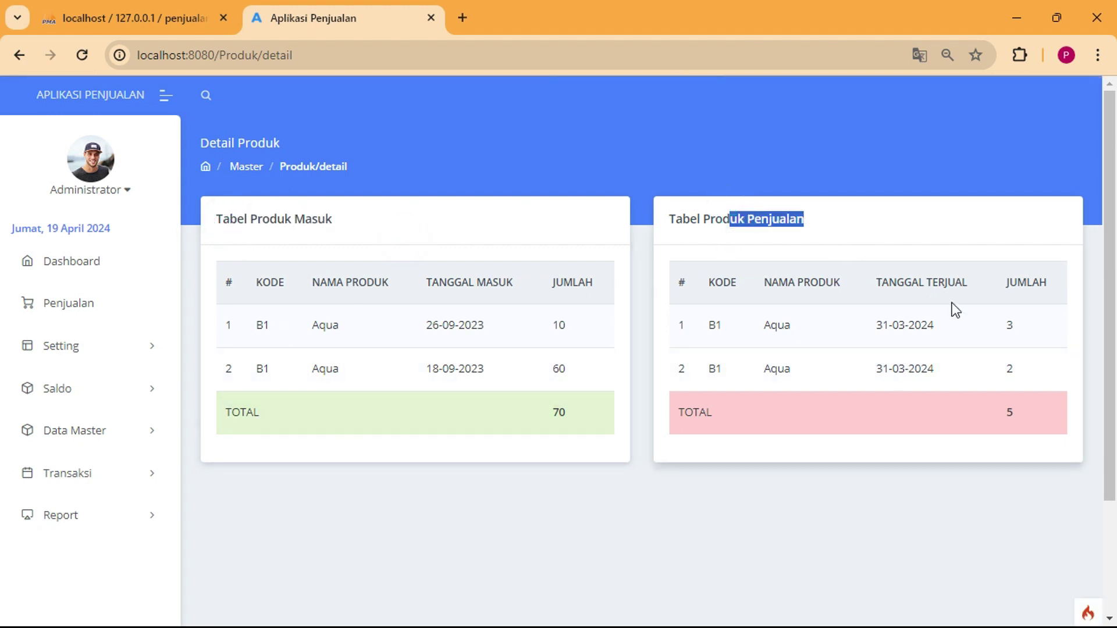
click(1013, 417)
click(999, 463)
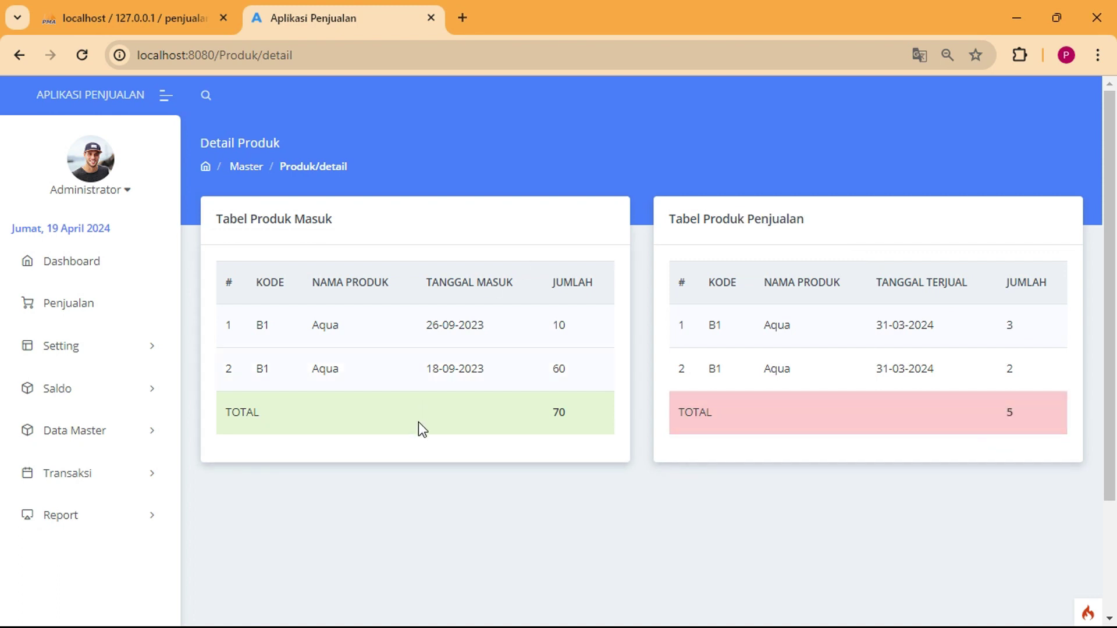
Toggle the Data Master section closed and expand Setting in the sidebar.
click(99, 432)
scroll(95, 486, down, 1)
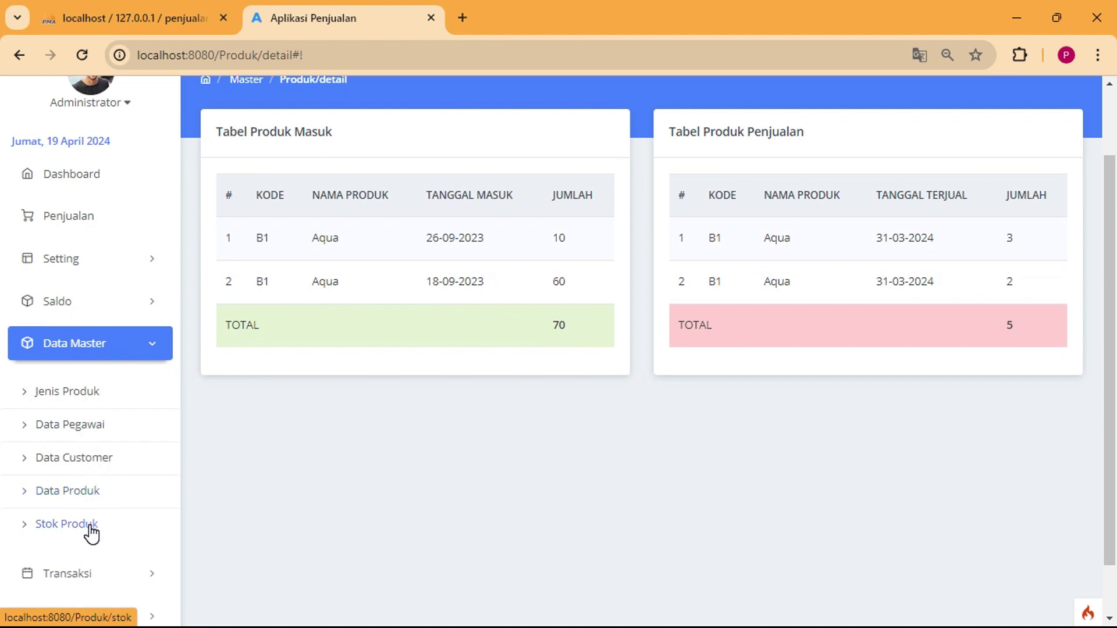
click(154, 344)
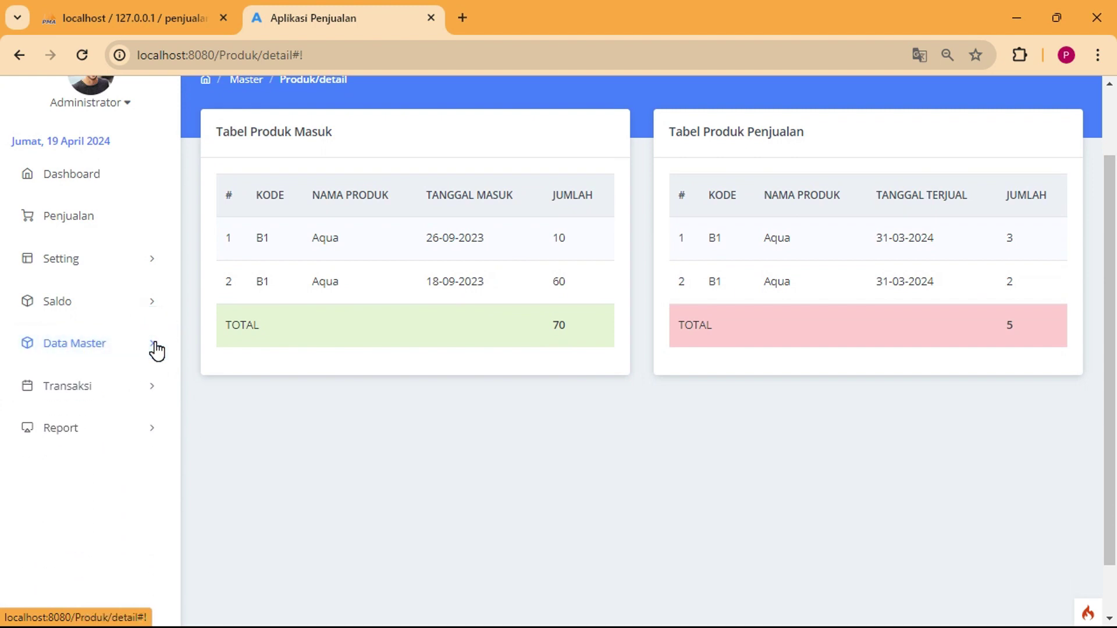
click(129, 262)
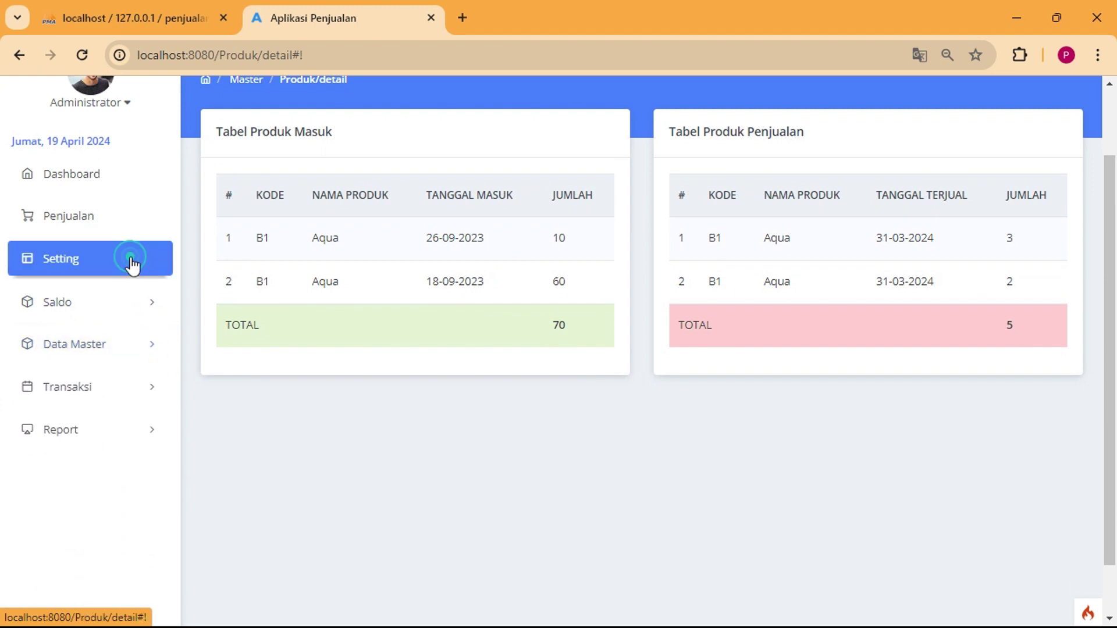
Open Setting Aplikasi and select the application name Aplikasi Penjualan and the bank account number.
click(56, 307)
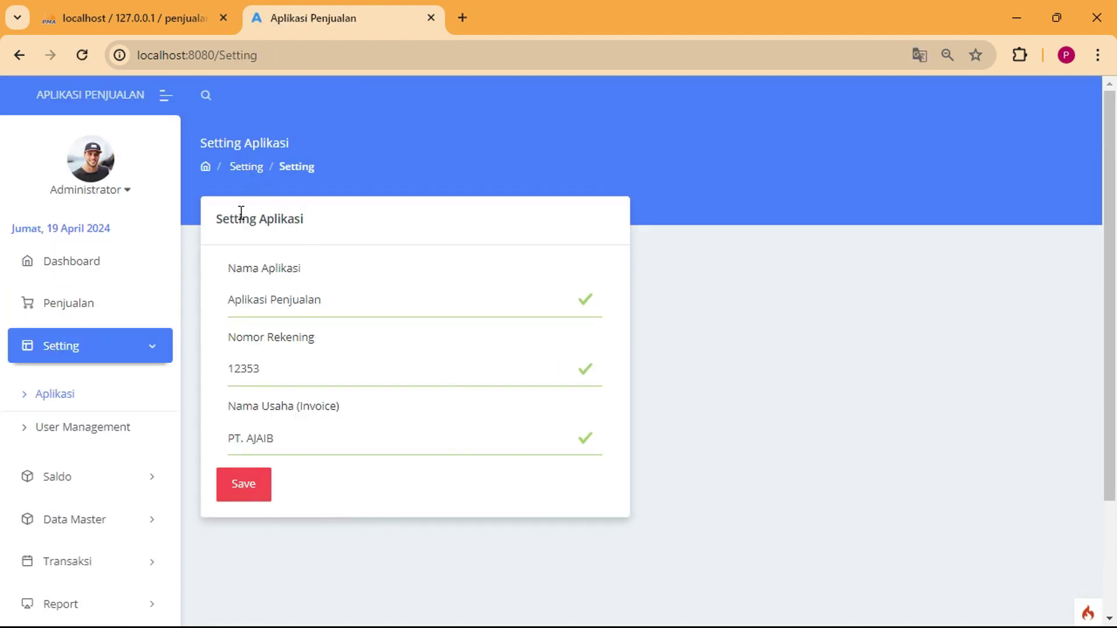
drag(238, 219, 257, 220)
drag(322, 304, 130, 165)
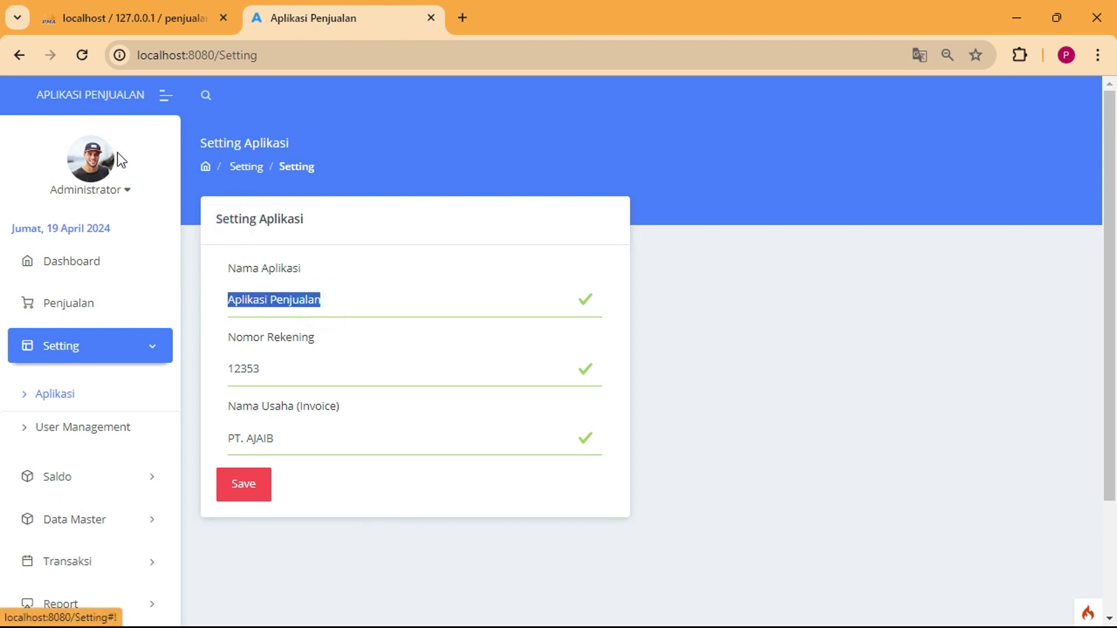
click(265, 373)
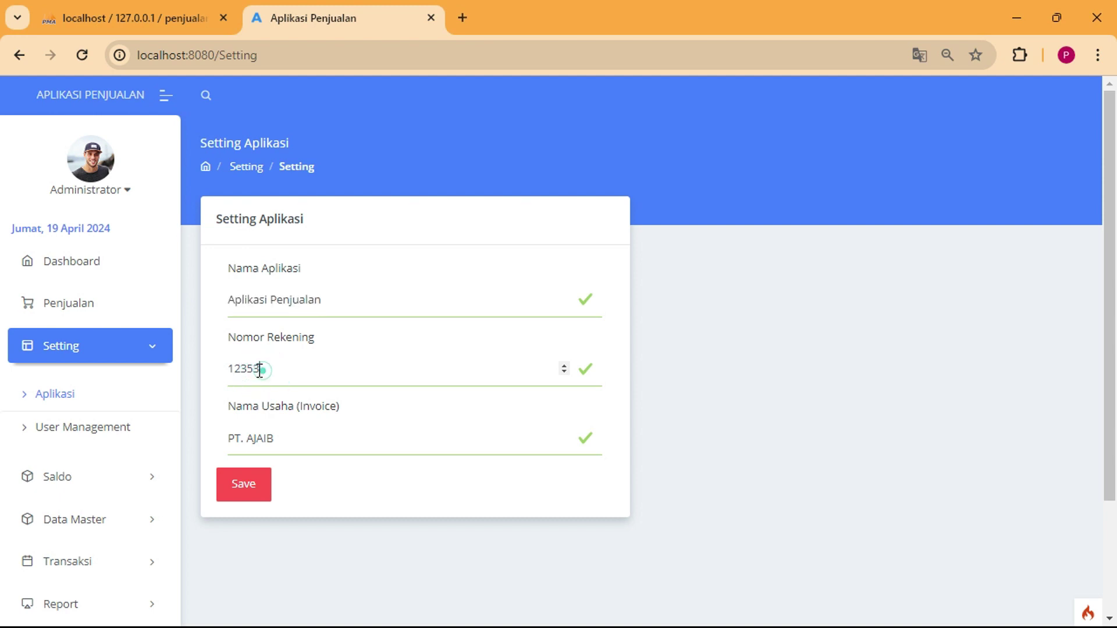
drag(260, 371, 232, 370)
Select the Nama Usaha (Invoice) value PT. AJAIB, then go to User Management.
click(294, 439)
drag(294, 439, 235, 444)
double_click(297, 440)
drag(297, 439, 228, 441)
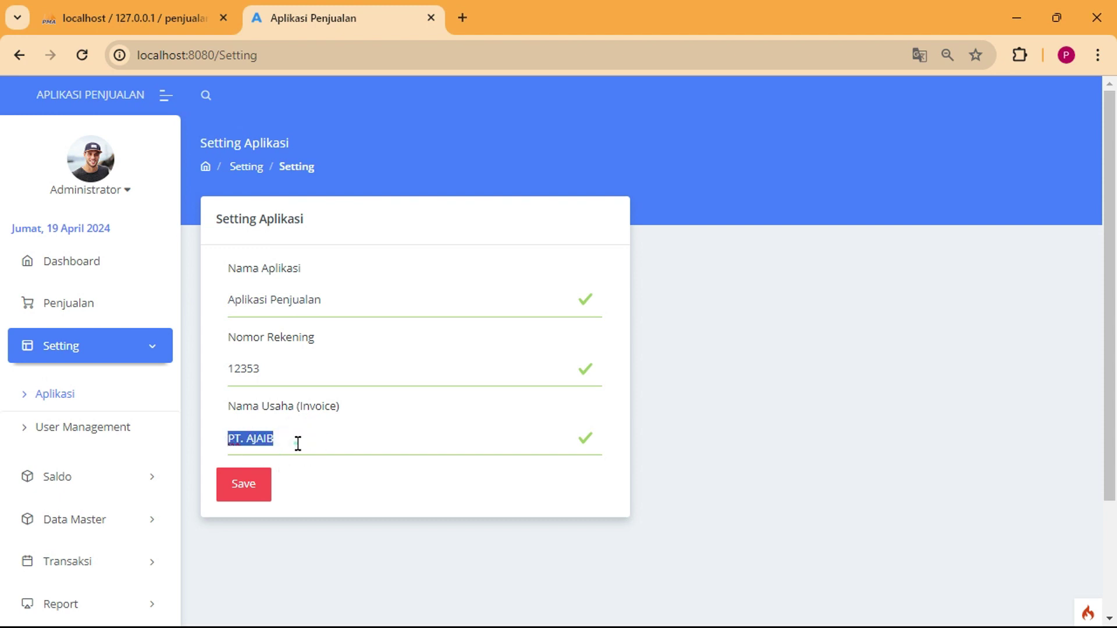
click(297, 442)
scroll(338, 486, down, 2)
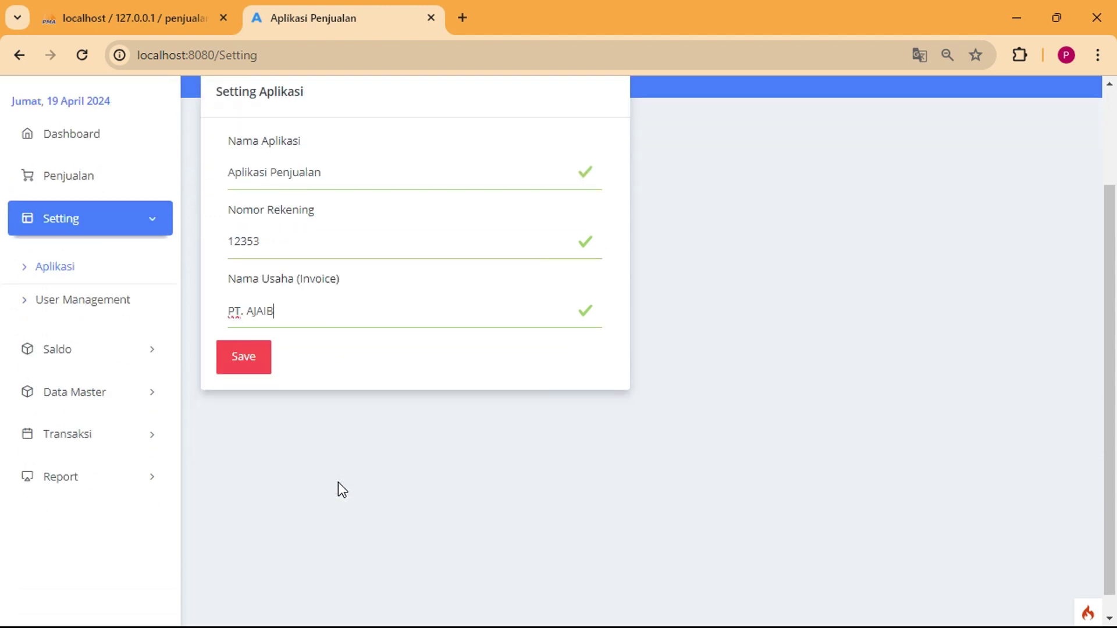
scroll(342, 489, down, 1)
click(68, 281)
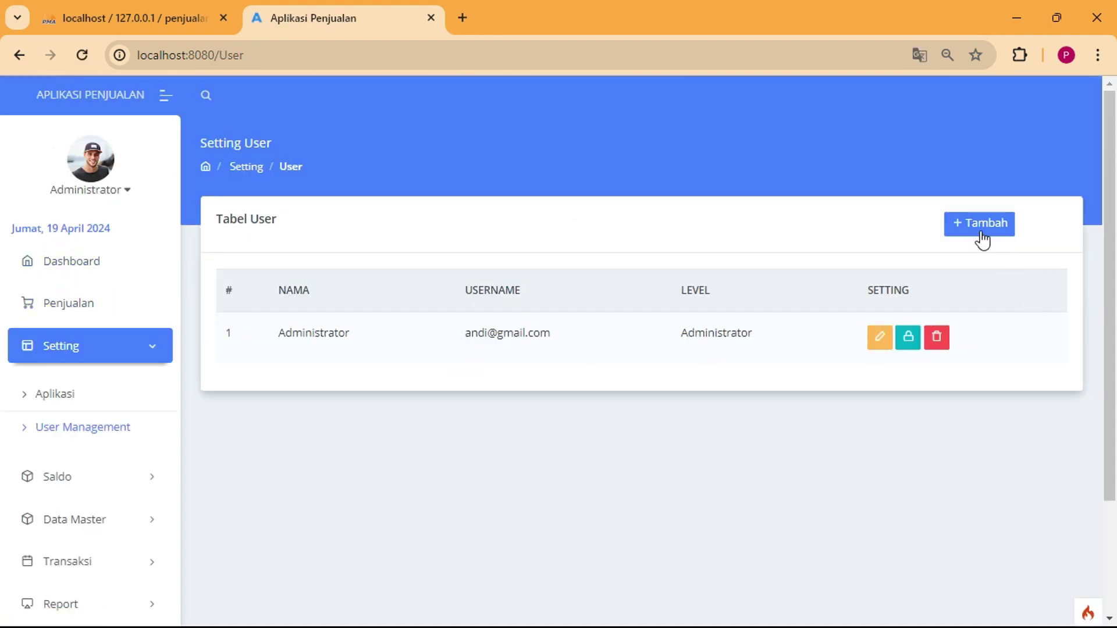
Preview and dismiss the add-user form, then collapse Setting and expand Saldo.
click(954, 233)
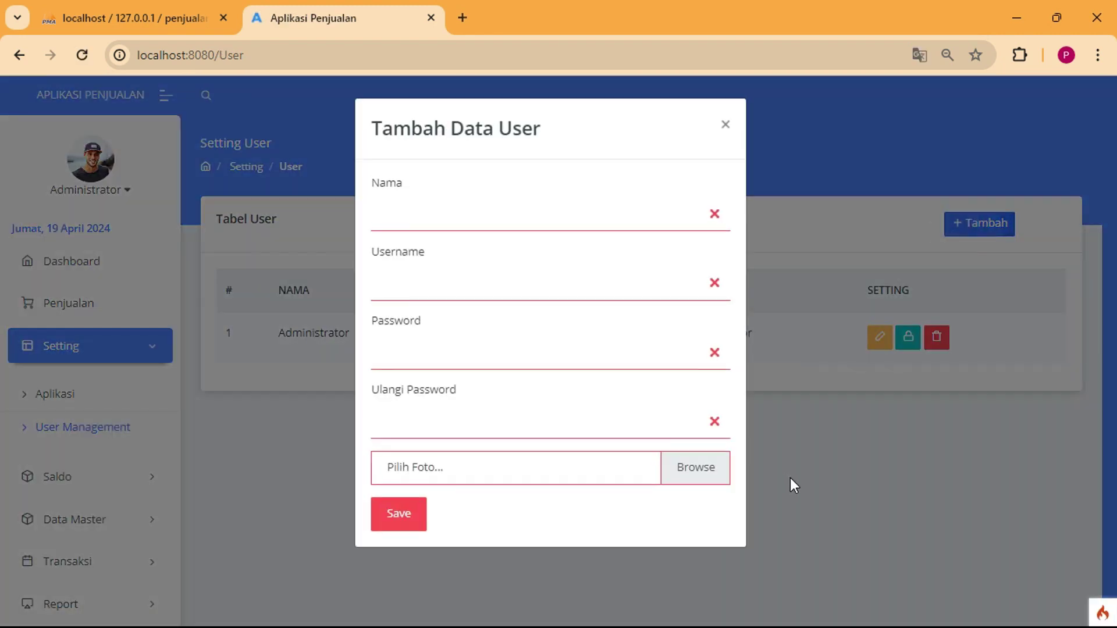
click(790, 477)
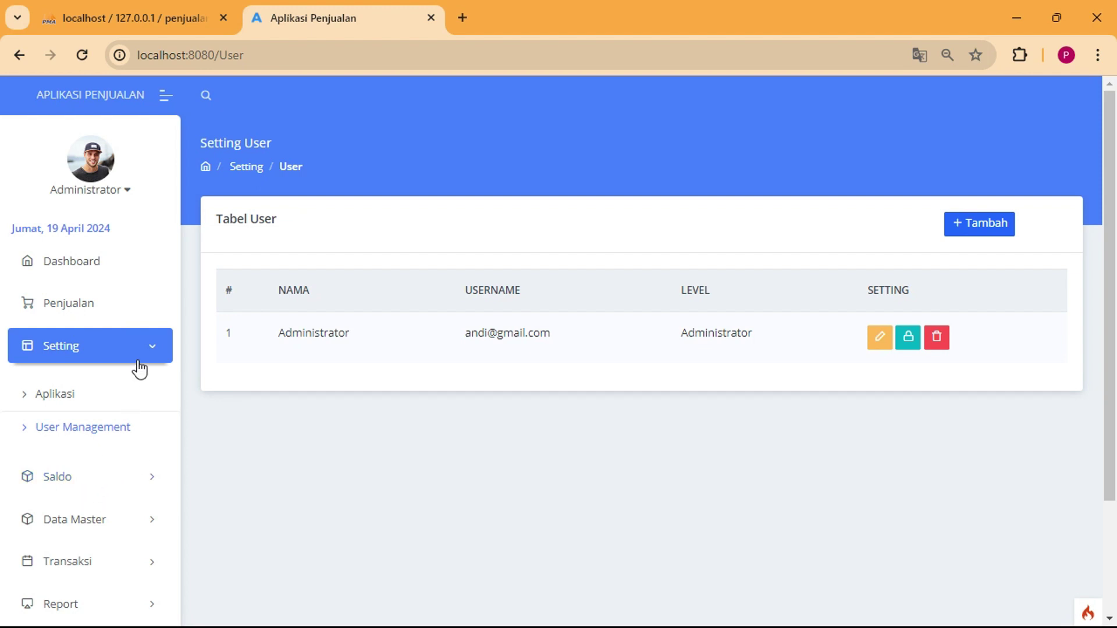
click(136, 358)
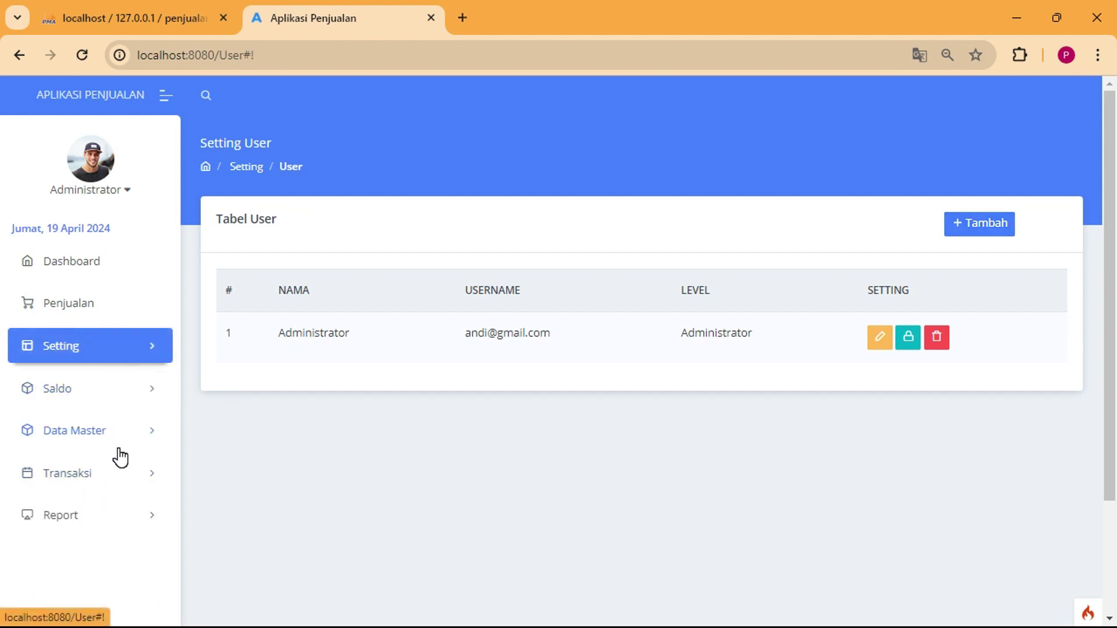
click(128, 388)
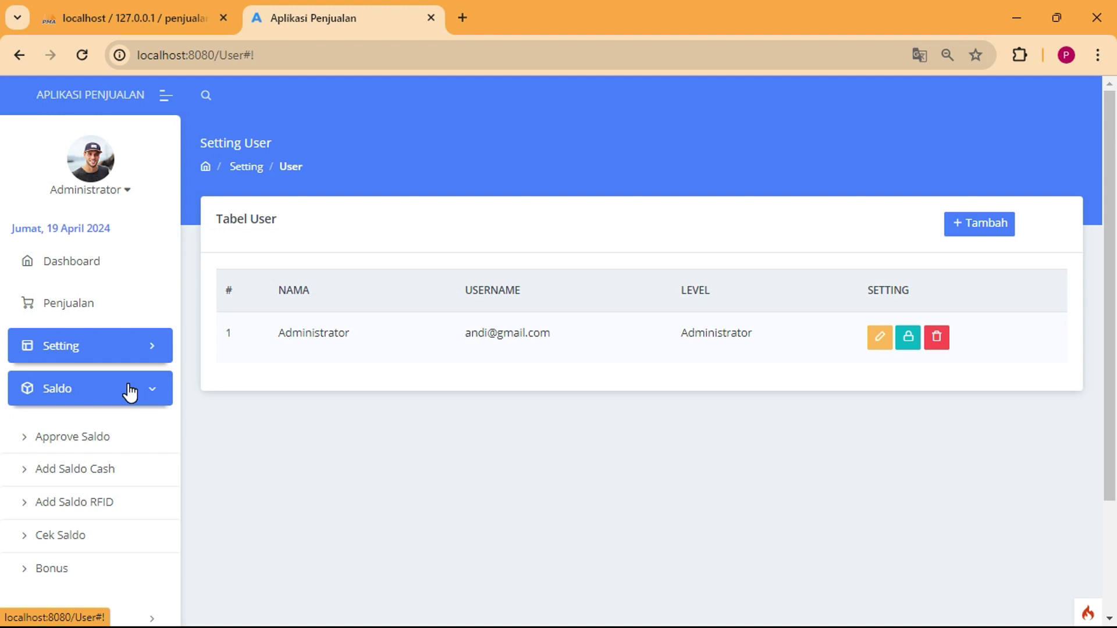
Bring up the incoming top-ups list and point out the Rp 500.546,00 request and its year.
click(90, 441)
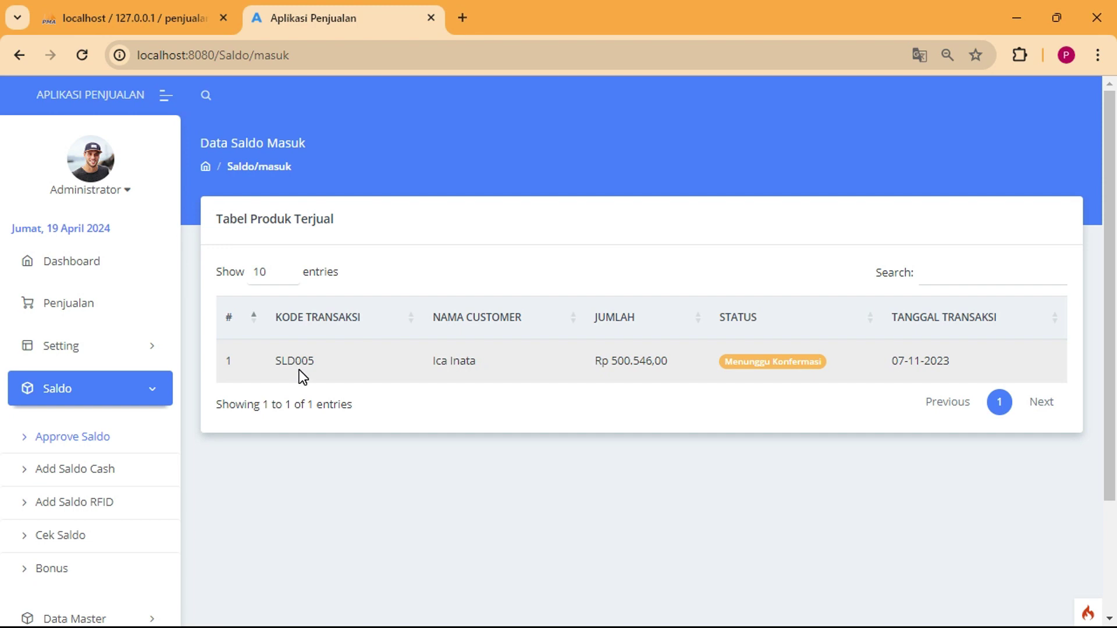
drag(617, 360, 661, 365)
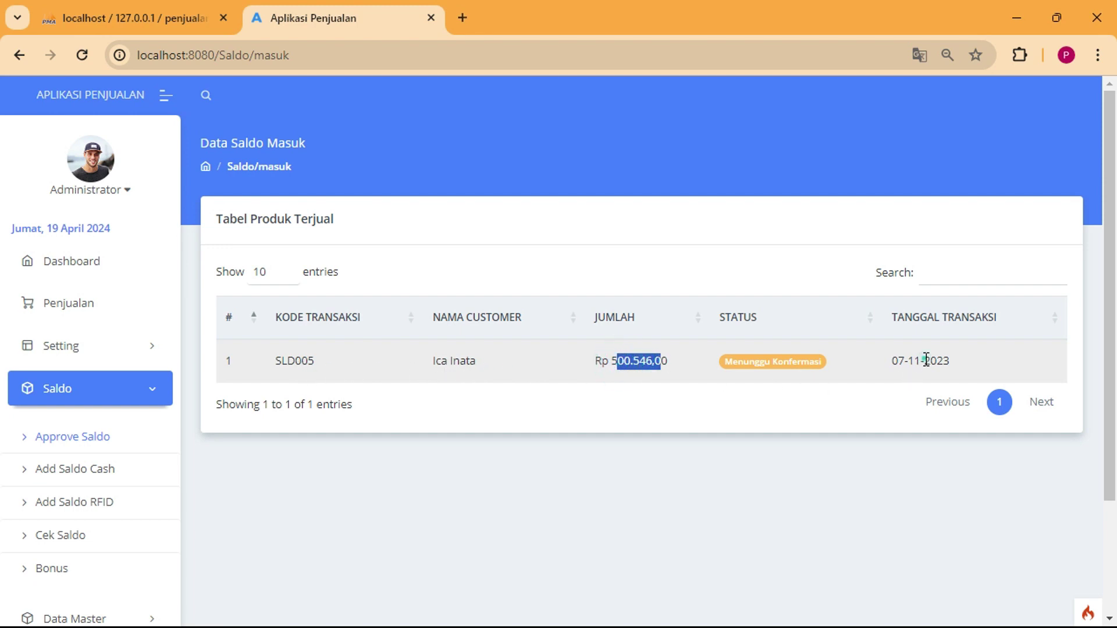
double_click(952, 358)
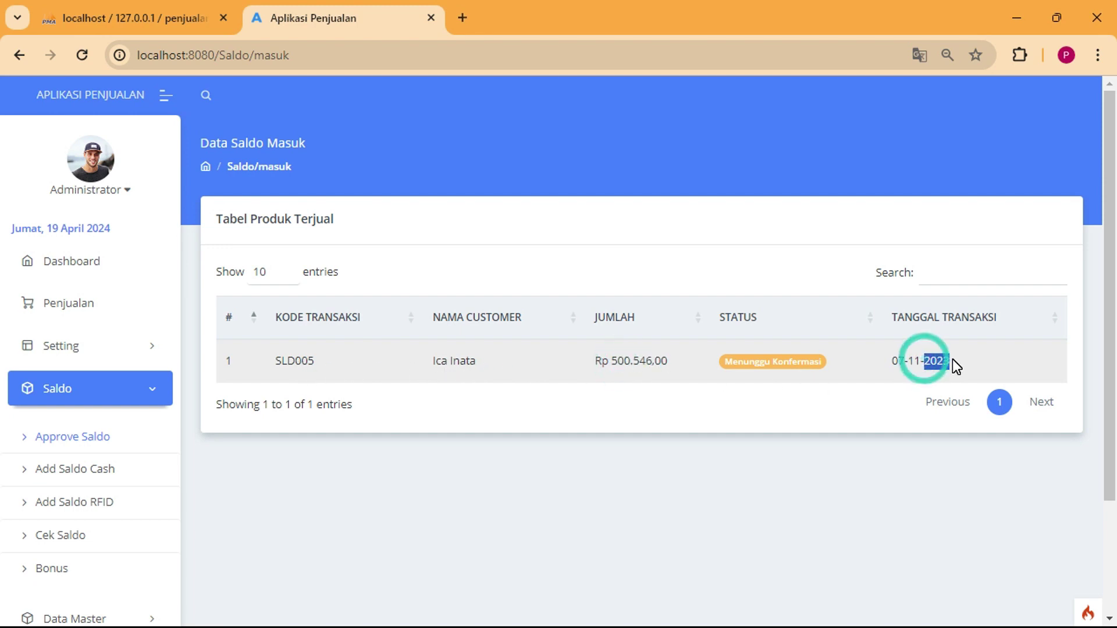
Pick Lunas as the pending top-up's status, then close the editor without saving.
click(751, 363)
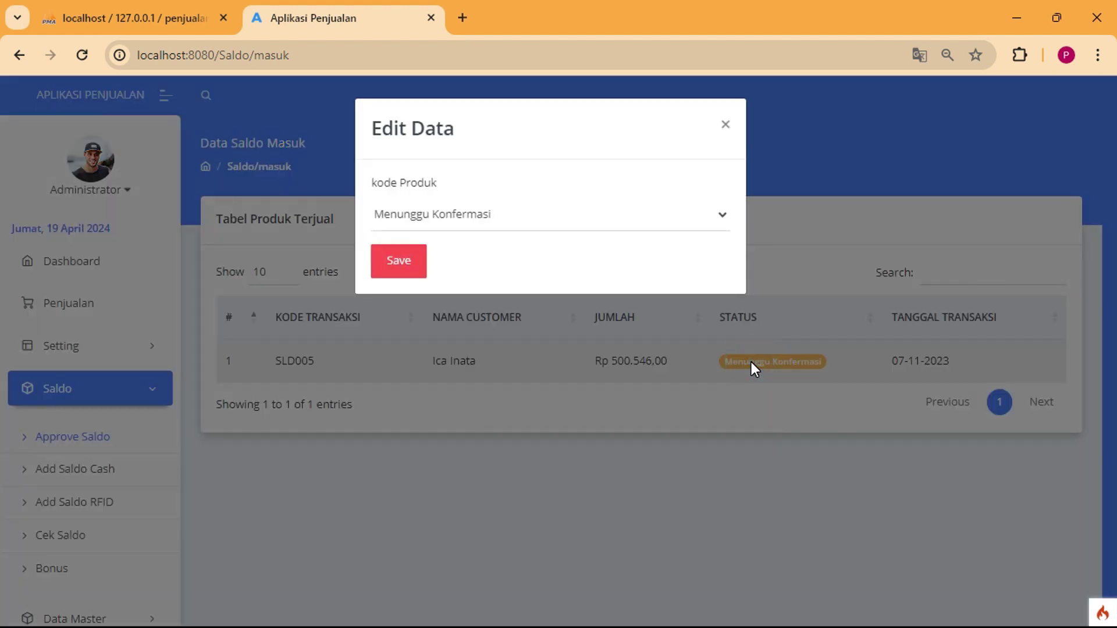
click(532, 222)
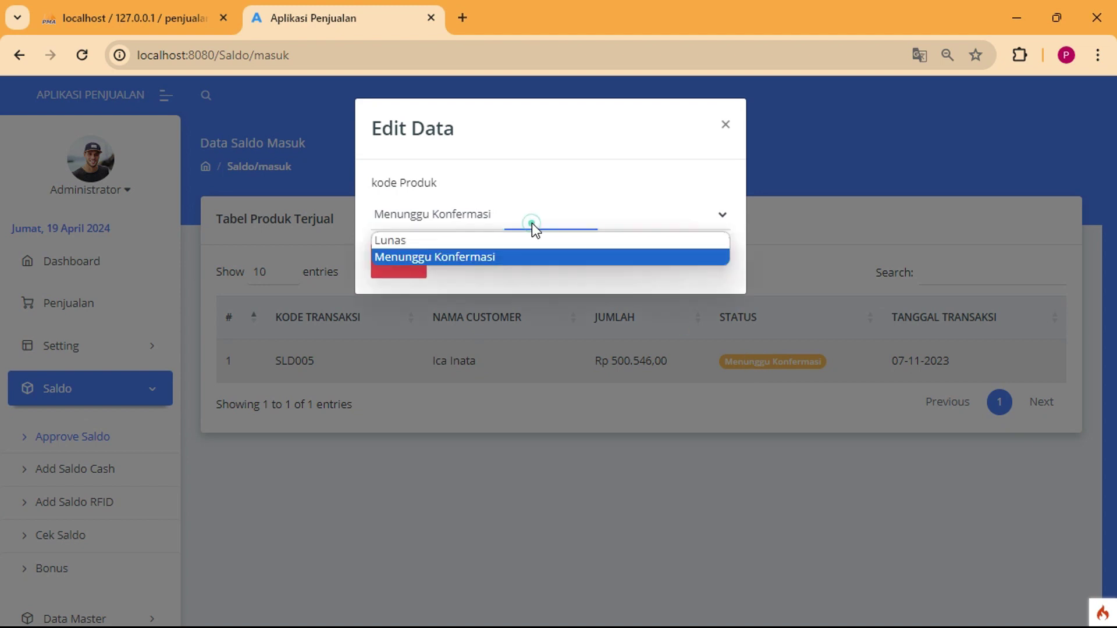
click(497, 243)
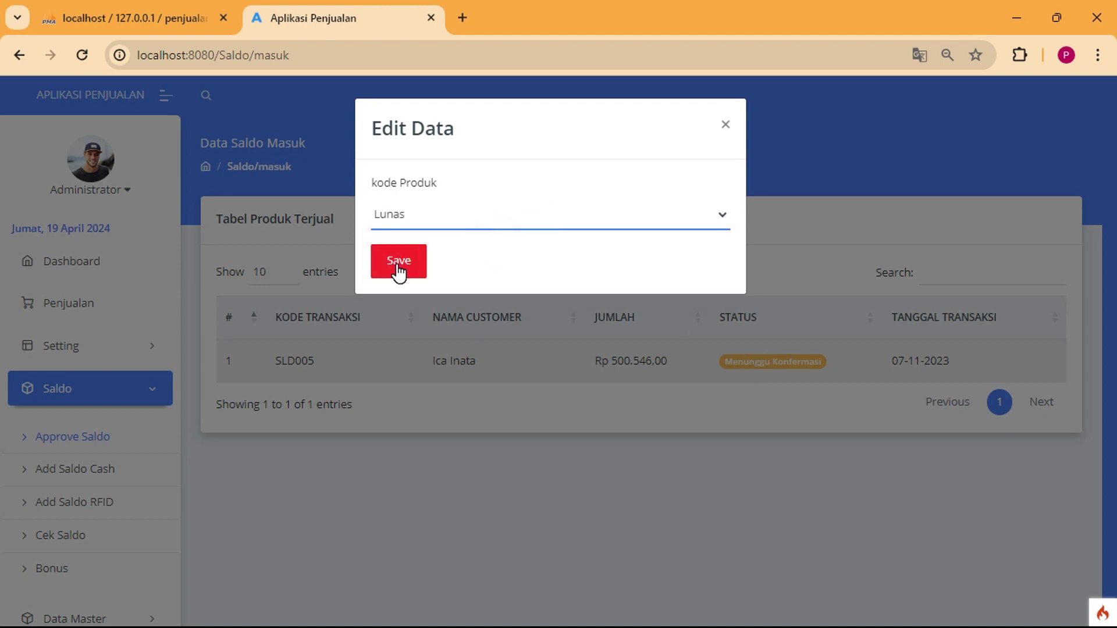
click(725, 123)
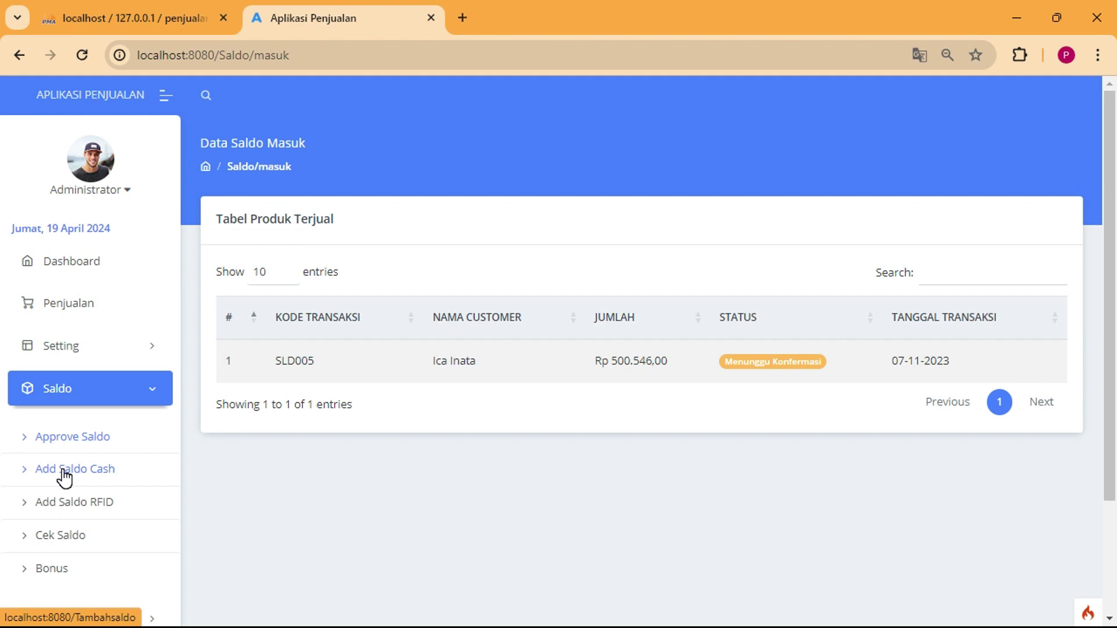
Start a cash top-up, choosing a customer and entering 200000 as the amount.
click(63, 474)
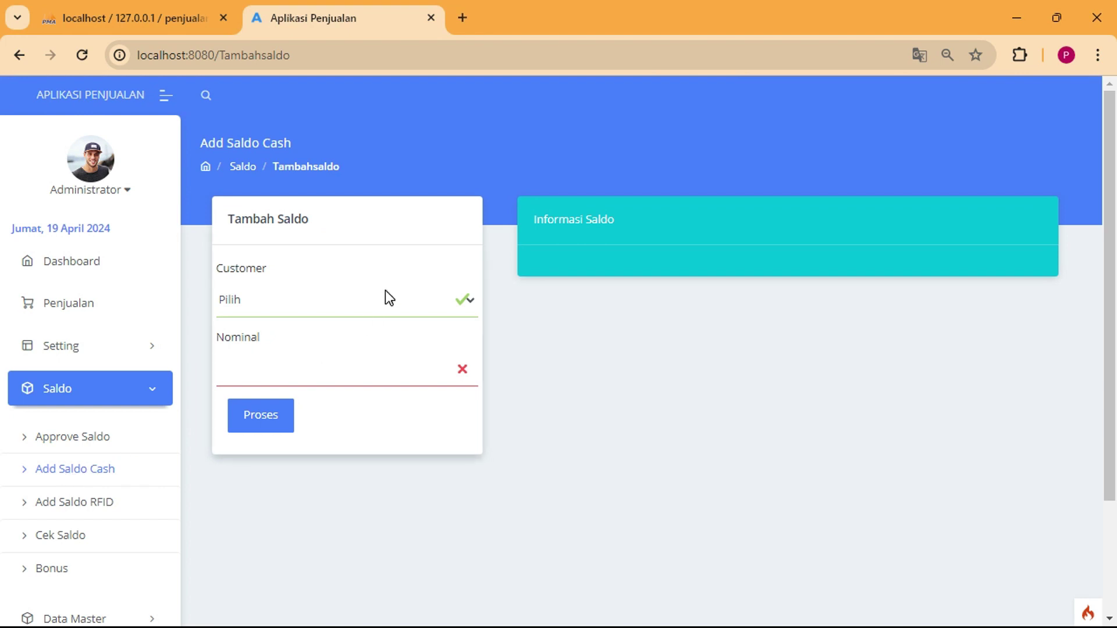
click(388, 299)
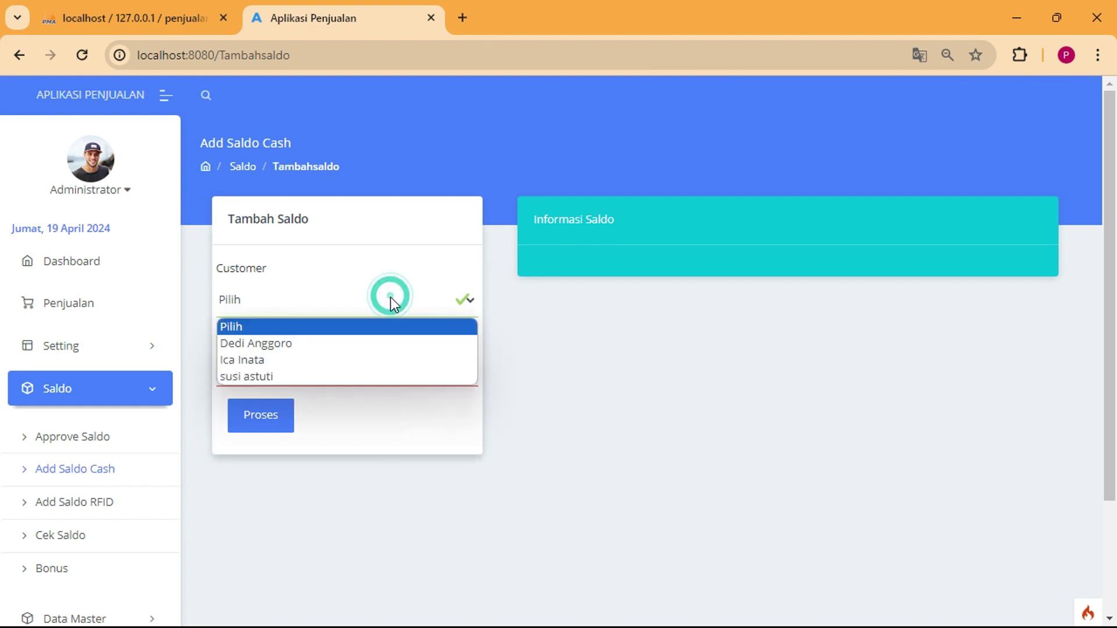
click(339, 377)
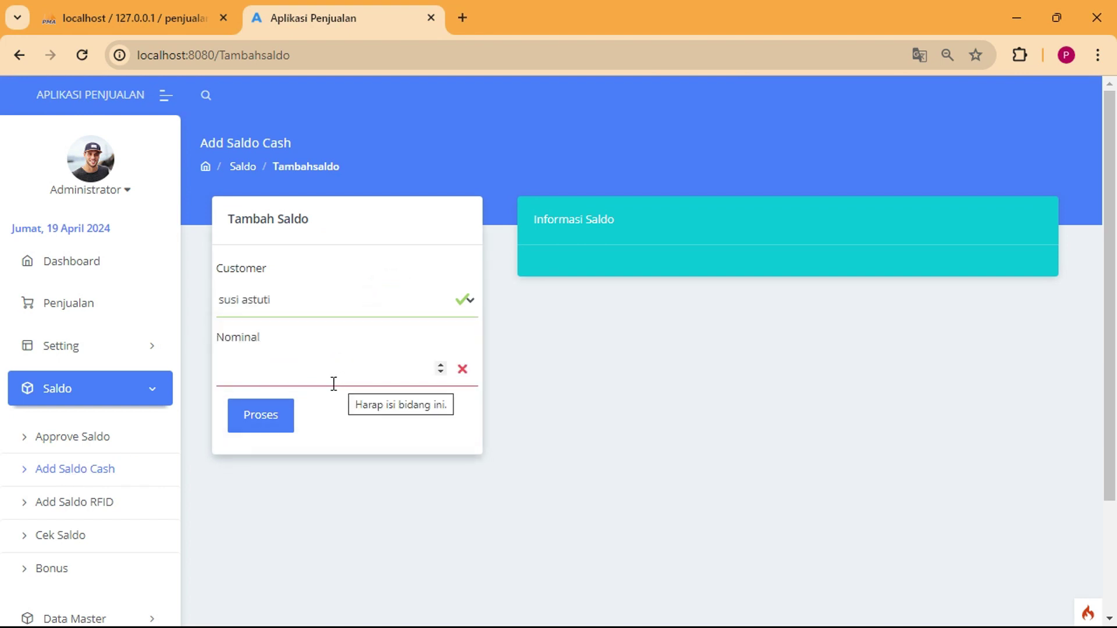
click(332, 382)
click(335, 411)
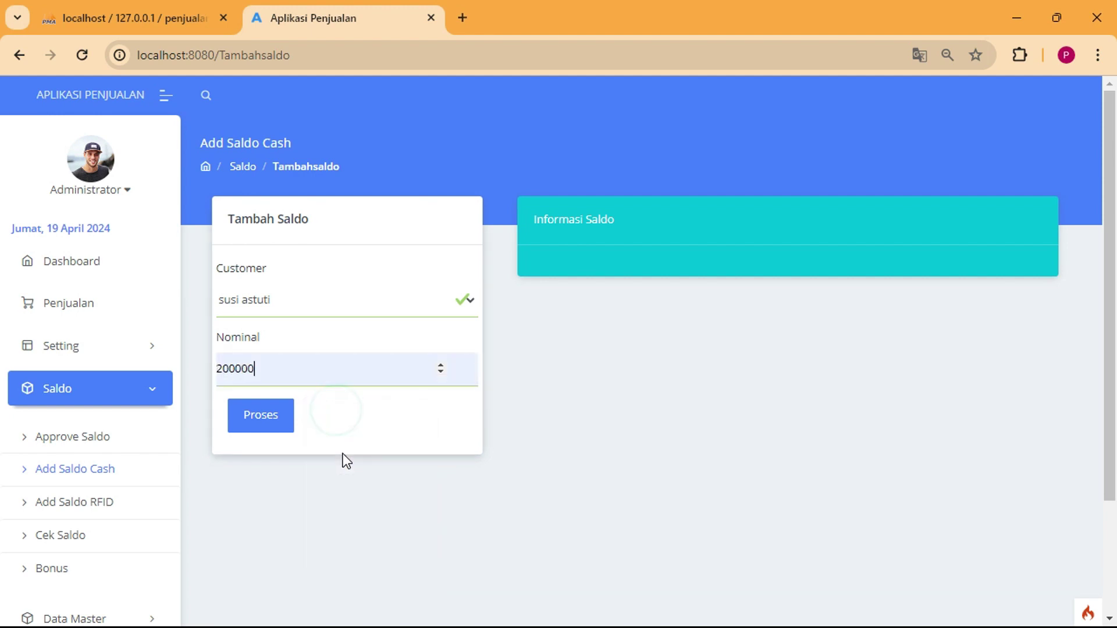
click(219, 369)
drag(214, 369, 217, 370)
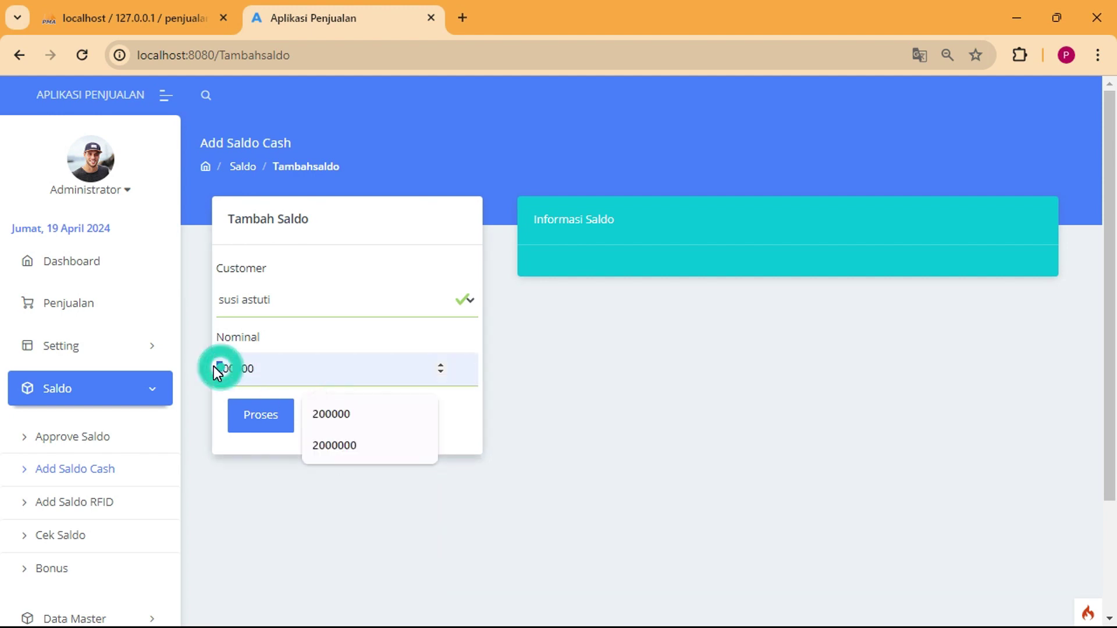
Switch to a different customer, correct the amount to 300000 and submit the cash top-up.
click(271, 301)
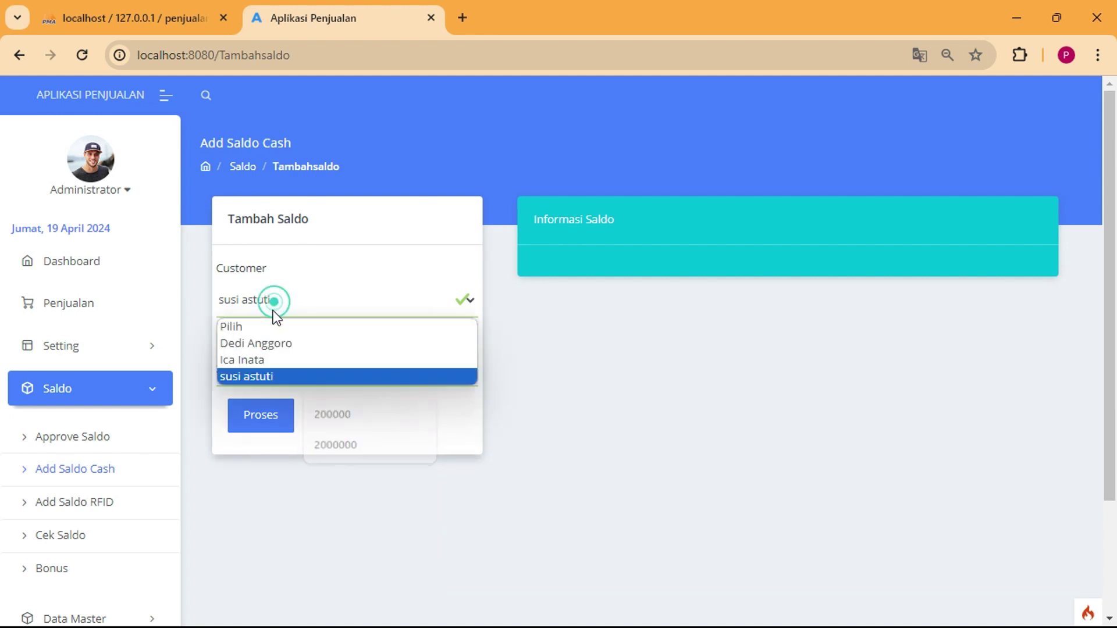
click(272, 359)
drag(215, 368, 224, 369)
text(300000)
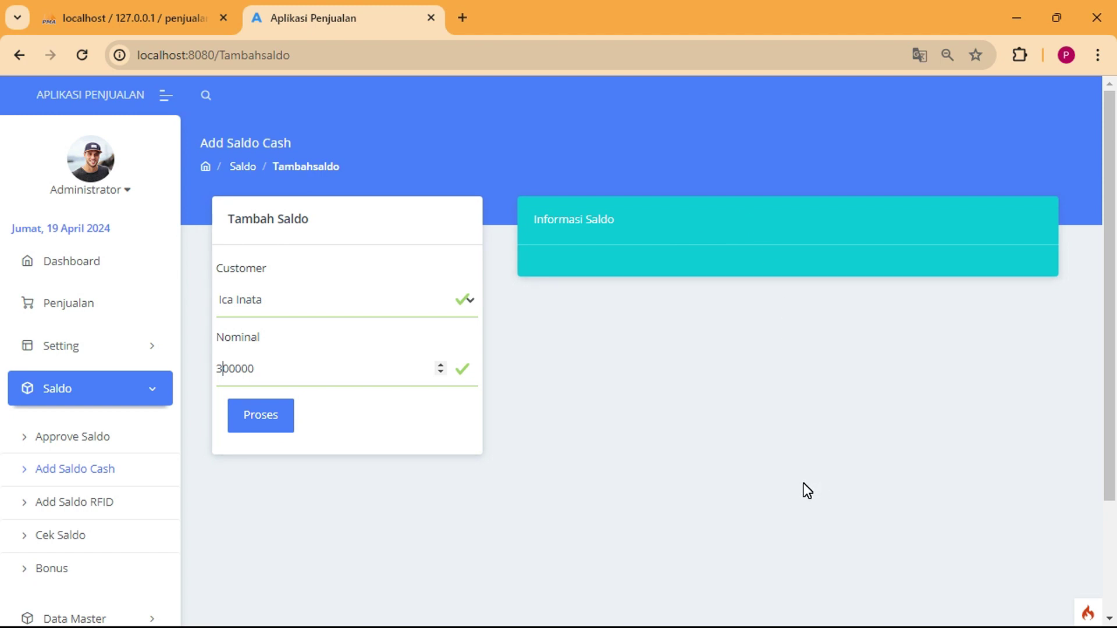
click(281, 429)
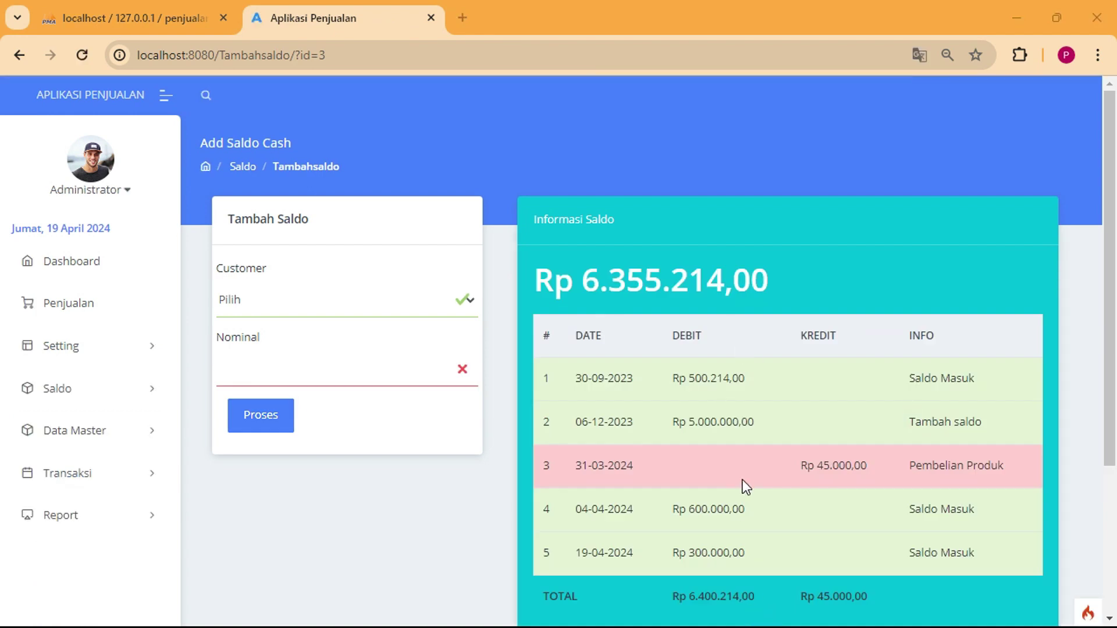
key(alt+Tab)
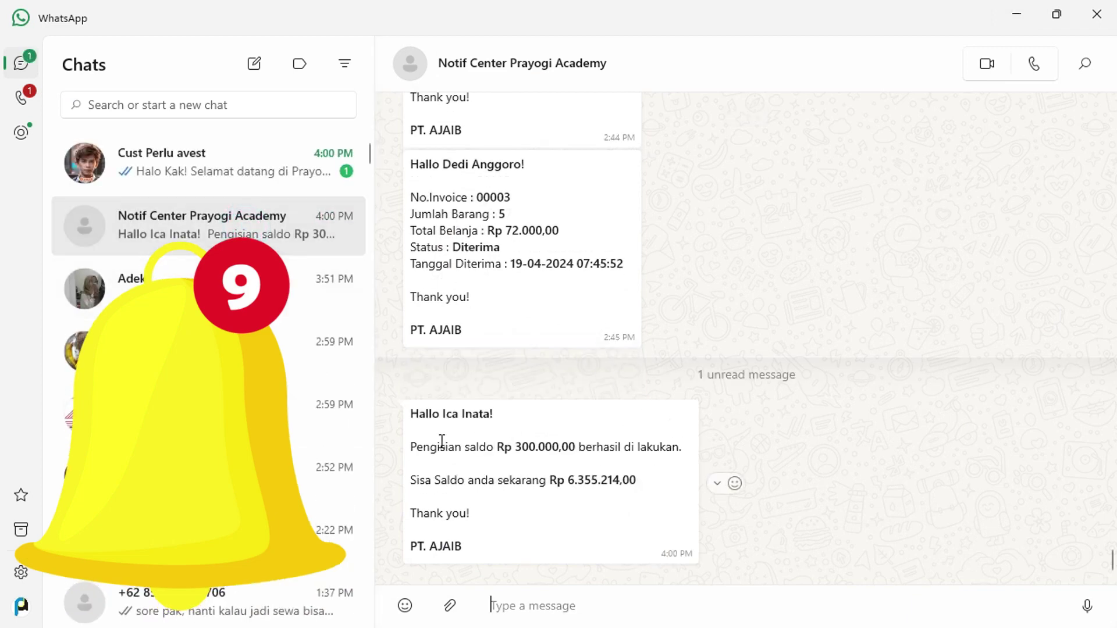
Point out the Rp 300.000,00 amount and the sender's company name in the WhatsApp notification.
drag(416, 447, 552, 454)
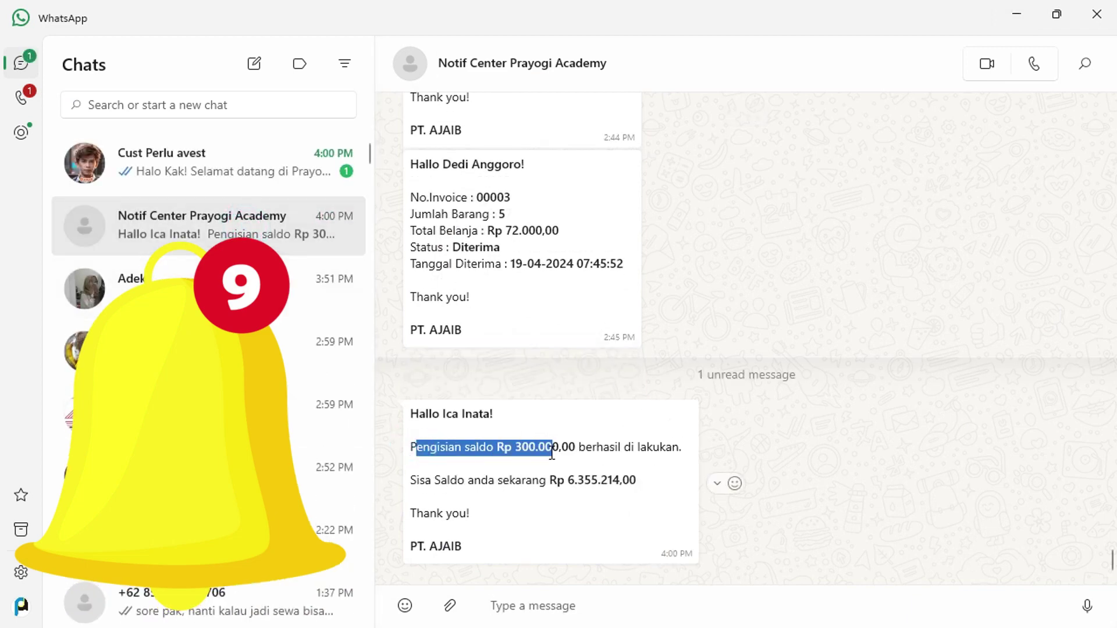
click(571, 460)
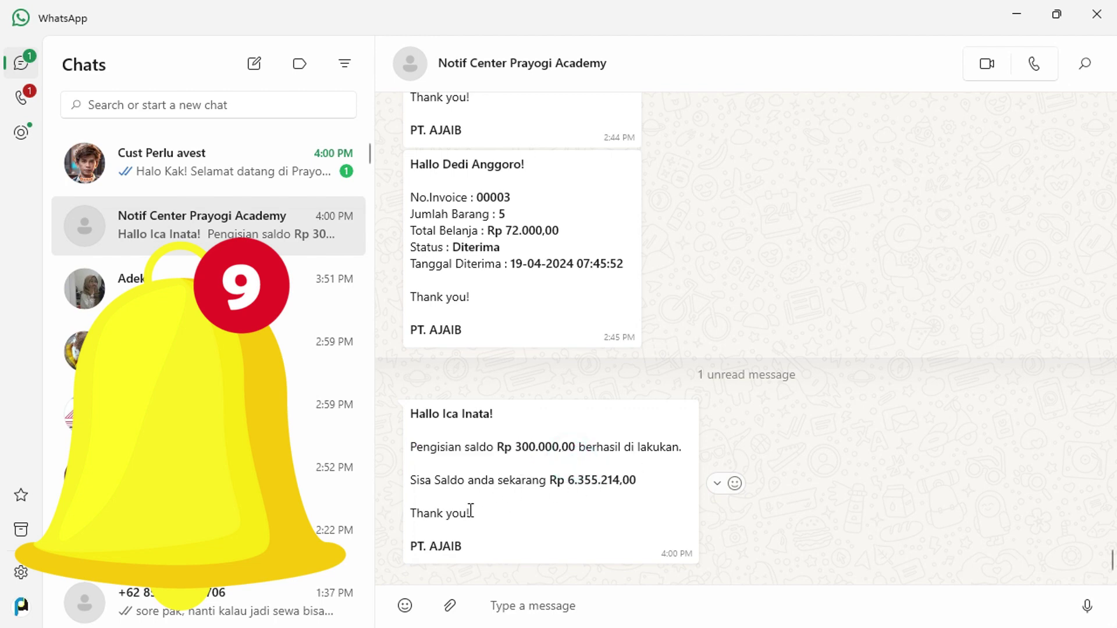
drag(466, 547, 410, 547)
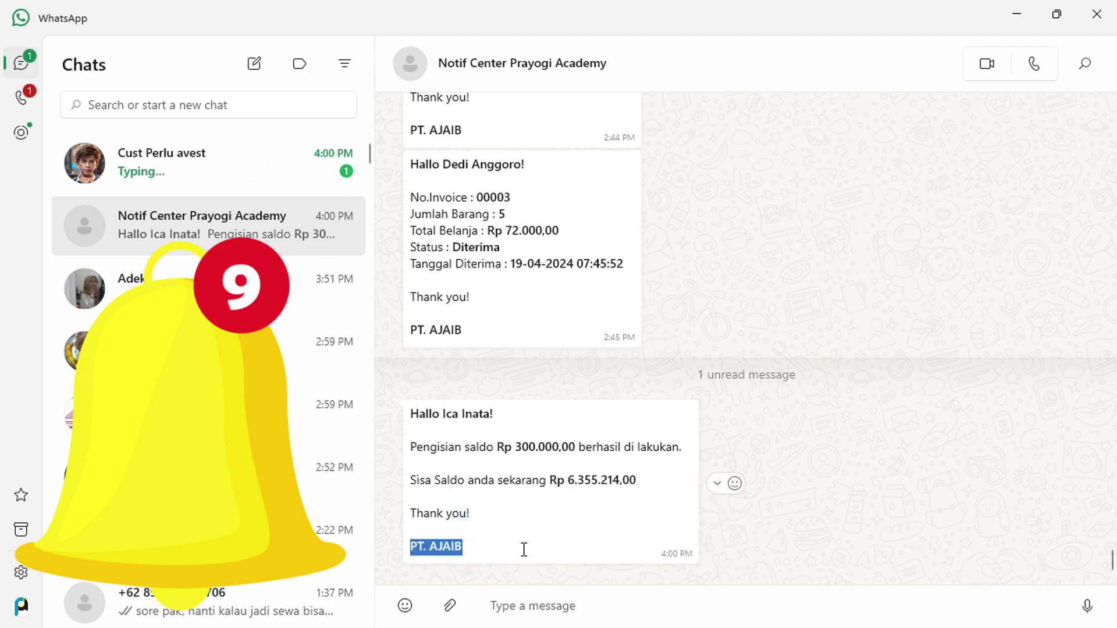
key(alt+Tab)
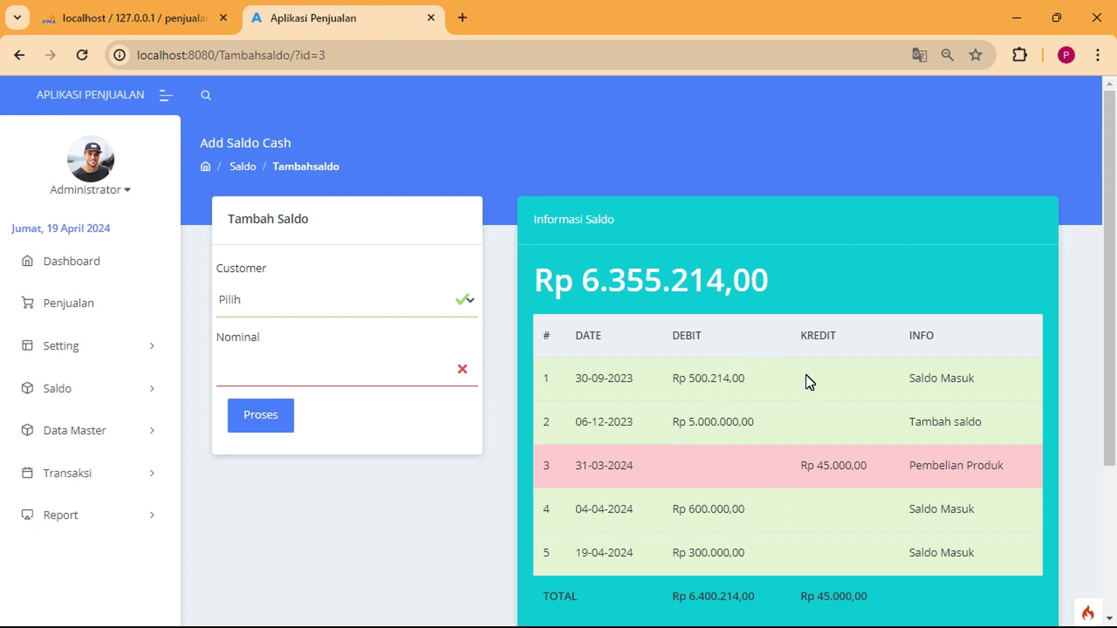
Review the customer's saldo history, highlighting the Rp 6.355.214,00 balance and the ledger note.
scroll(805, 380, down, 2)
drag(583, 194, 774, 201)
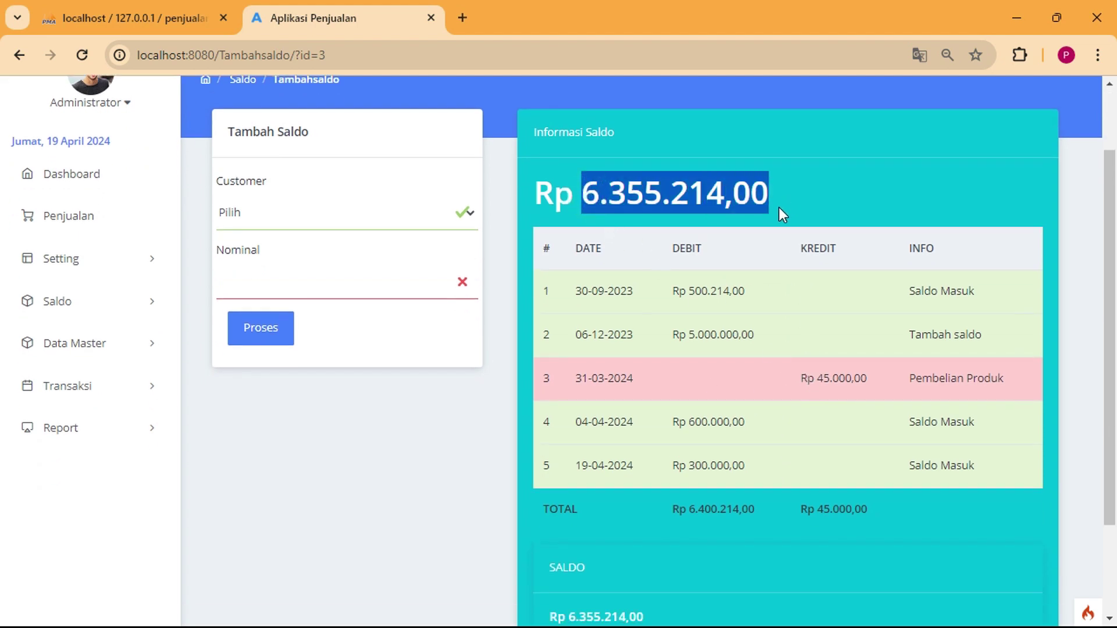
click(693, 252)
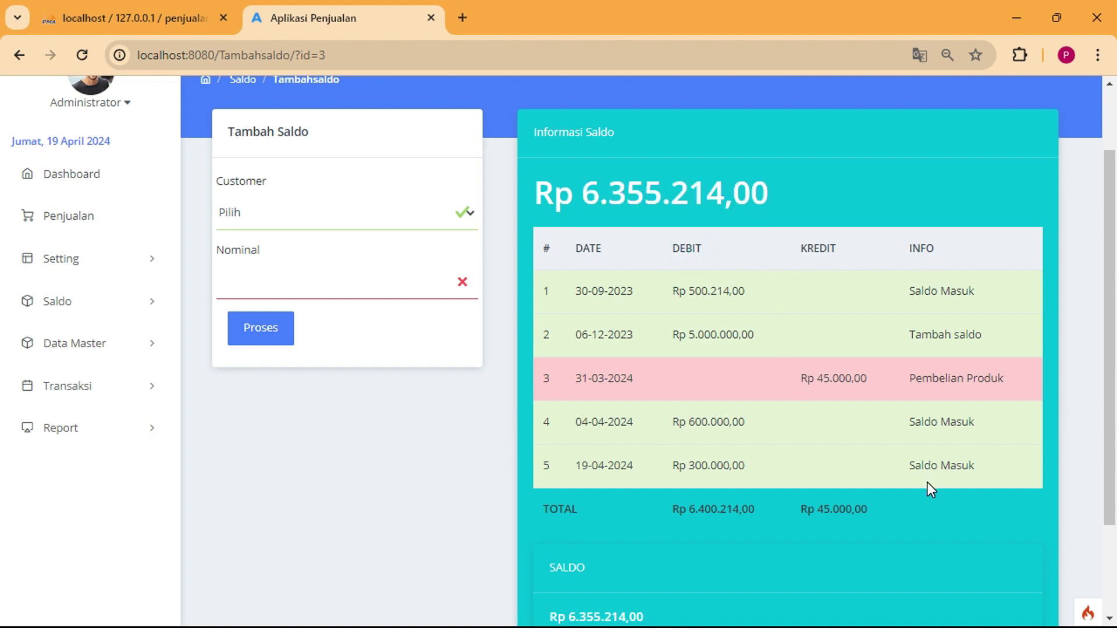
scroll(705, 515, down, 2)
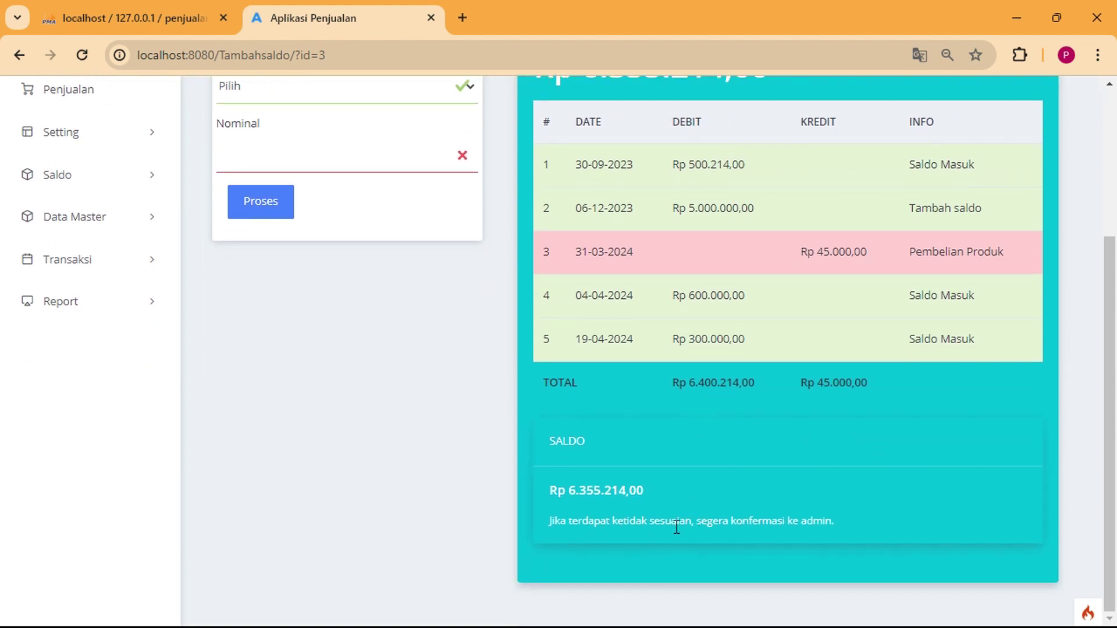
drag(597, 526, 825, 531)
click(840, 530)
scroll(708, 459, up, 2)
scroll(707, 460, up, 2)
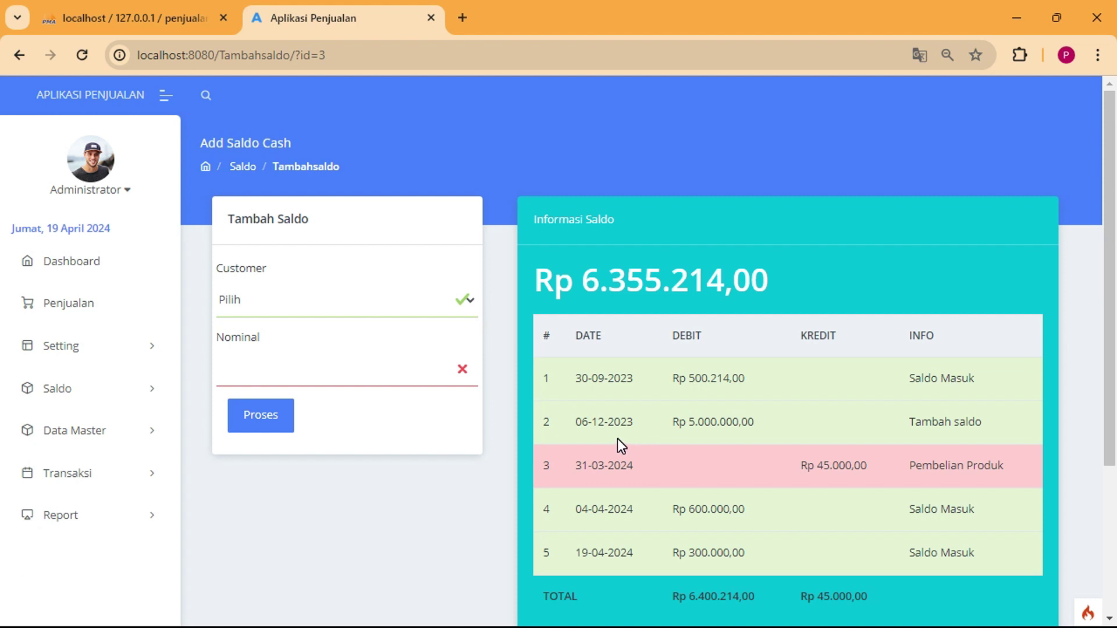
click(94, 389)
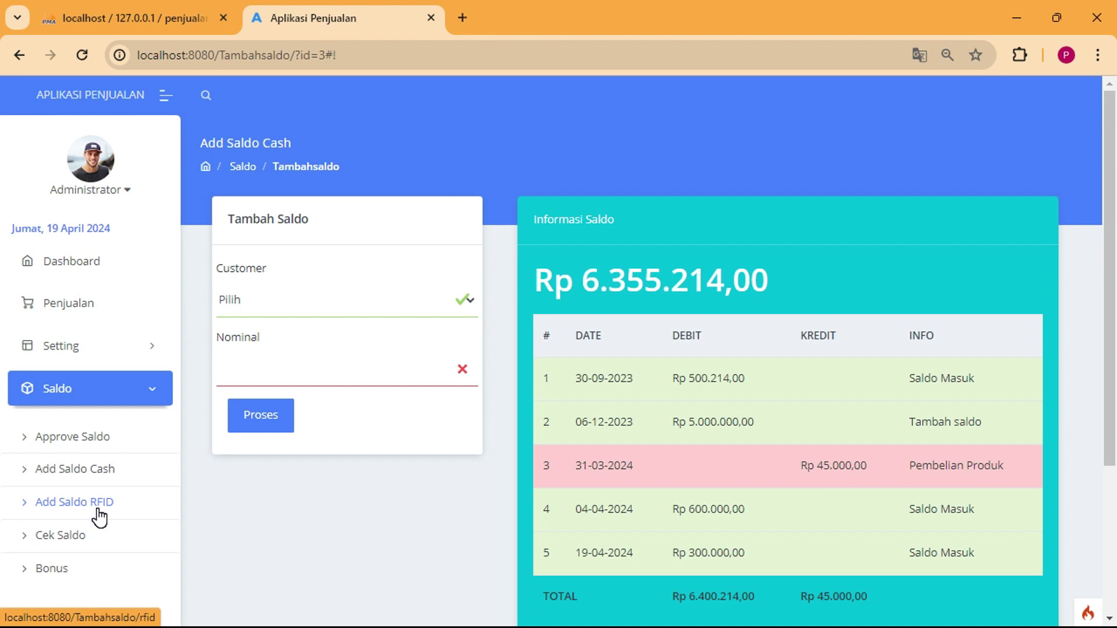
Bring up the Tambah Saldo RFID form, leaving its Nominal and RFID fields empty.
click(99, 512)
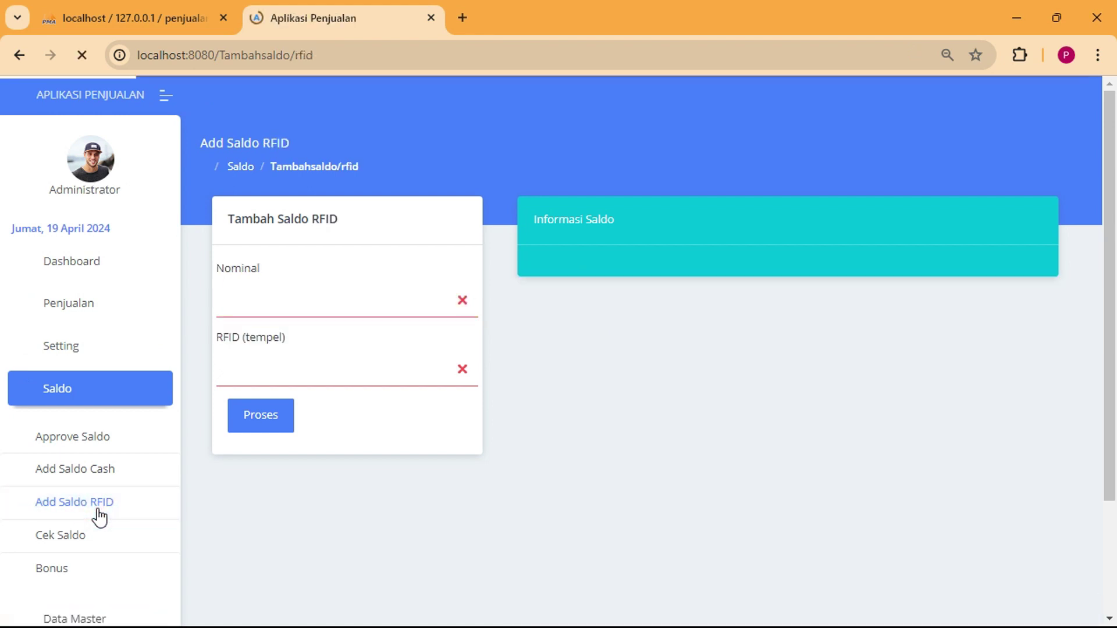
click(319, 305)
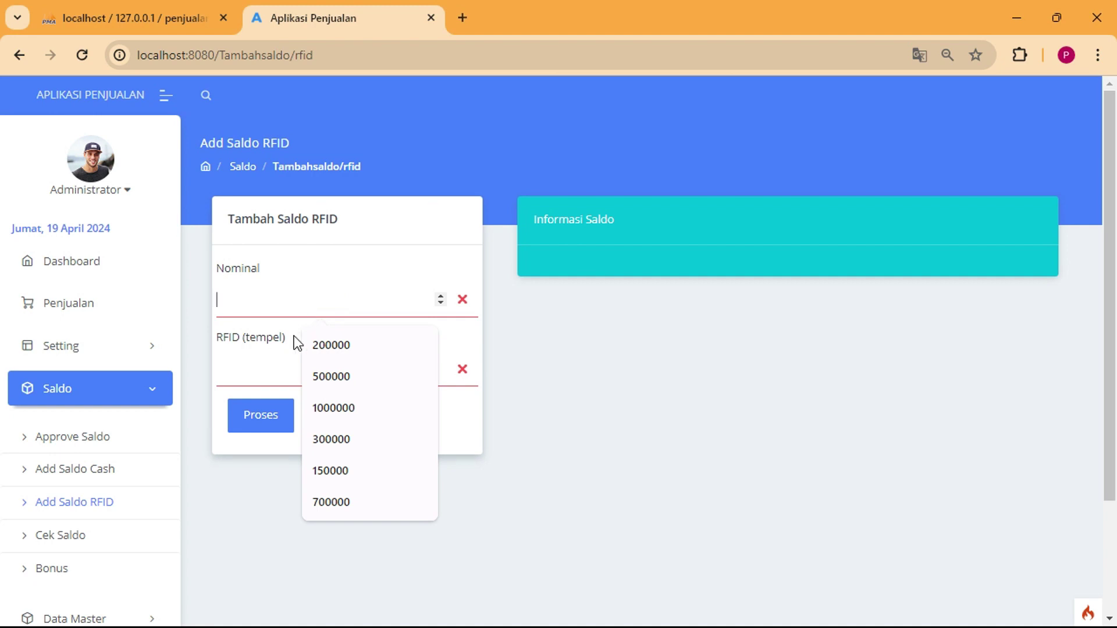
click(253, 378)
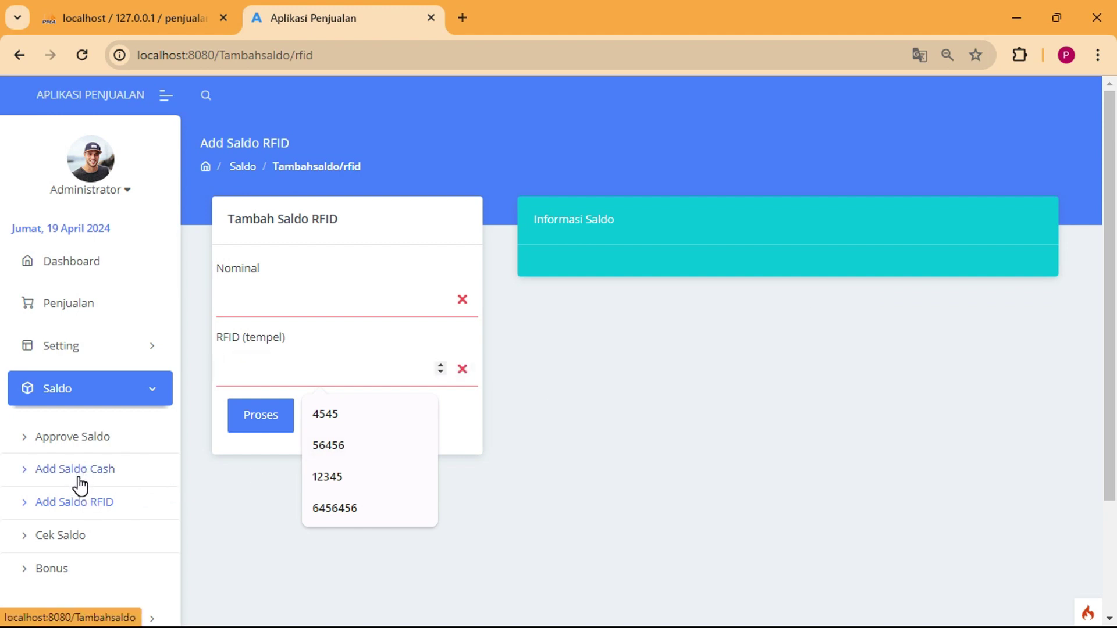
click(244, 487)
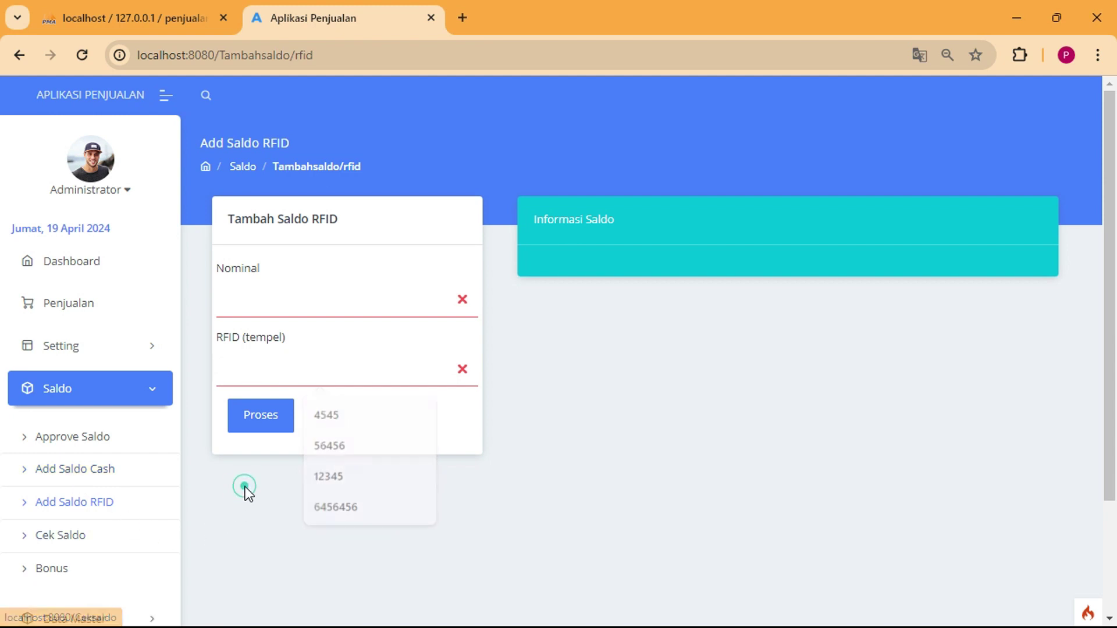
Check the RFID card's balance, showing Rp 550.000,00 from entries SLD004 through SLD010.
click(75, 535)
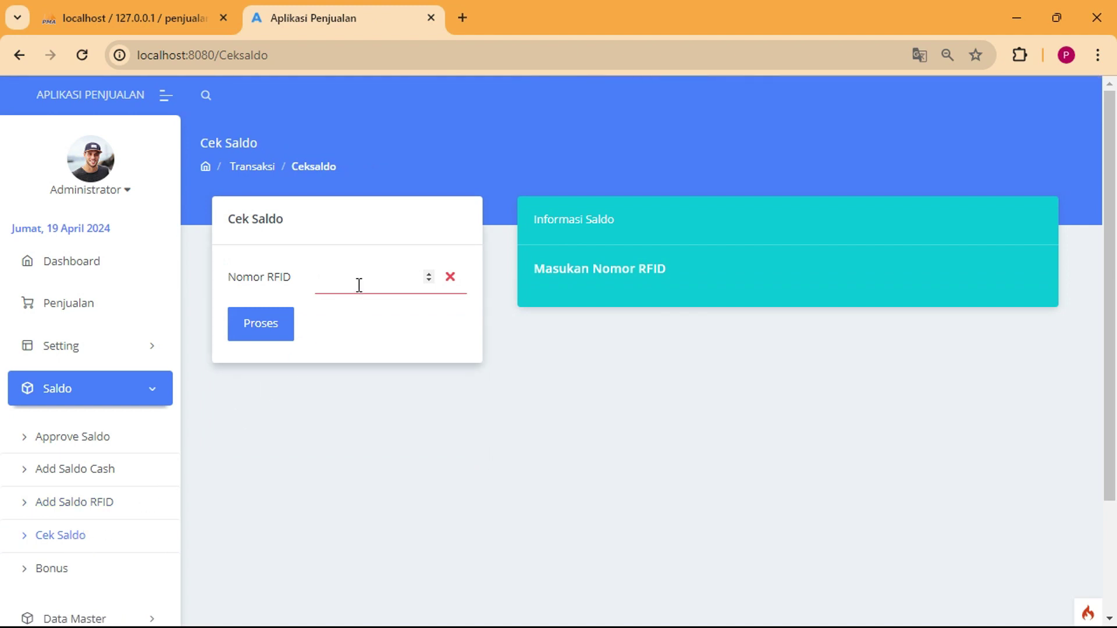
key(Return)
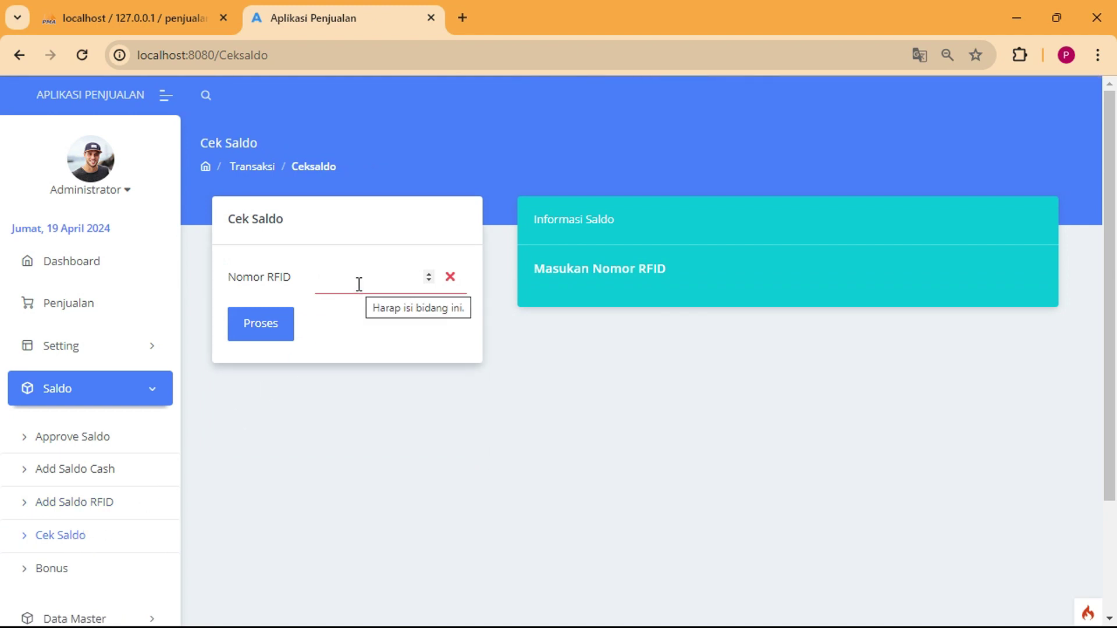
click(364, 287)
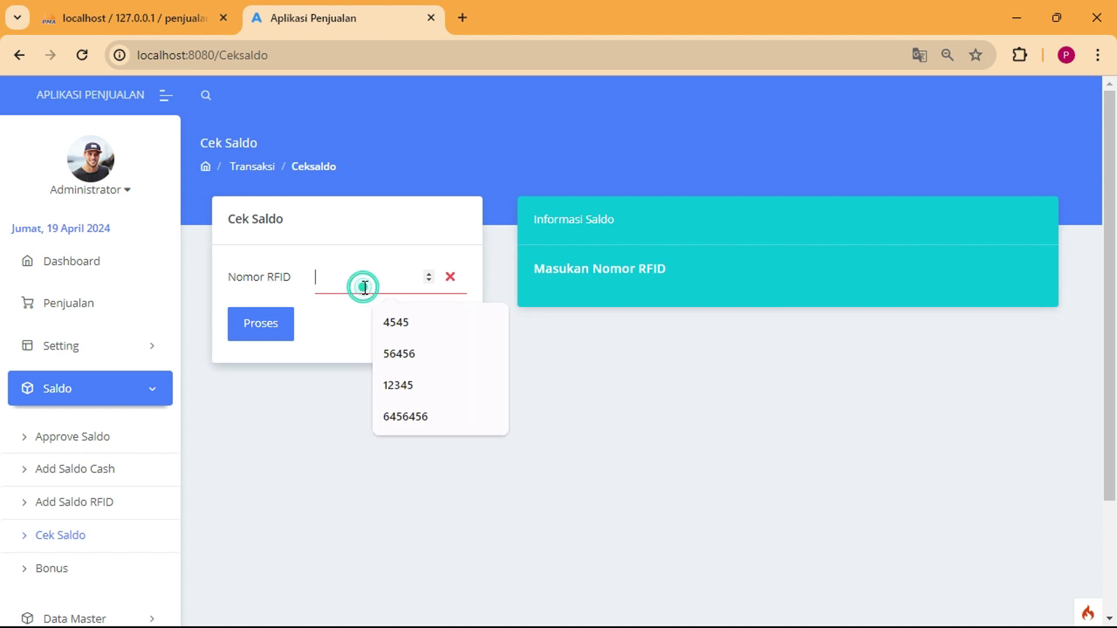
click(362, 282)
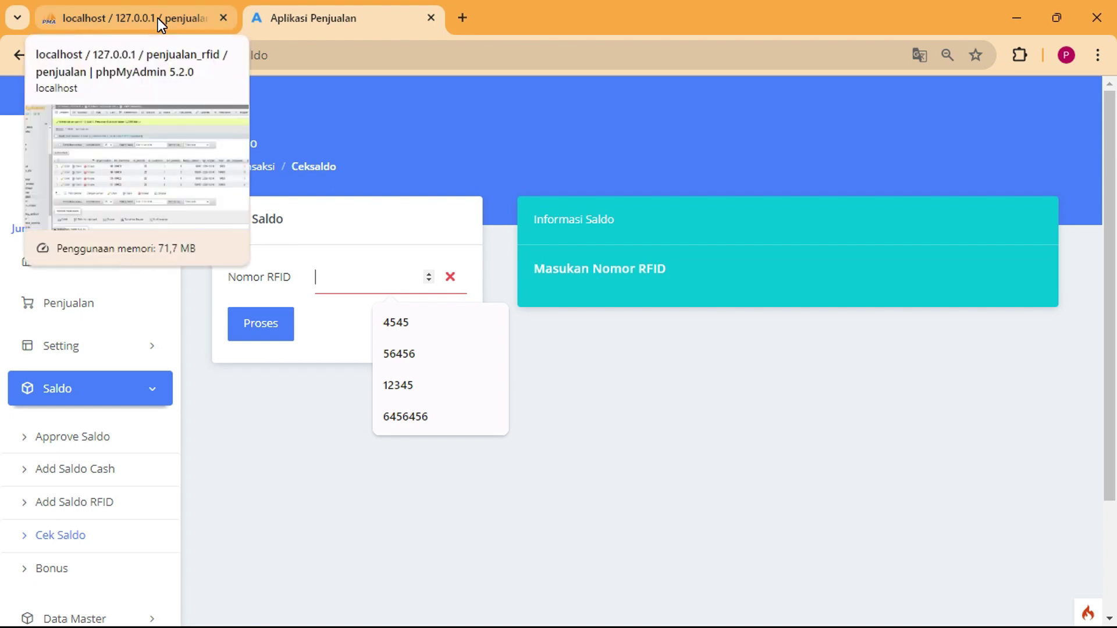
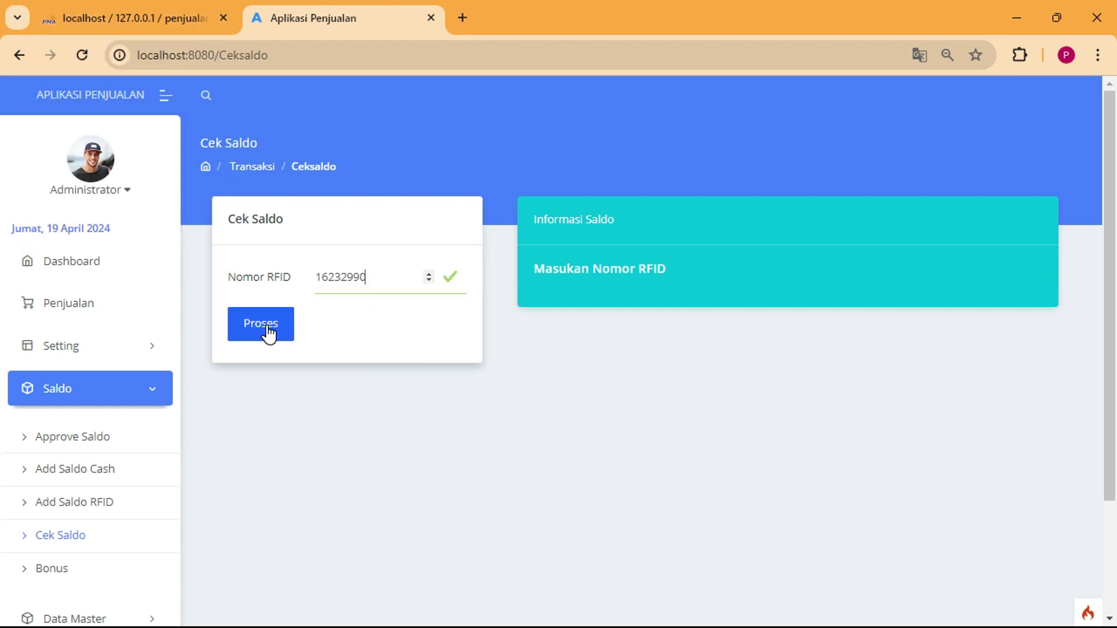
click(268, 333)
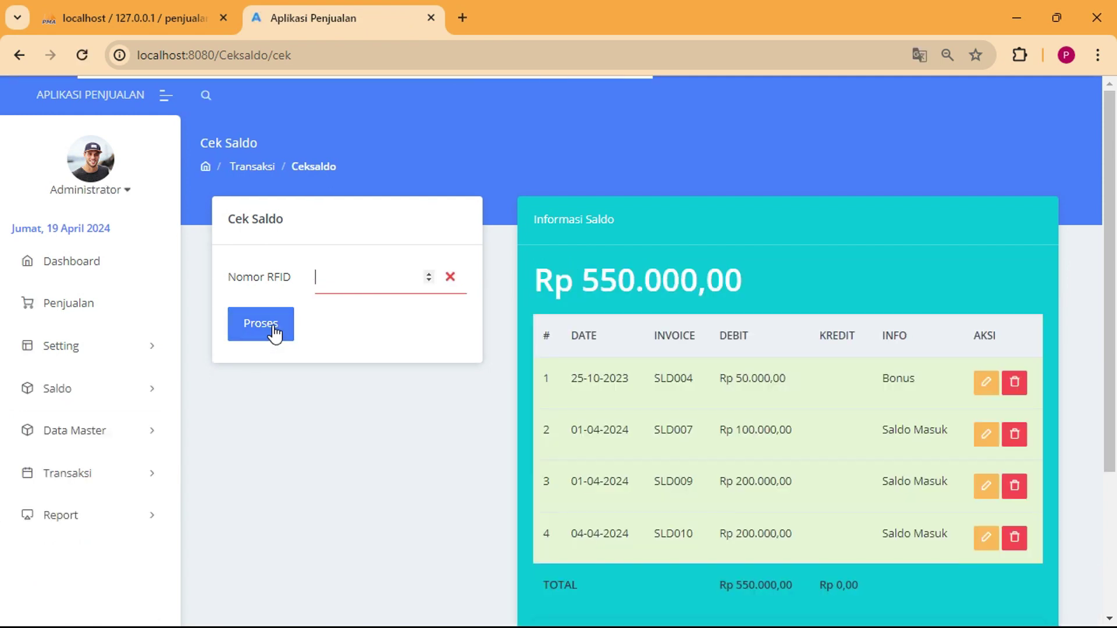
scroll(596, 383, down, 2)
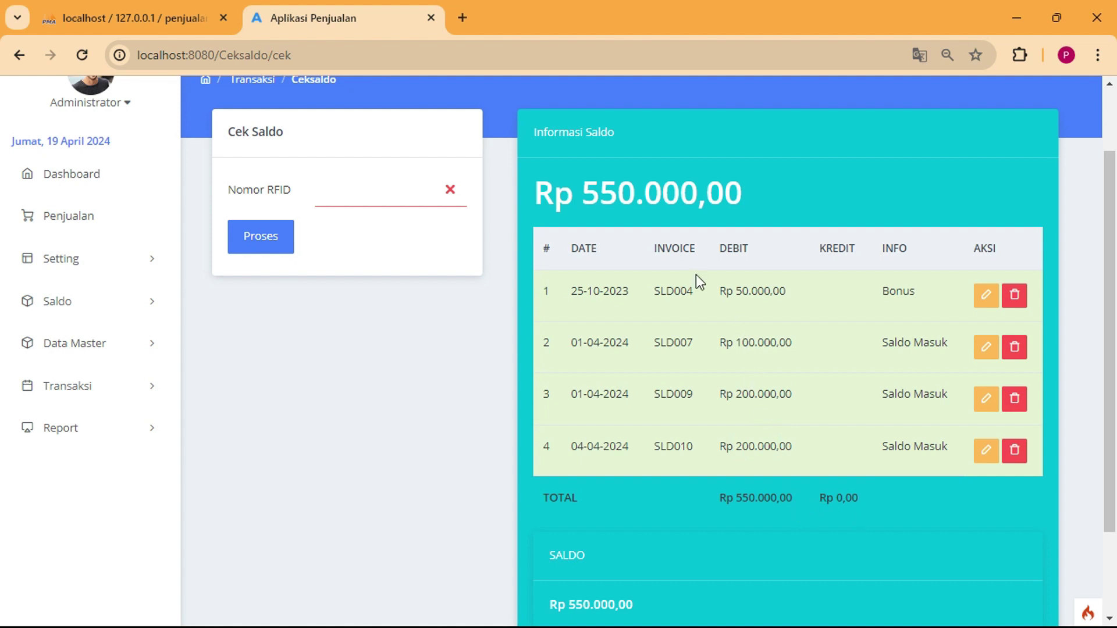
scroll(593, 228, up, 2)
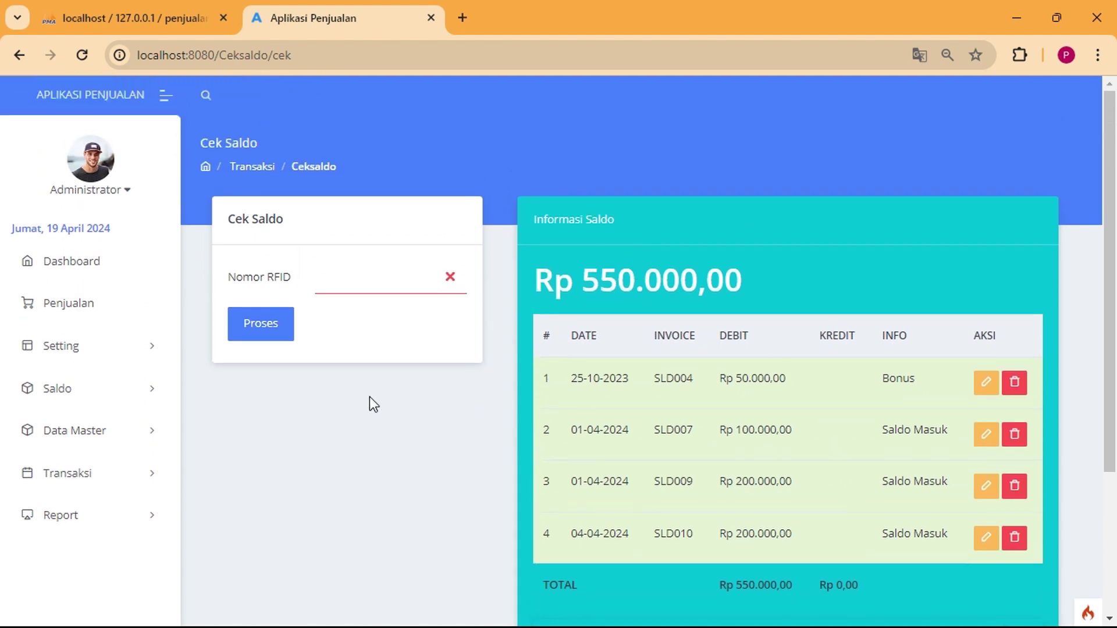
click(112, 486)
Go to the Saldo > Bonus page.
click(95, 389)
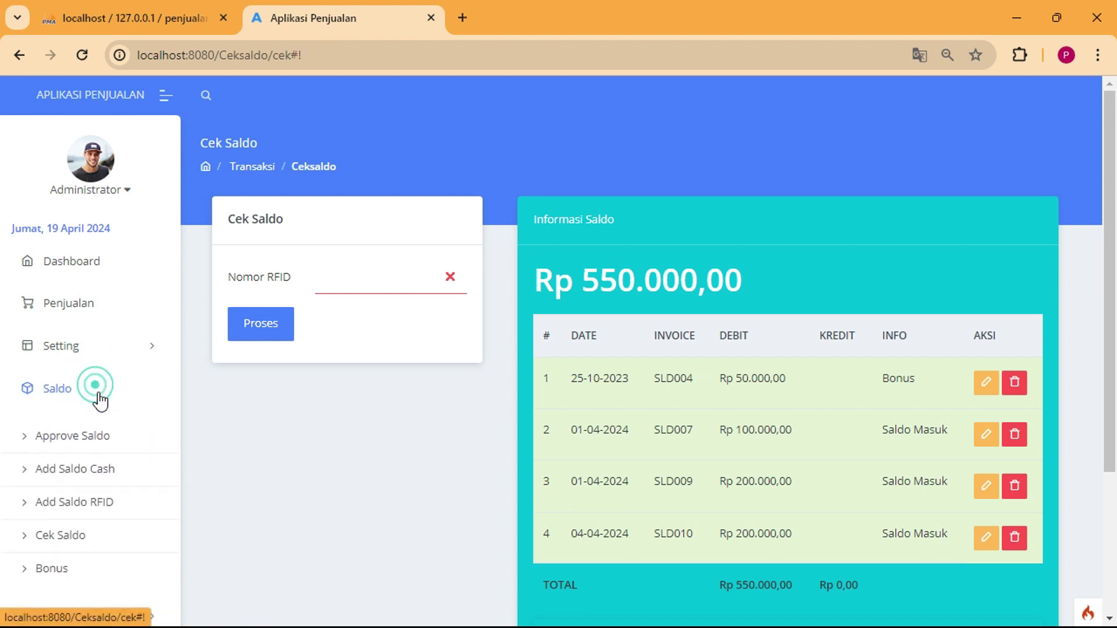
click(99, 398)
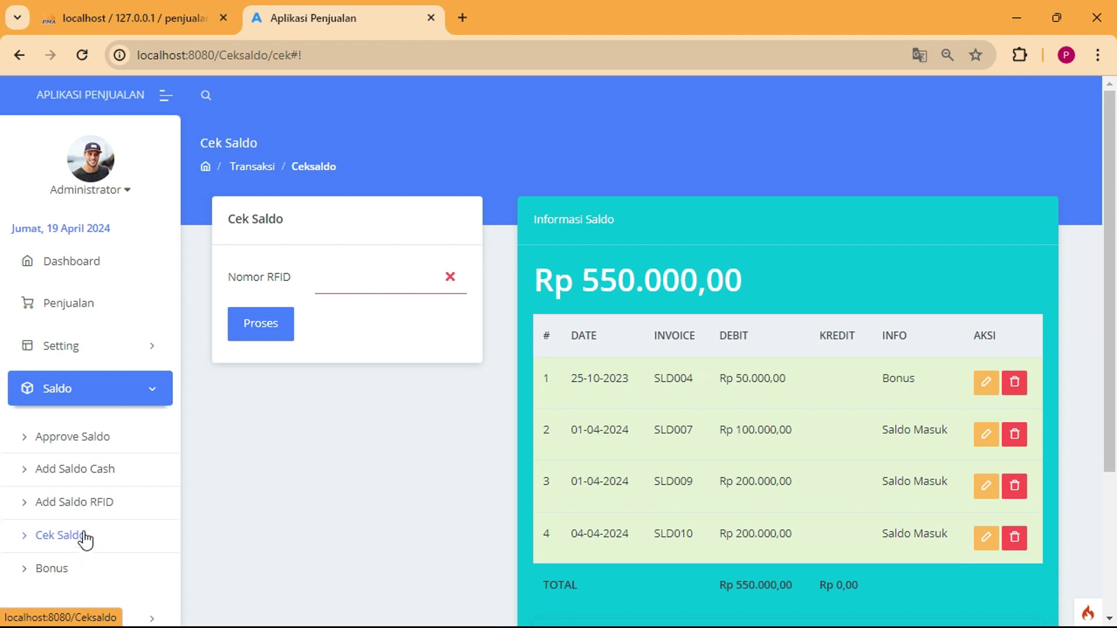
scroll(89, 532, down, 2)
click(58, 483)
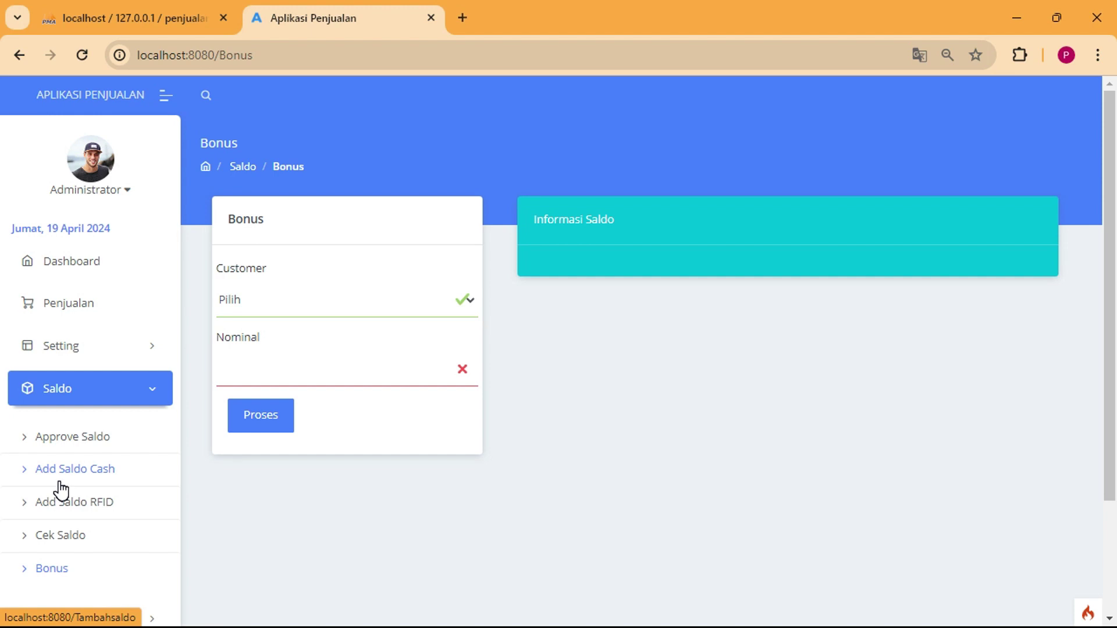
Give the chosen customer a 50000 bonus.
click(275, 302)
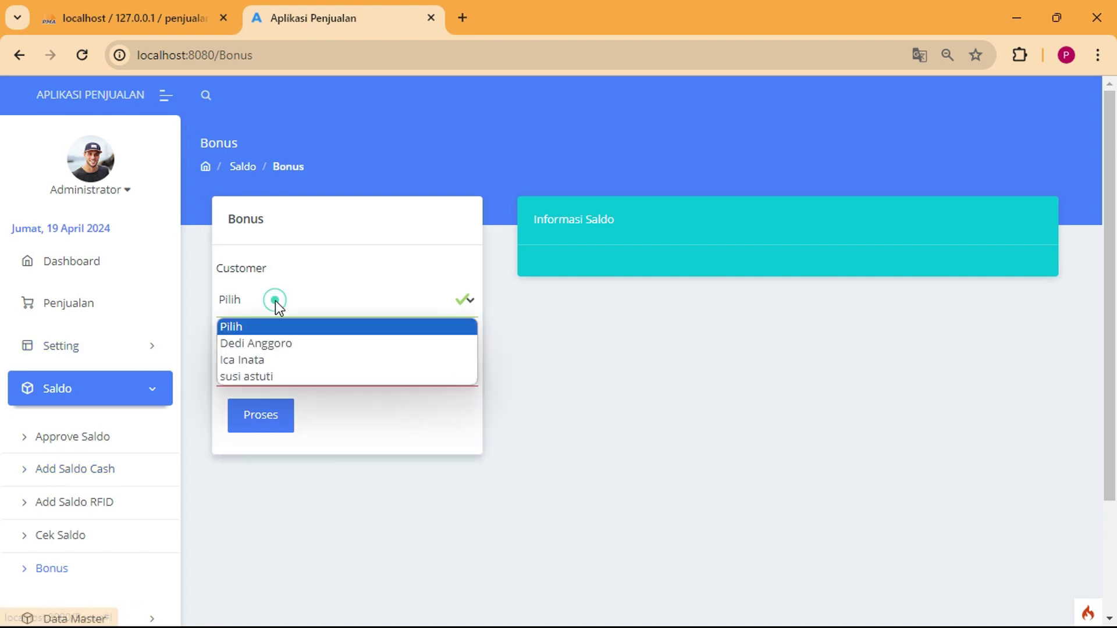
click(277, 359)
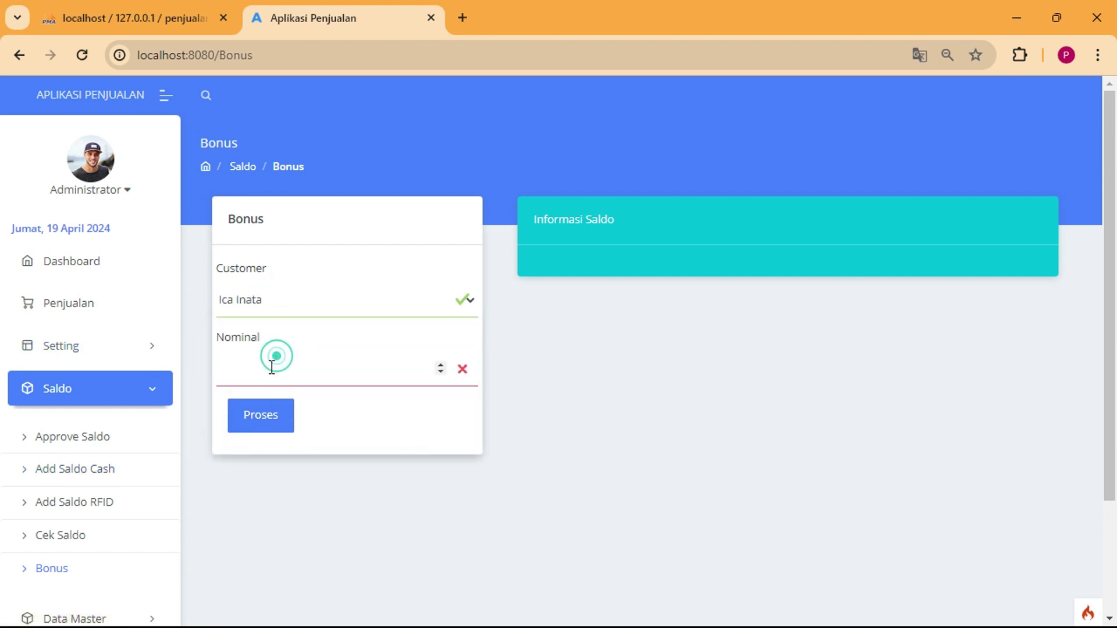
click(263, 376)
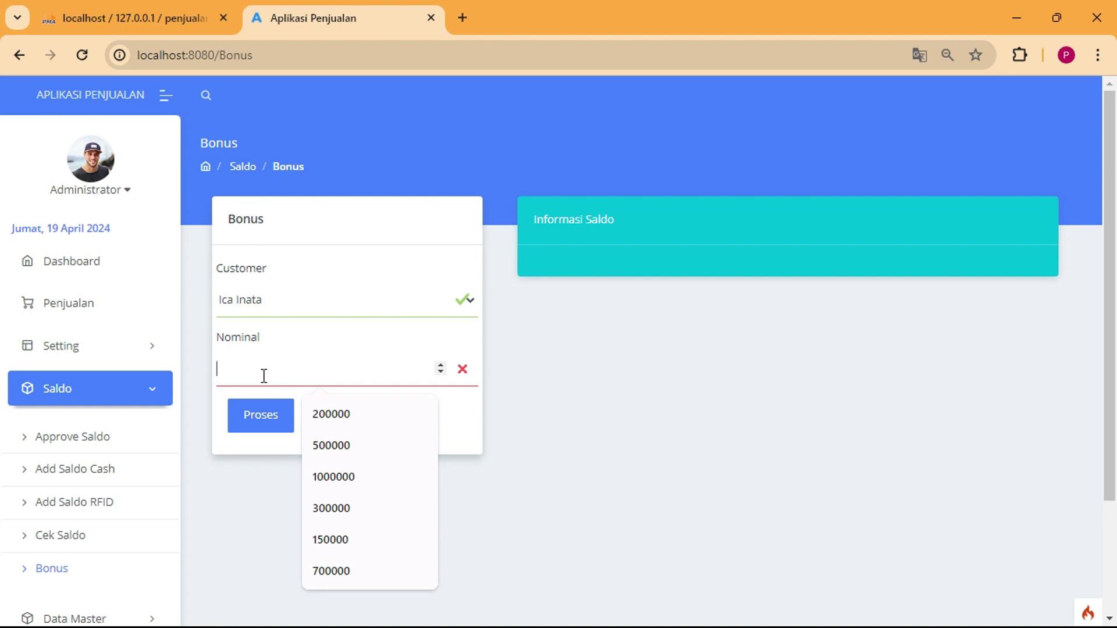
text(50)
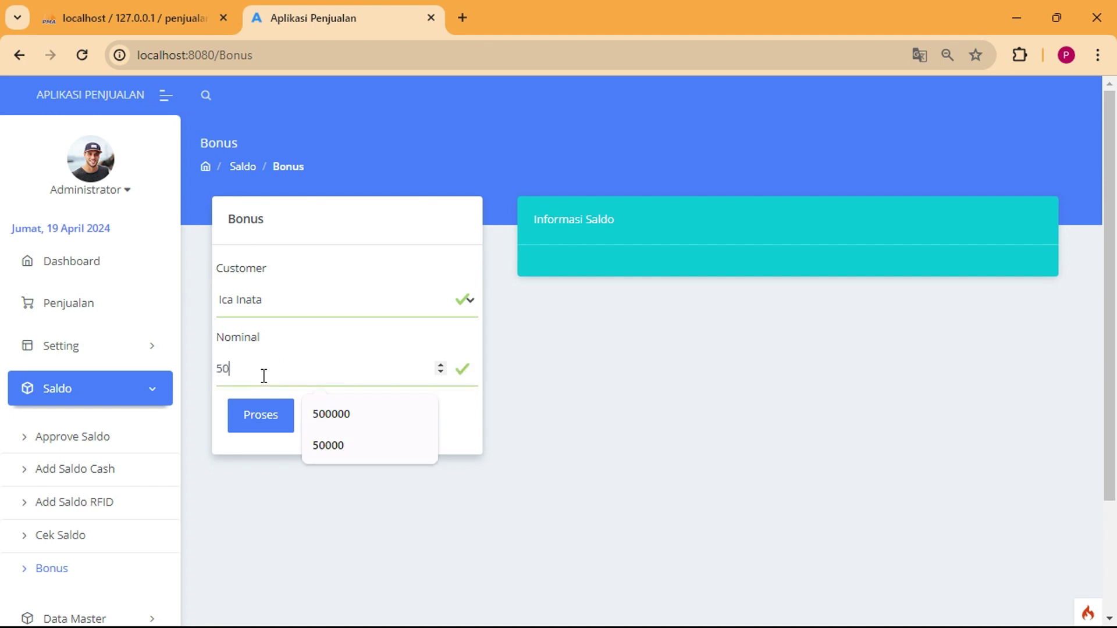
text(000)
click(268, 426)
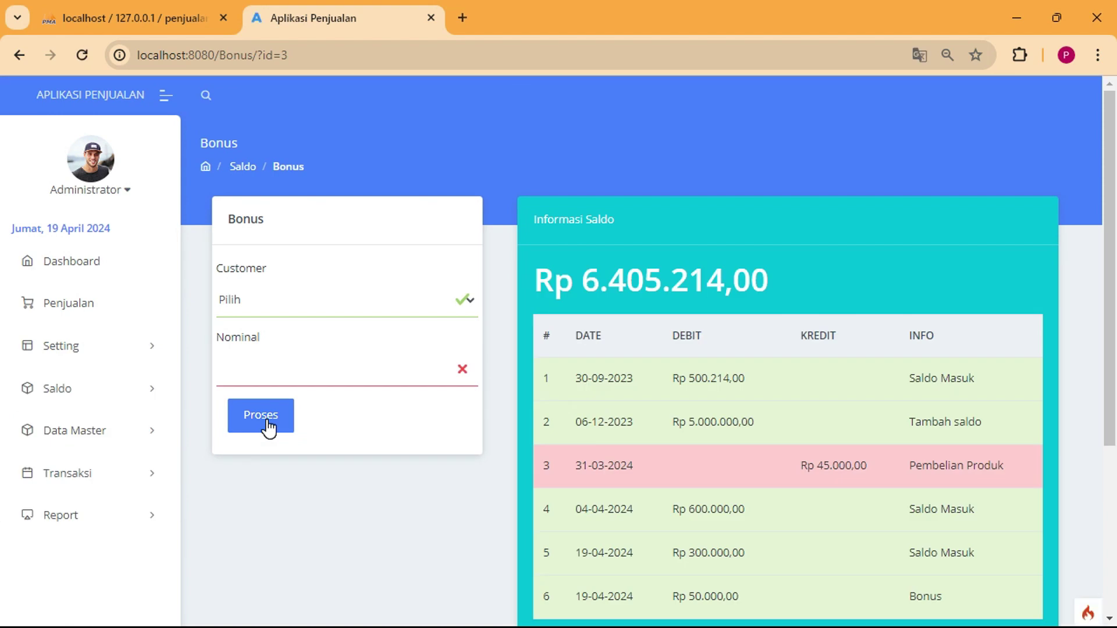
Review the updated ledger and check the bonus notification in WhatsApp.
scroll(805, 466, down, 3)
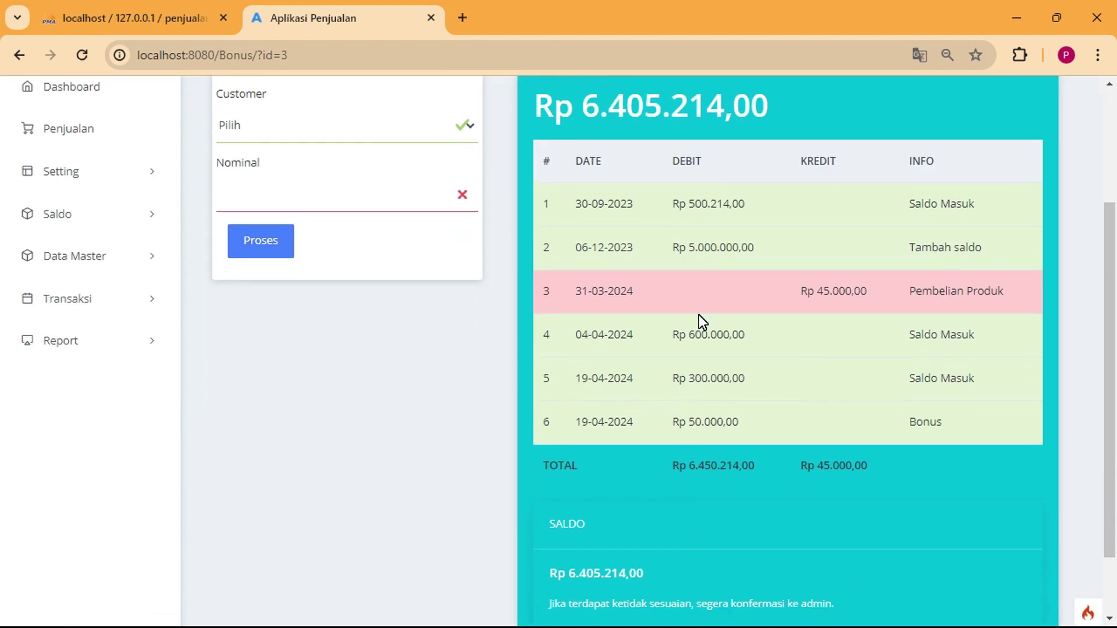
scroll(699, 315, up, 2)
key(alt+Tab)
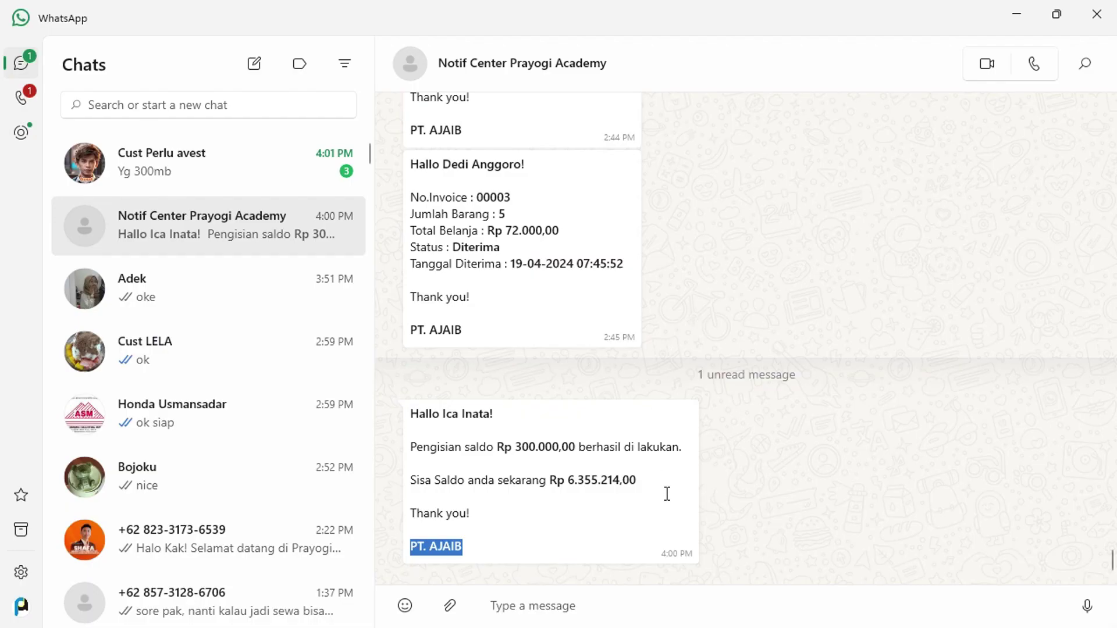
key(alt+Tab)
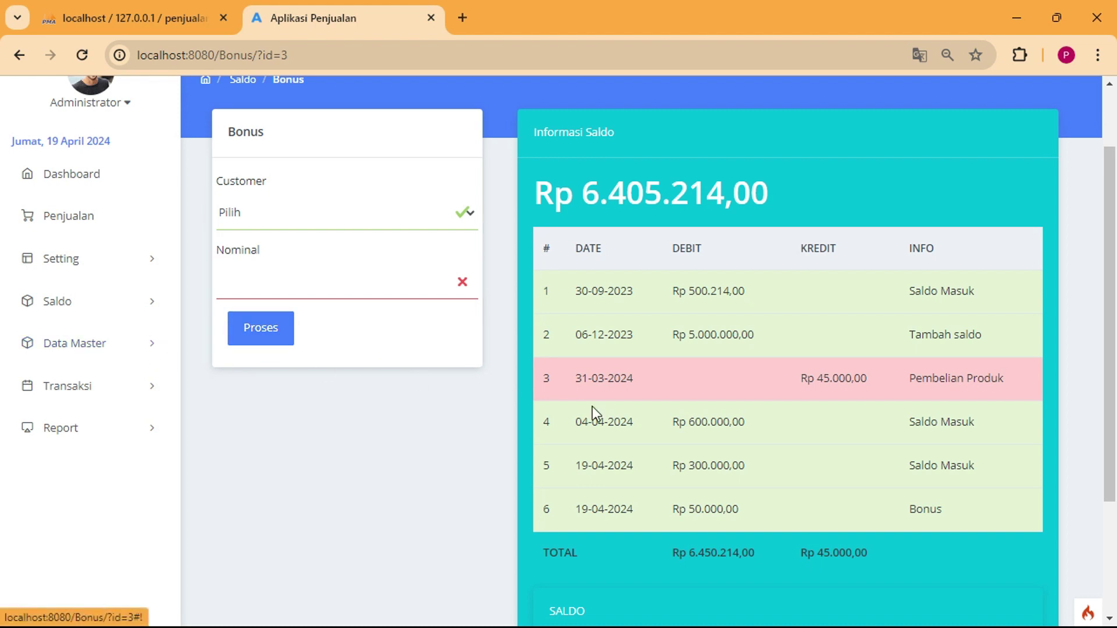
Highlight the 50.000,00 Bonus entry in row 6, then expand the Transaksi sidebar menu.
drag(686, 508, 739, 512)
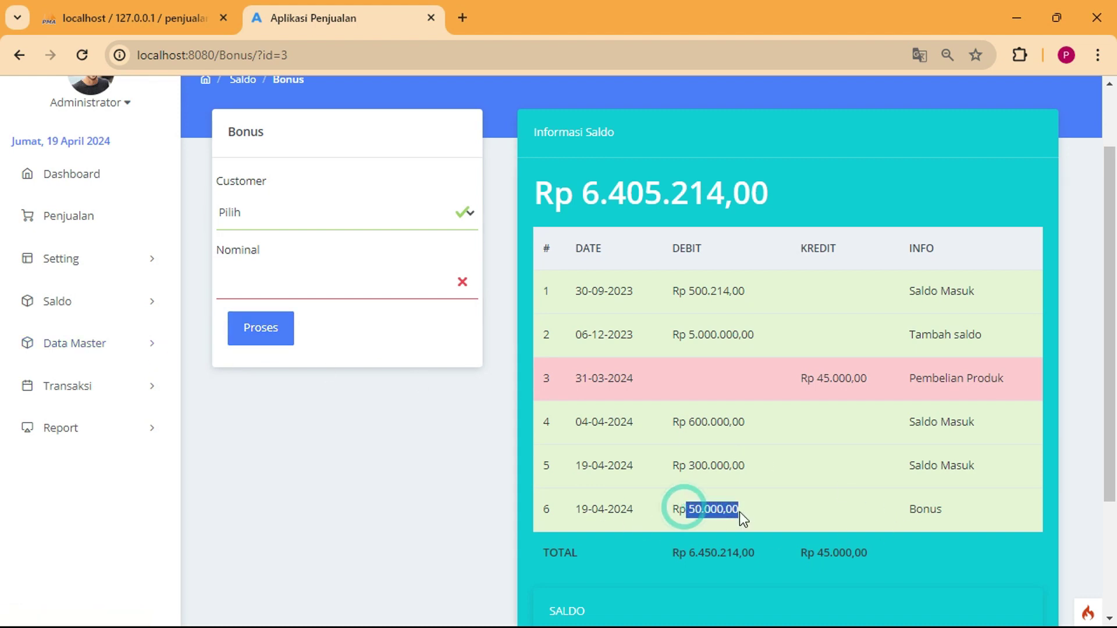
click(756, 546)
click(808, 552)
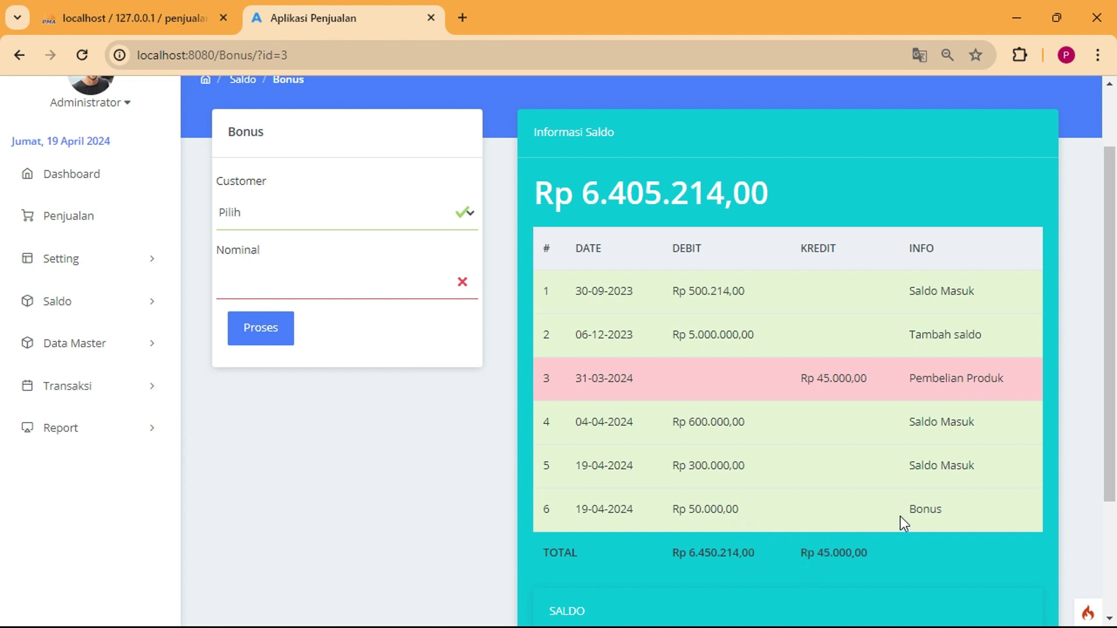
drag(917, 510, 936, 510)
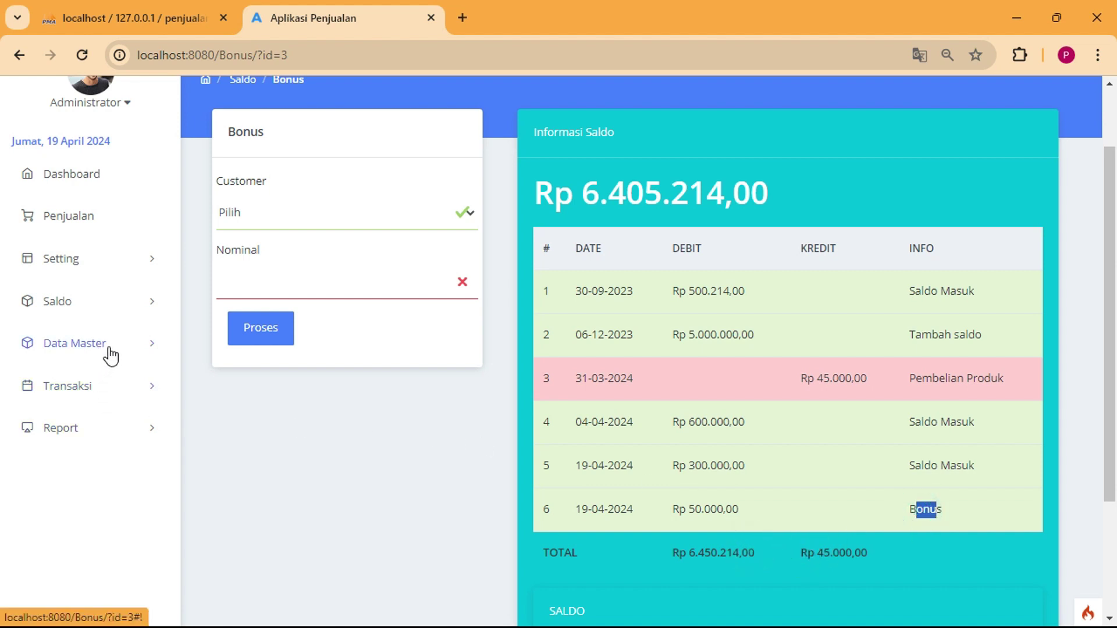
click(119, 306)
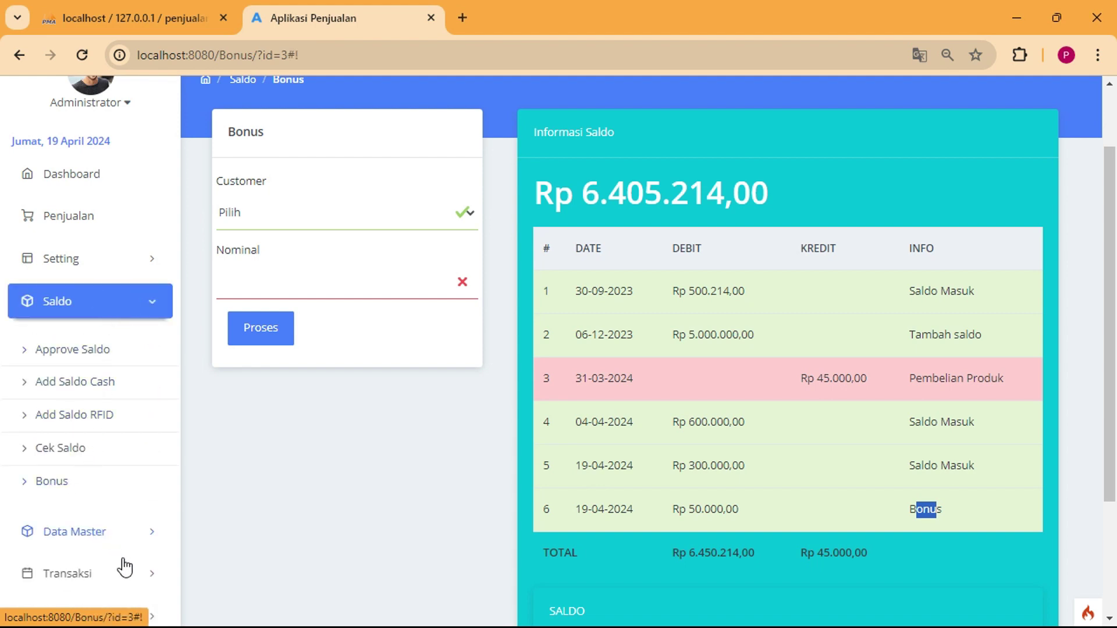
click(125, 570)
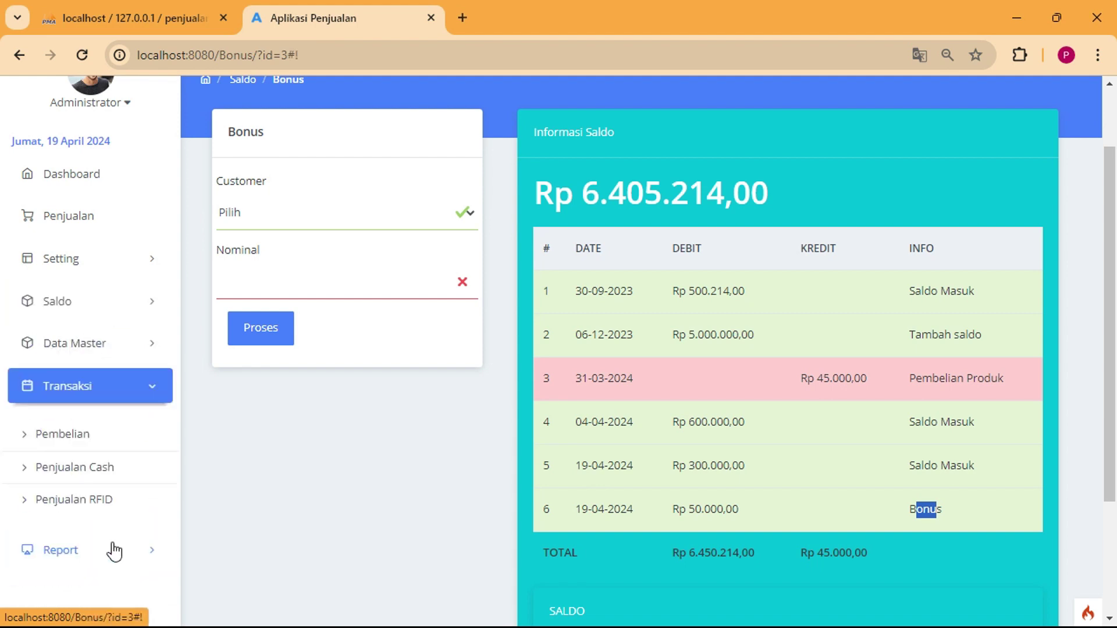
On the Pembelian page, start a new incoming-product entry, then discard it without saving.
click(73, 438)
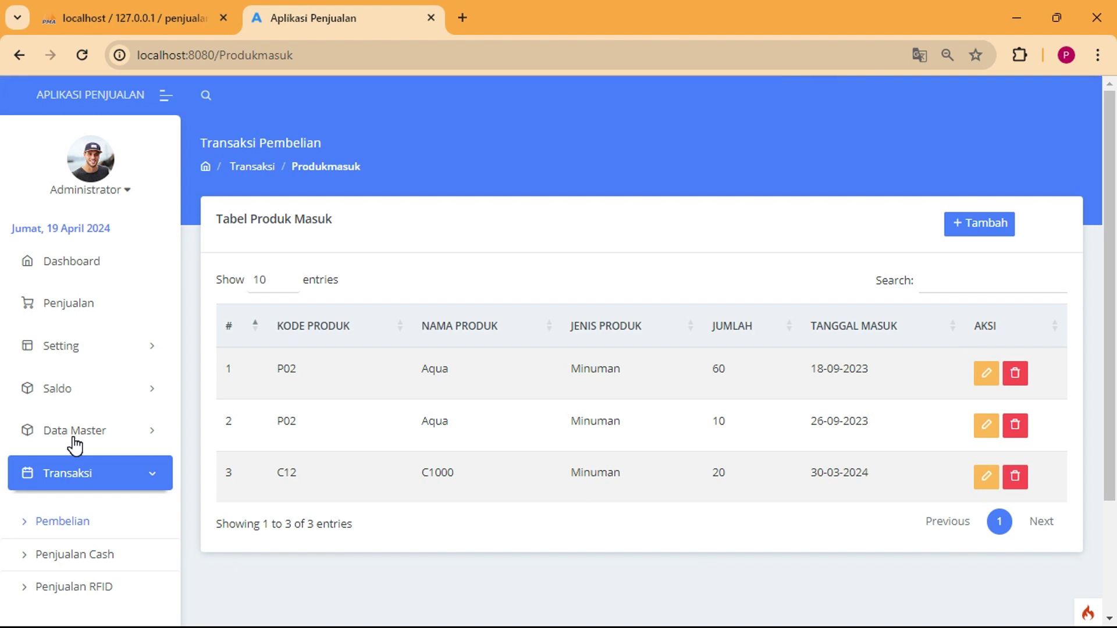
click(989, 227)
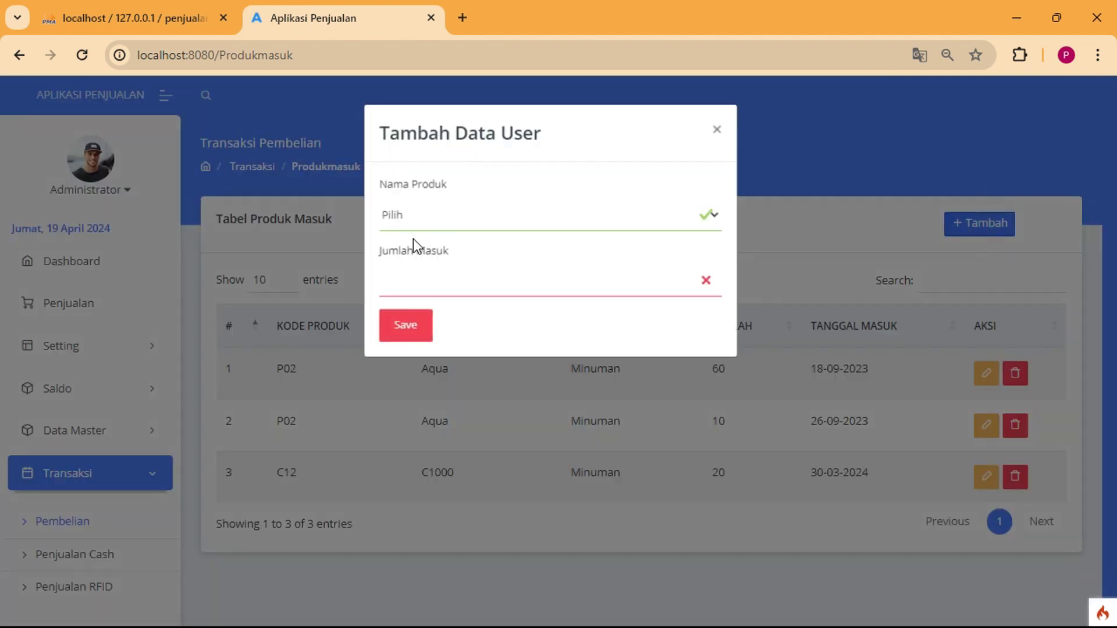
click(434, 224)
click(438, 243)
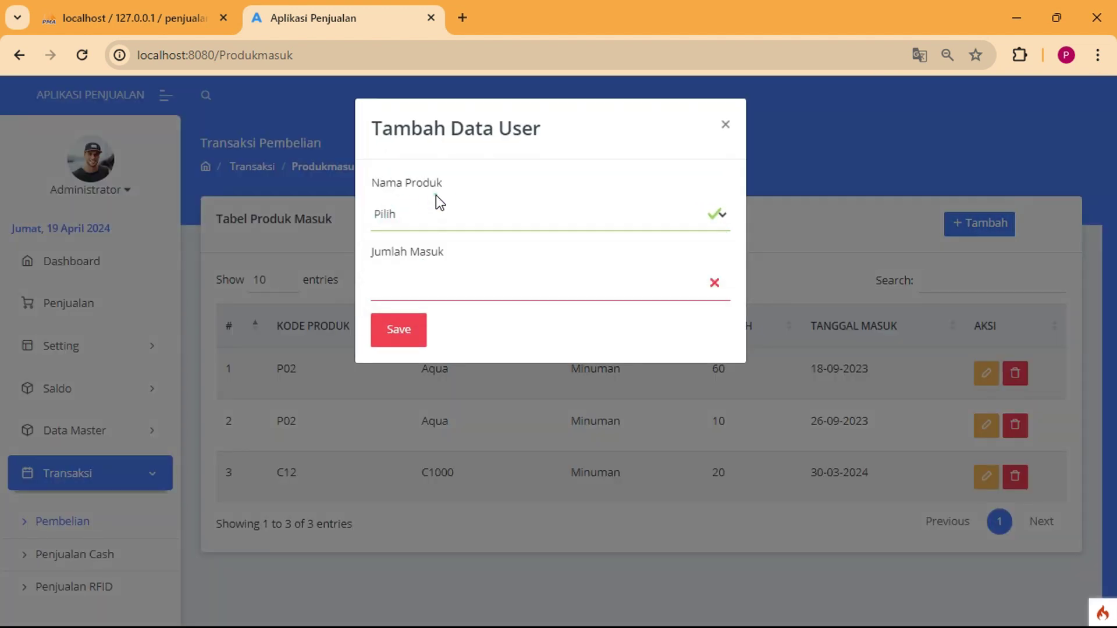
click(424, 288)
click(475, 214)
click(495, 336)
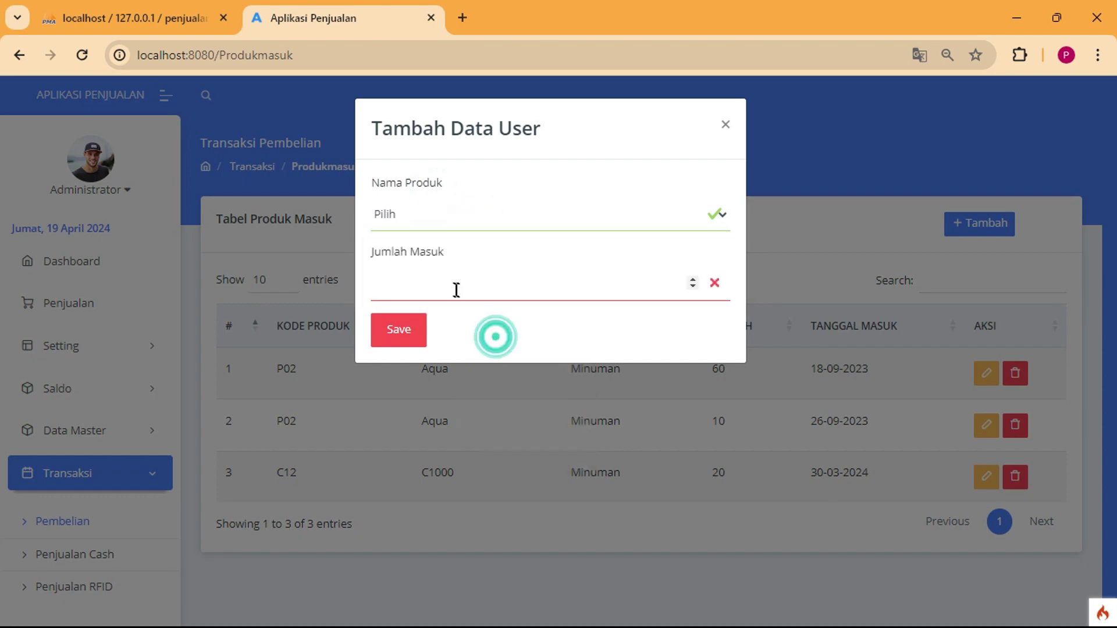
click(727, 123)
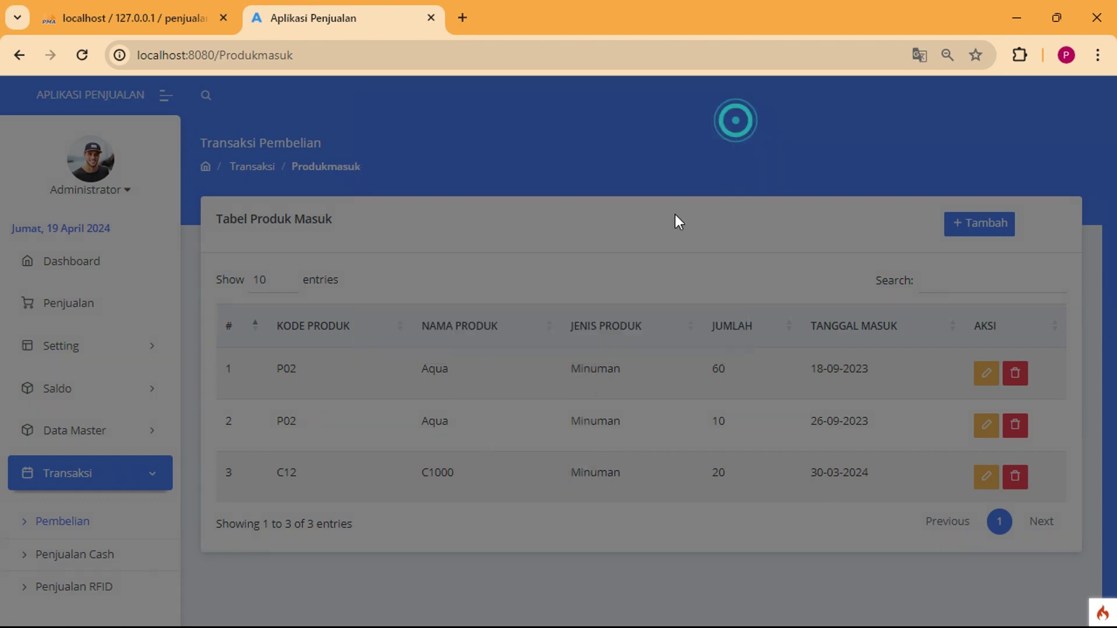
scroll(145, 512, down, 2)
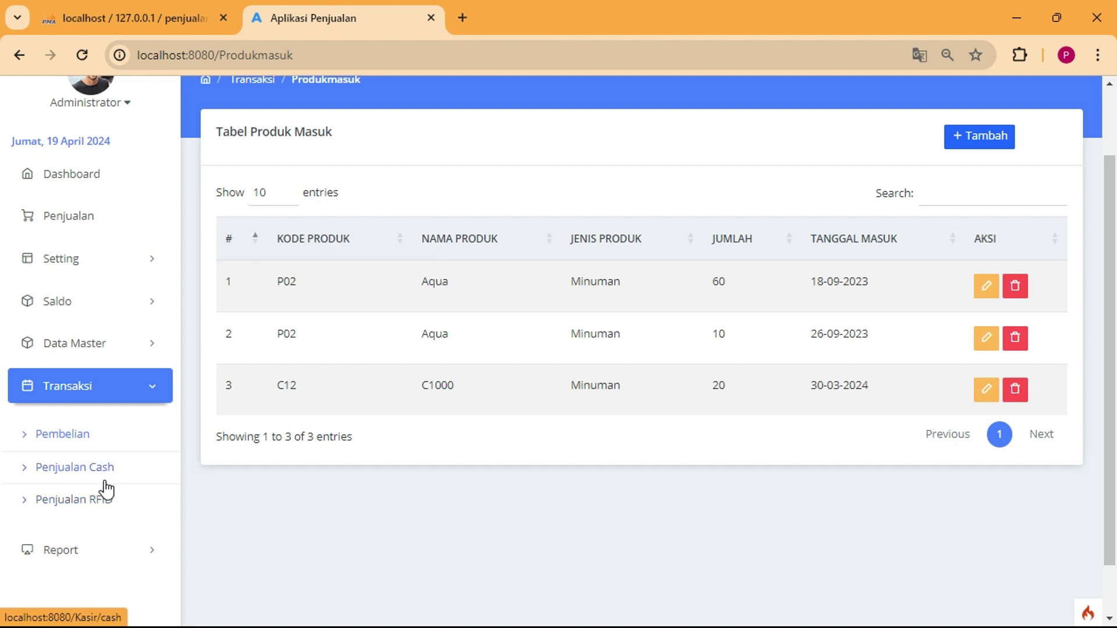
On the cash sales page, add Aqua and C1000 from the Minuman category to the cart.
click(100, 476)
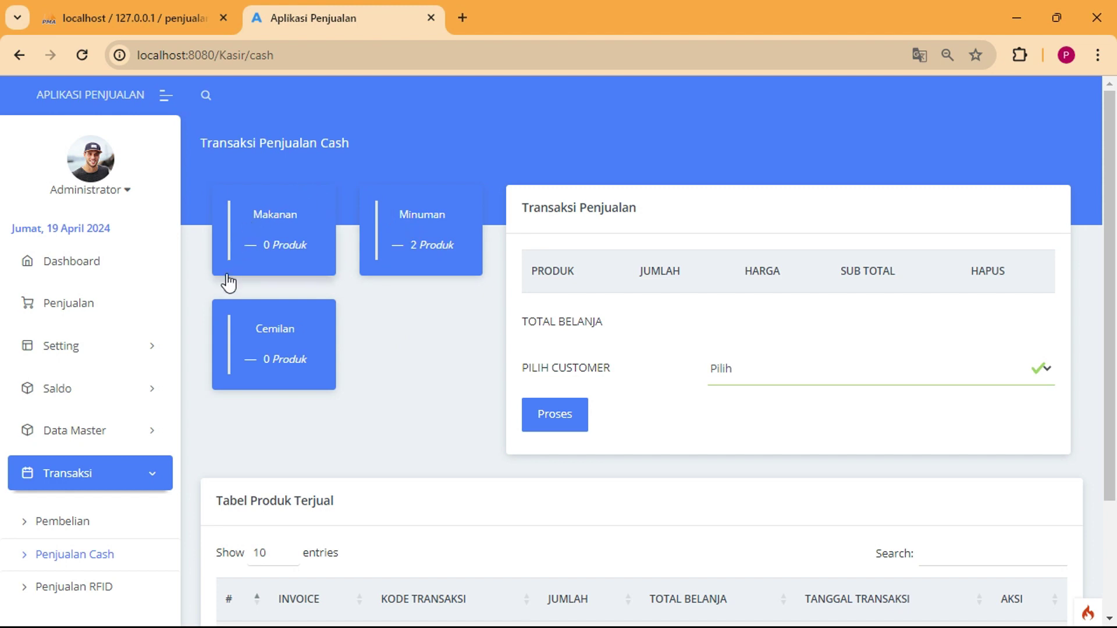
click(119, 433)
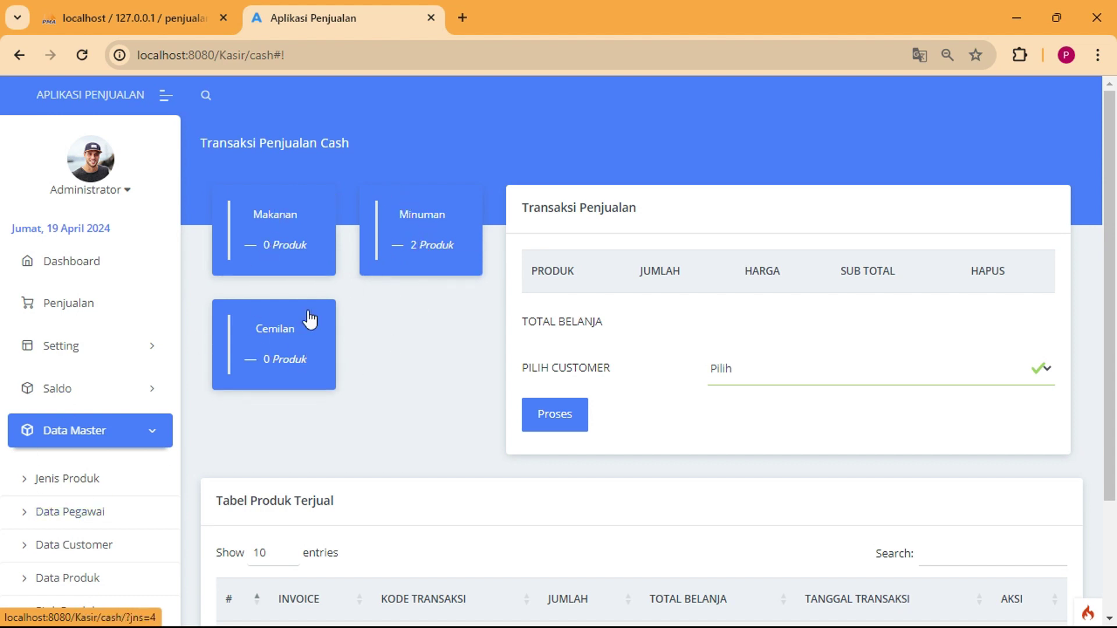
click(392, 244)
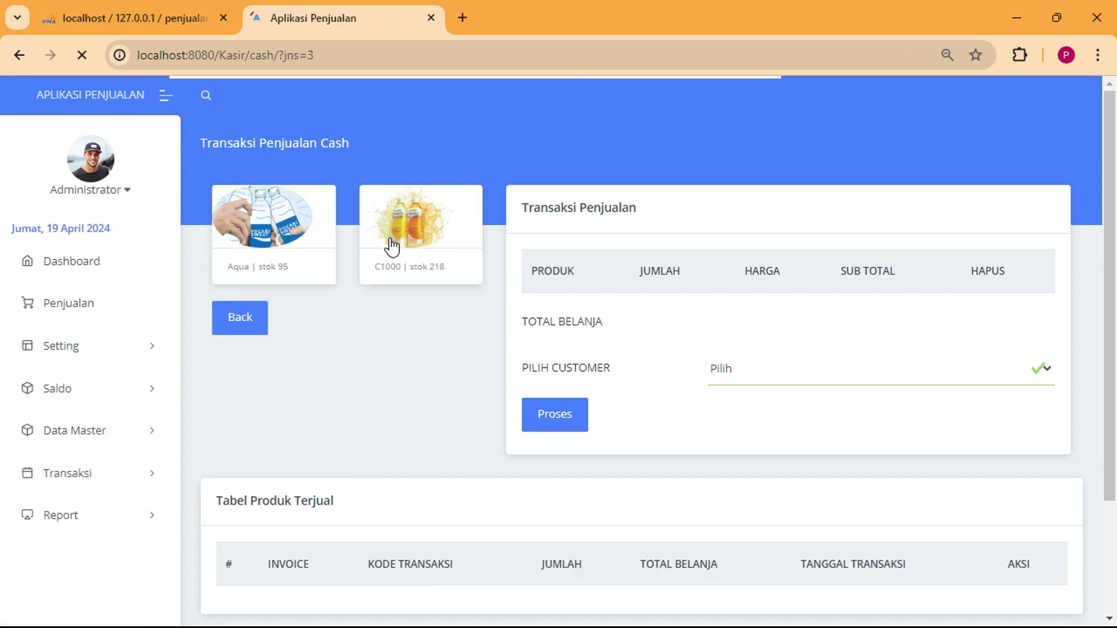
click(288, 227)
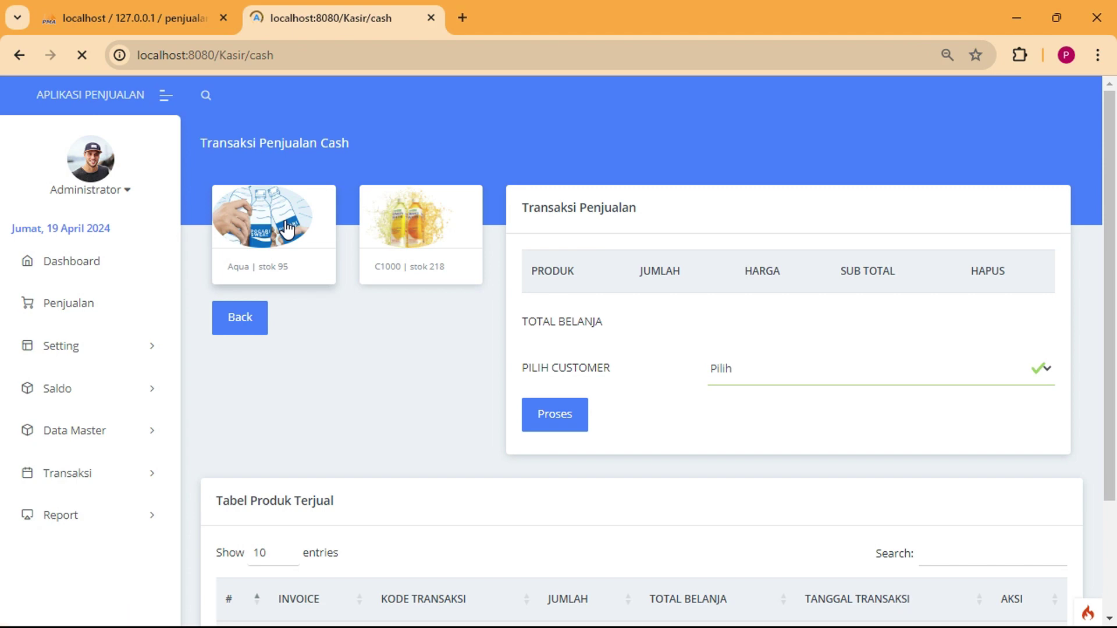
click(432, 218)
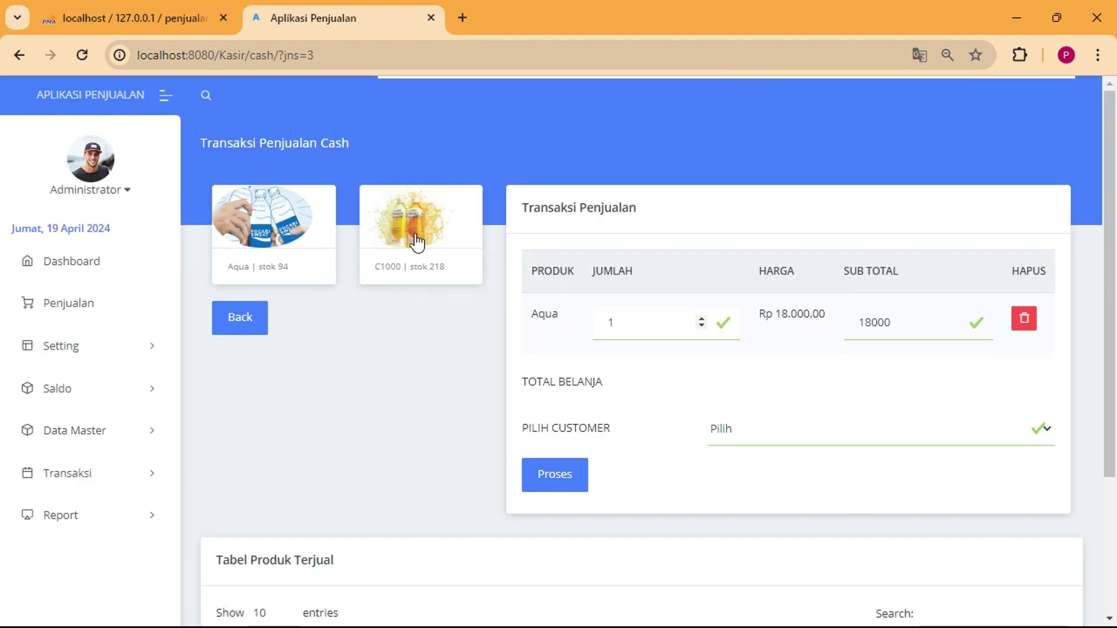
click(415, 232)
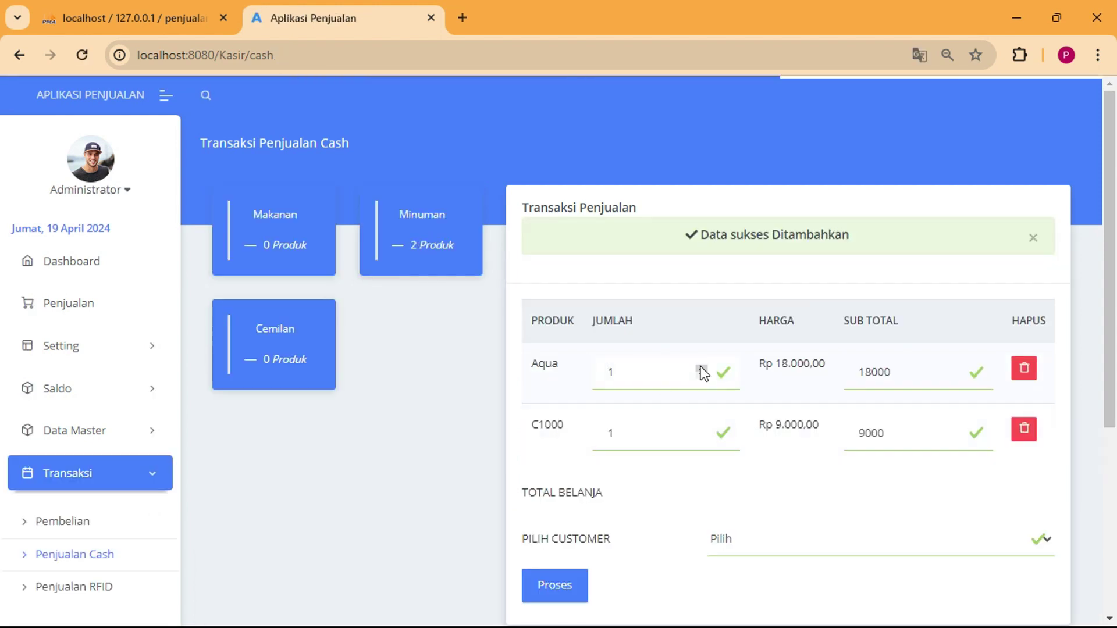
Set Aqua to 4 and C1000 to 2 (Rp 90.000,00) and assign a customer.
click(701, 369)
click(701, 368)
click(701, 369)
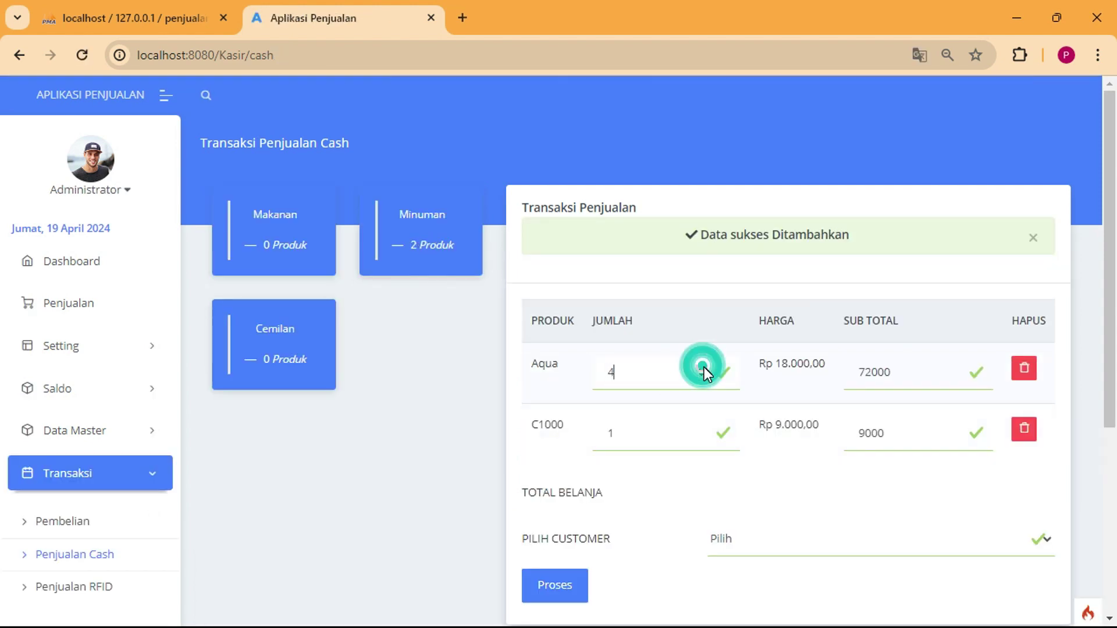
click(702, 431)
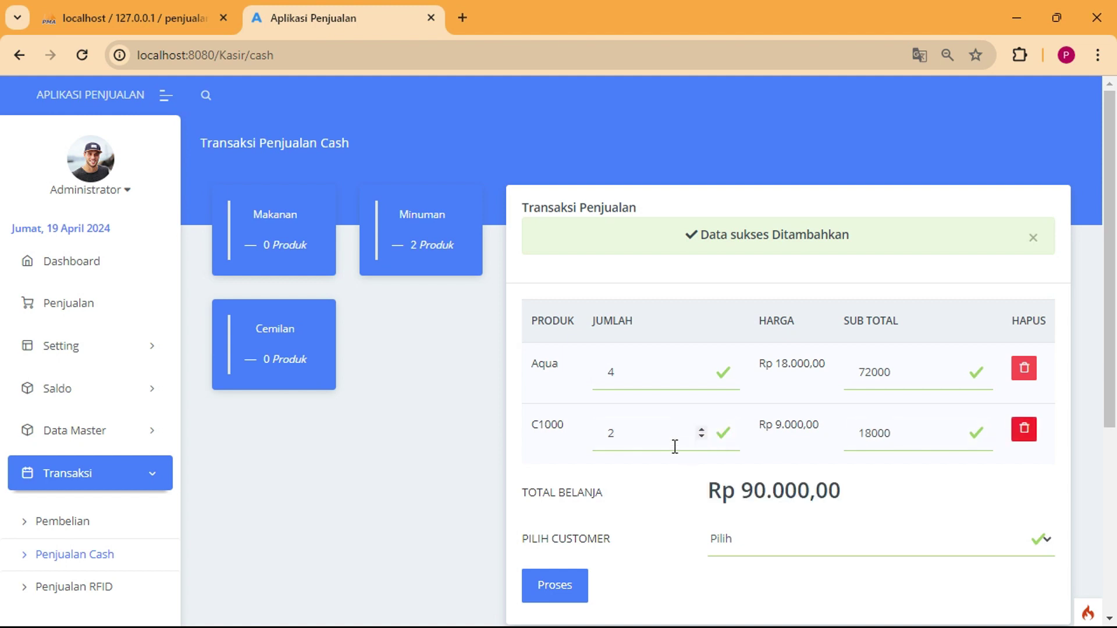
scroll(754, 492, down, 3)
click(743, 368)
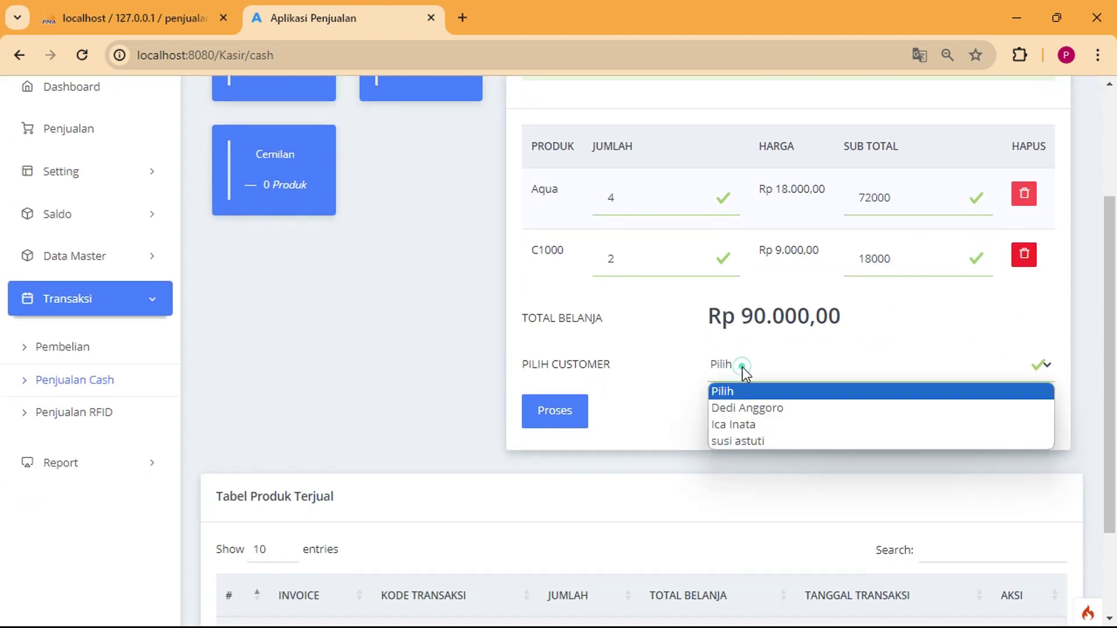
click(750, 426)
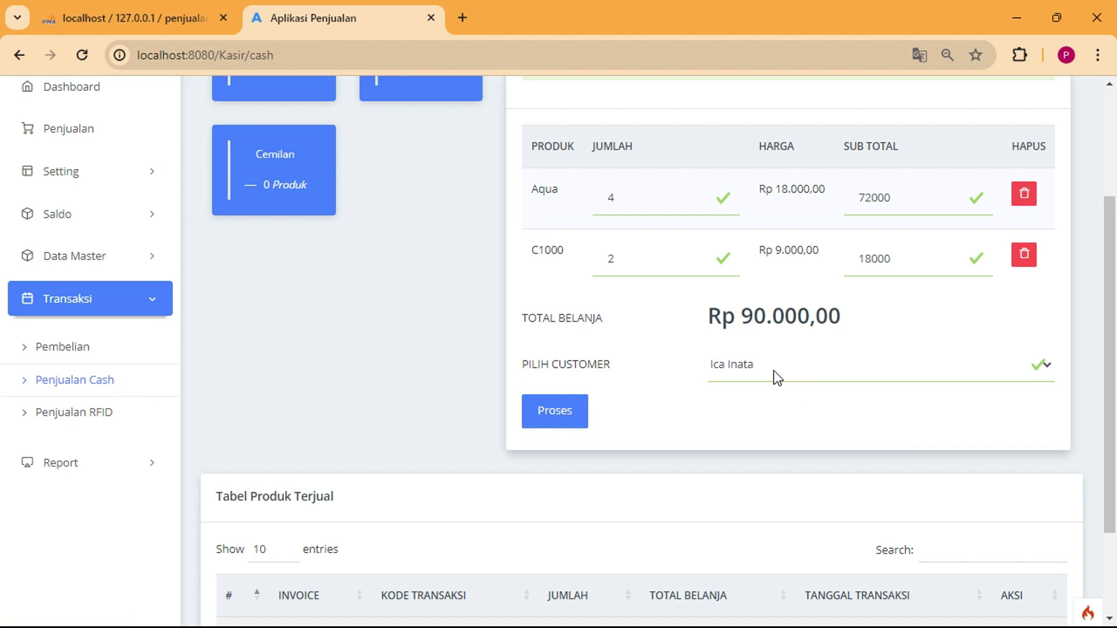
Save cash sale 00003 for Rp 90.000,00 and view its invoice without printing, then close it.
click(571, 423)
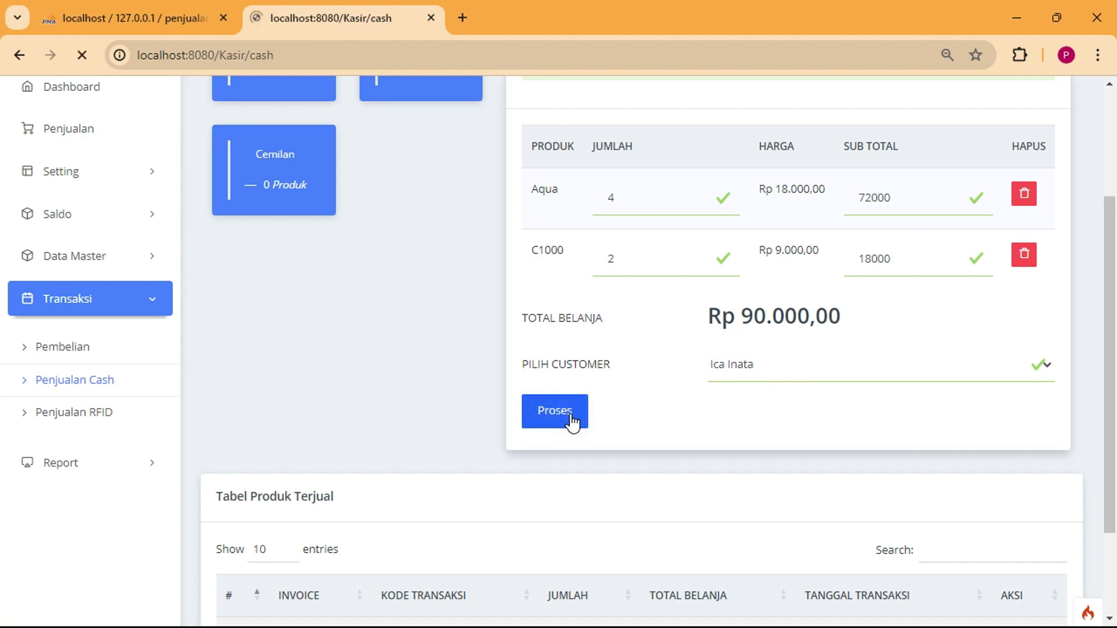
scroll(599, 425, down, 3)
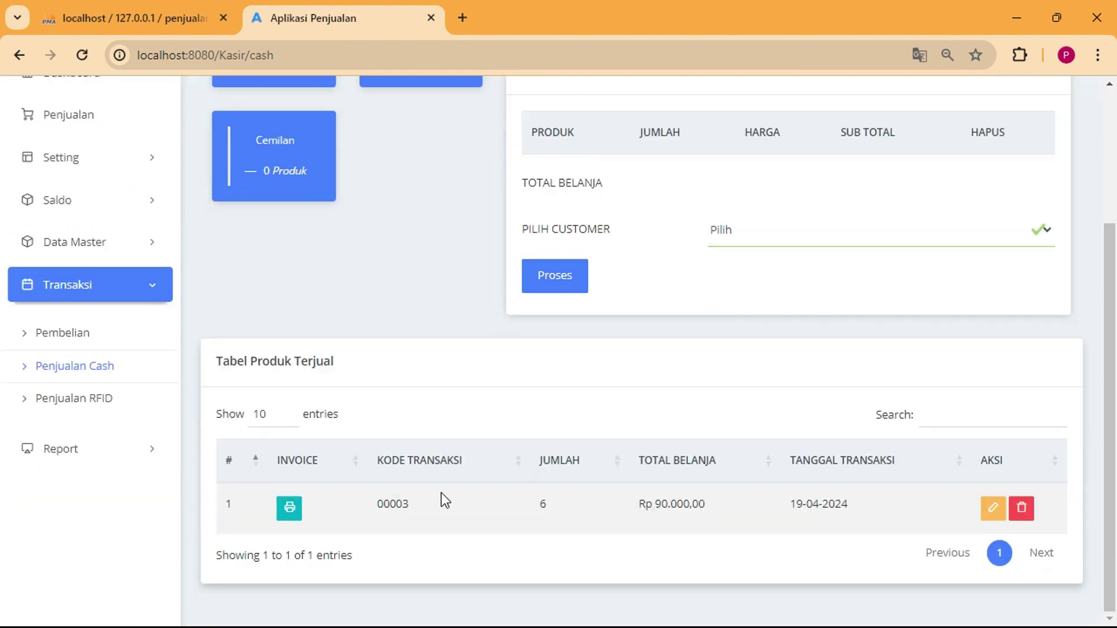
click(289, 516)
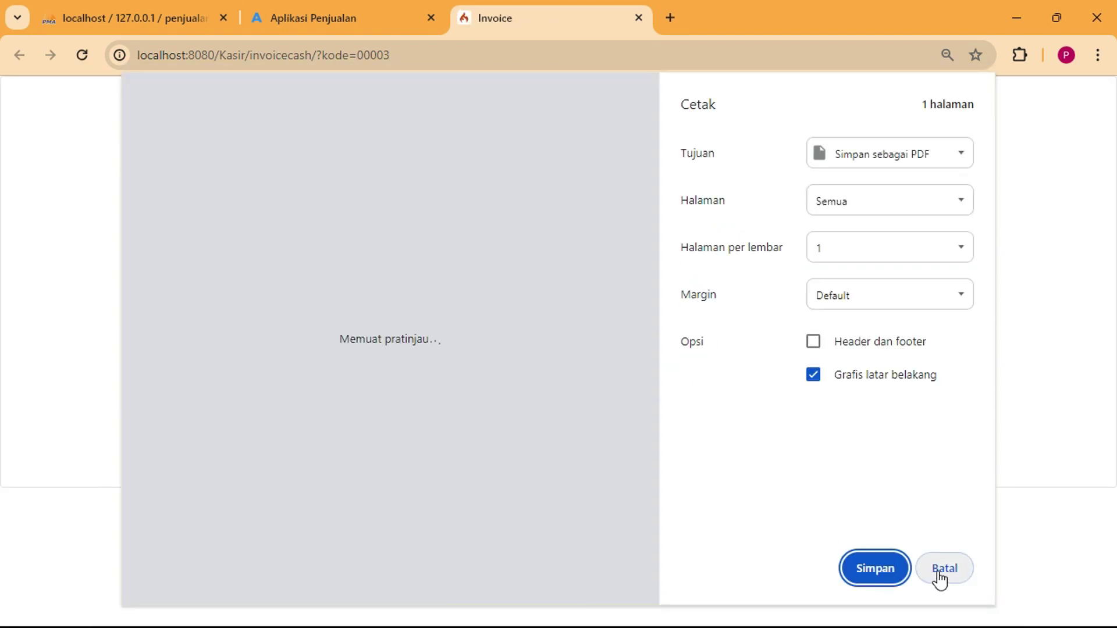
click(939, 578)
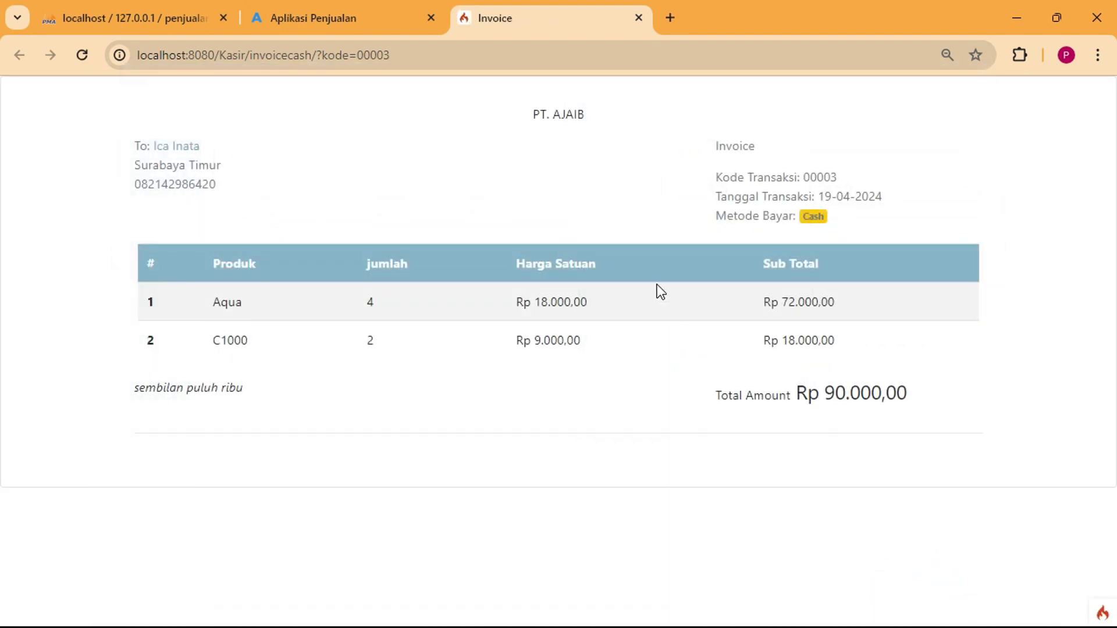
click(638, 20)
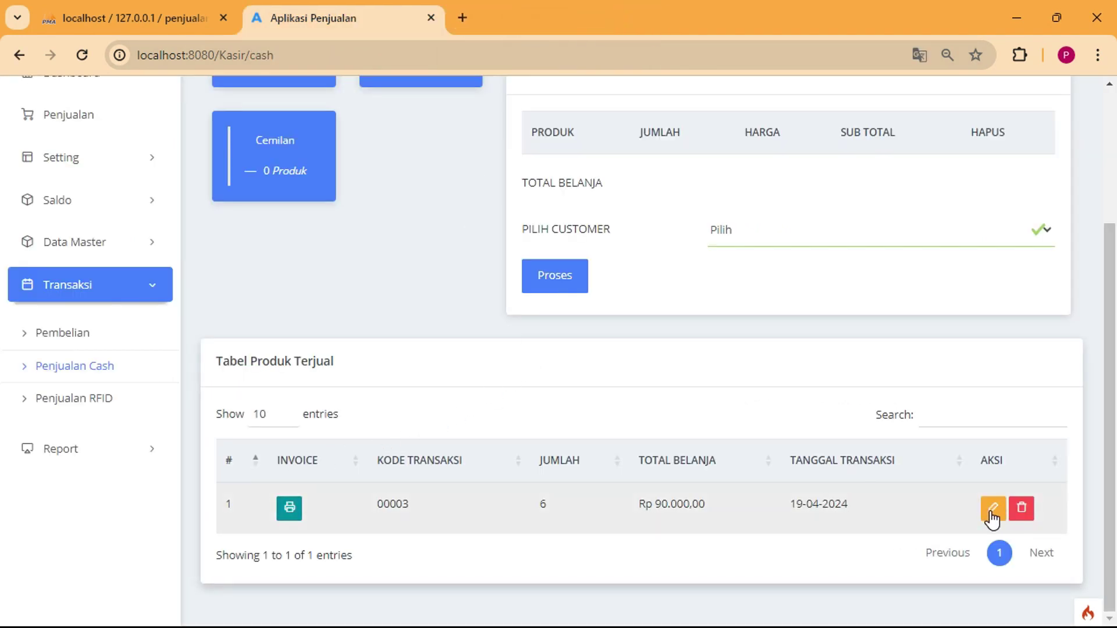
Sell 2 C1000 from Minuman by RFID card, recording Rp 18.000,00 transaction 00004.
click(73, 407)
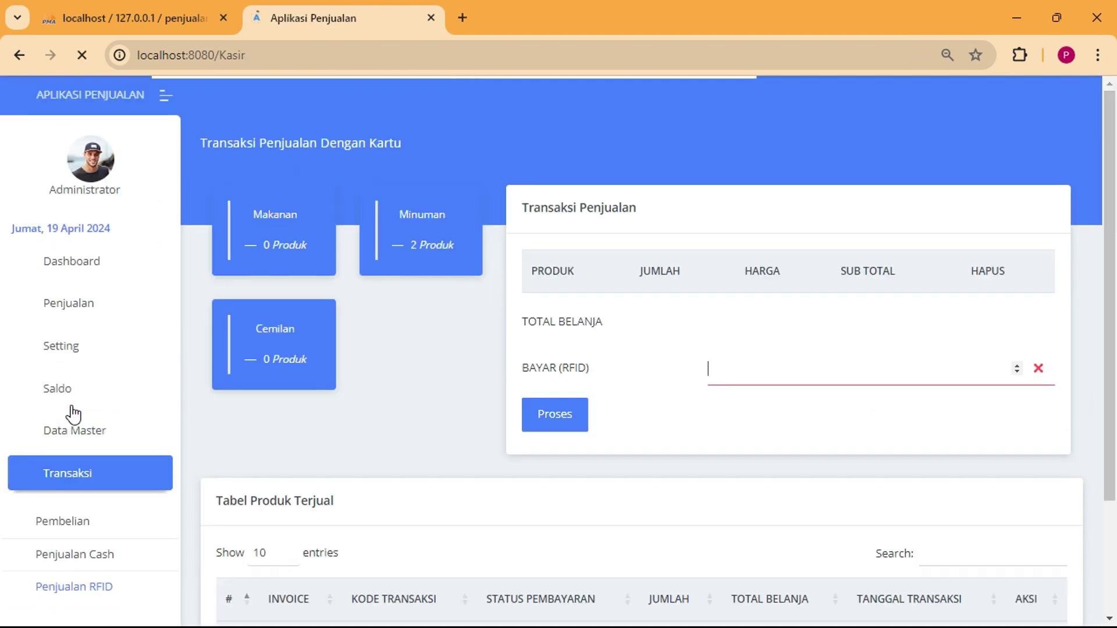
click(416, 228)
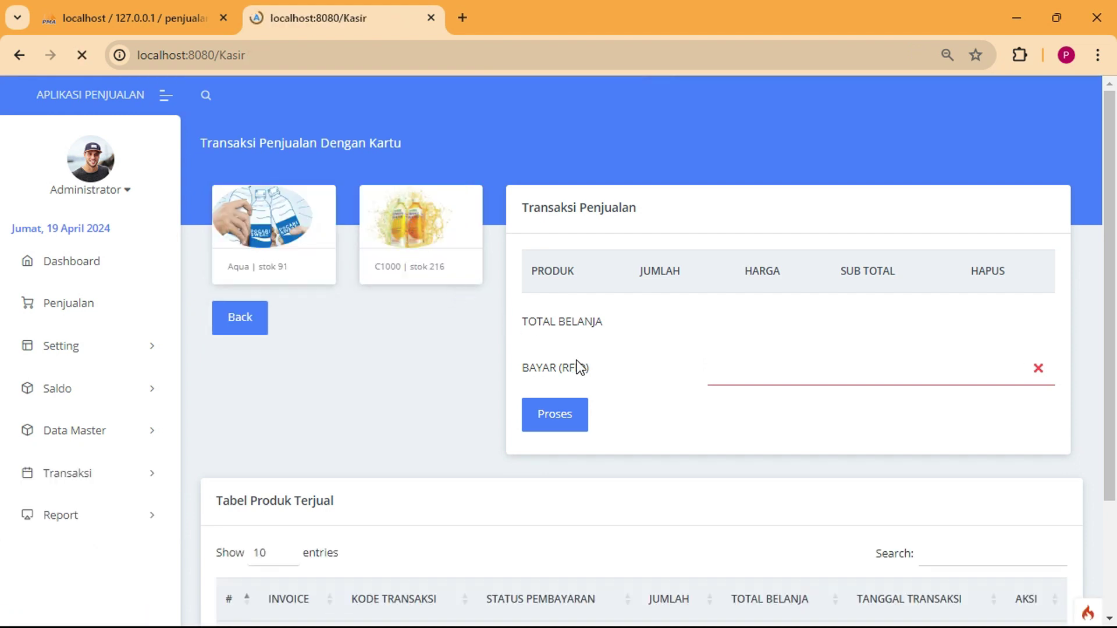
click(705, 368)
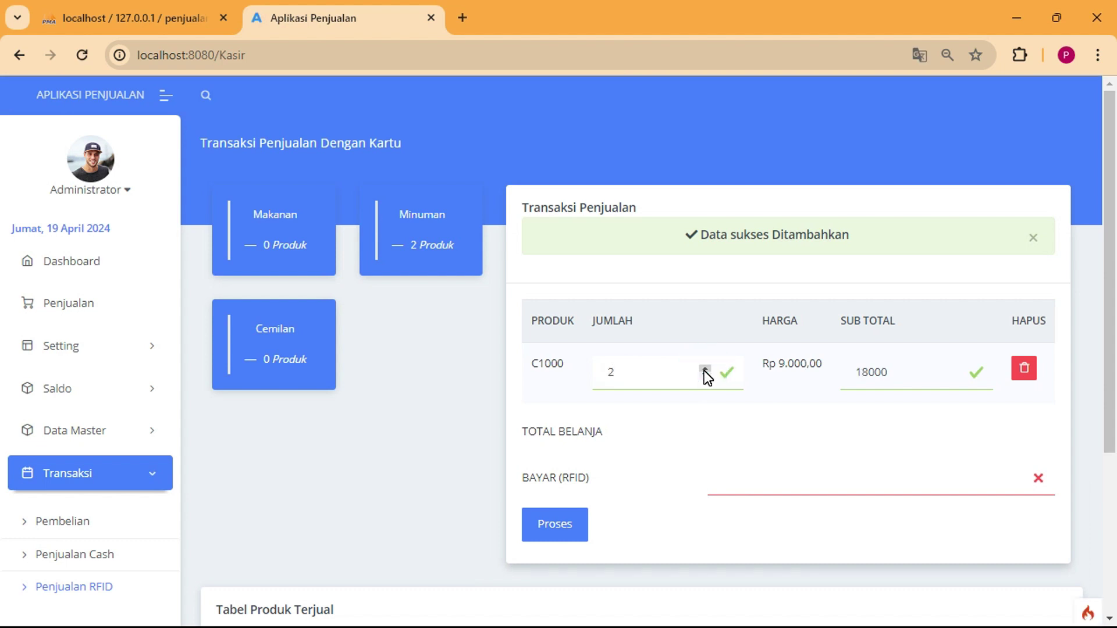
key(Tab)
key(Tab)
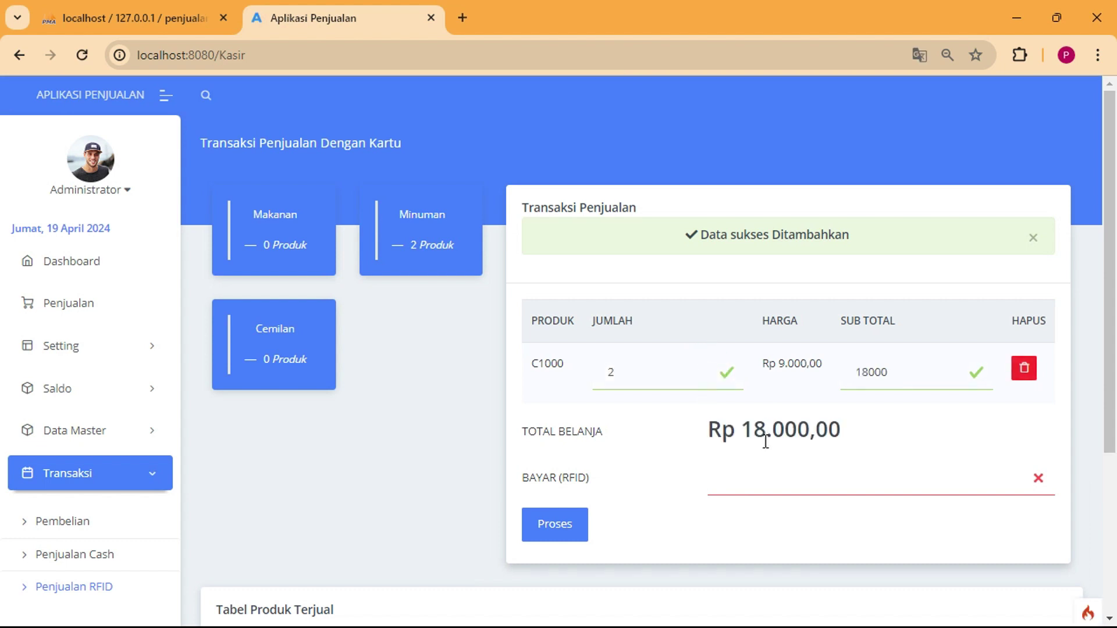
click(753, 479)
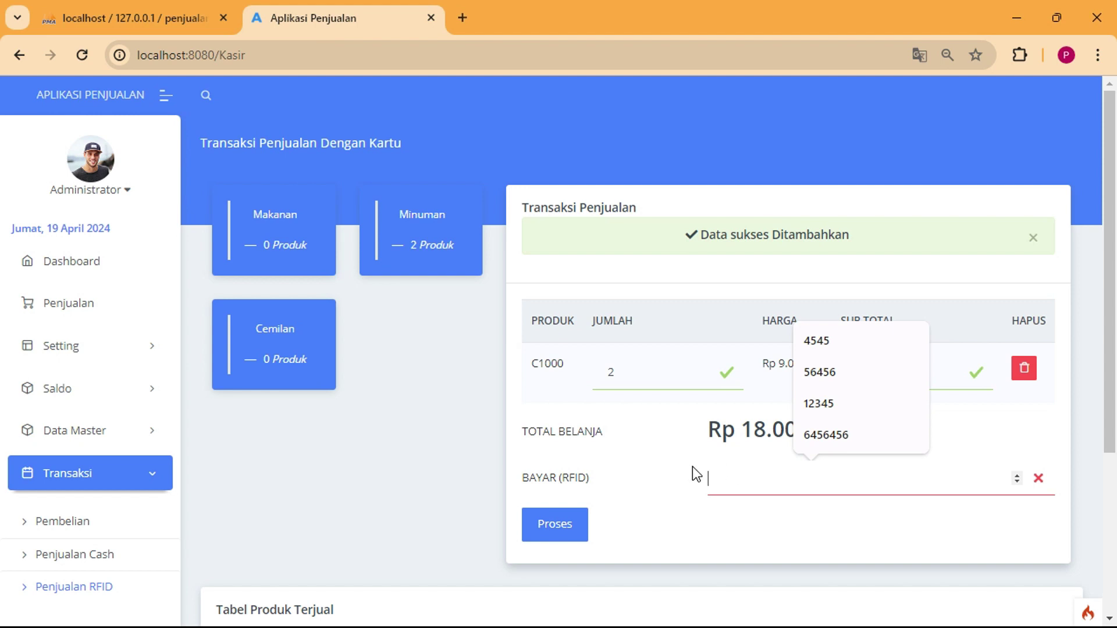
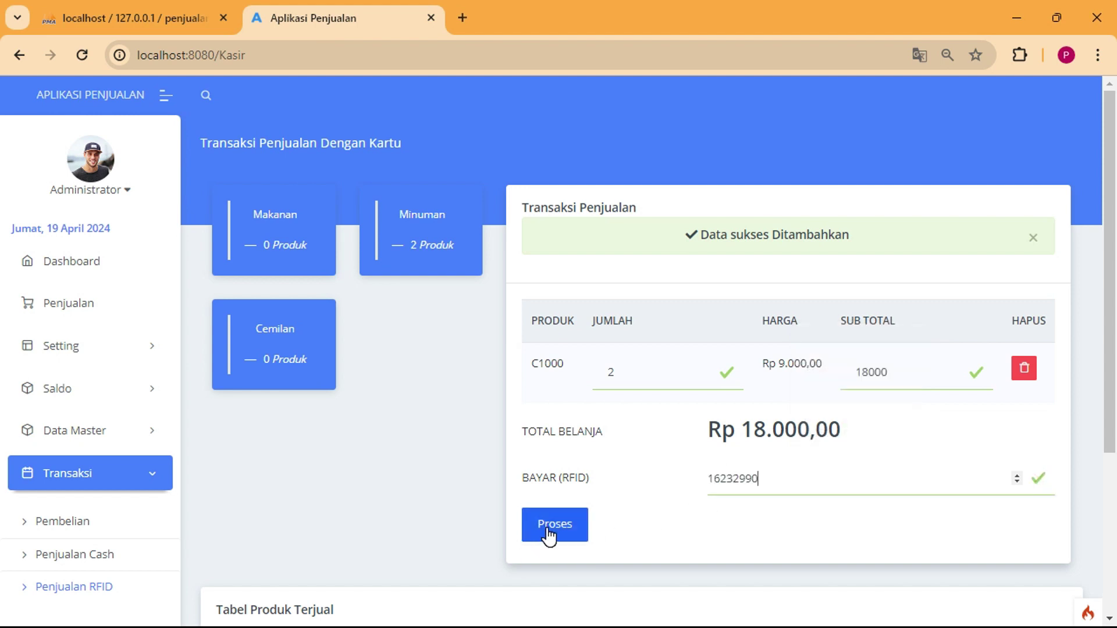
scroll(547, 524, down, 3)
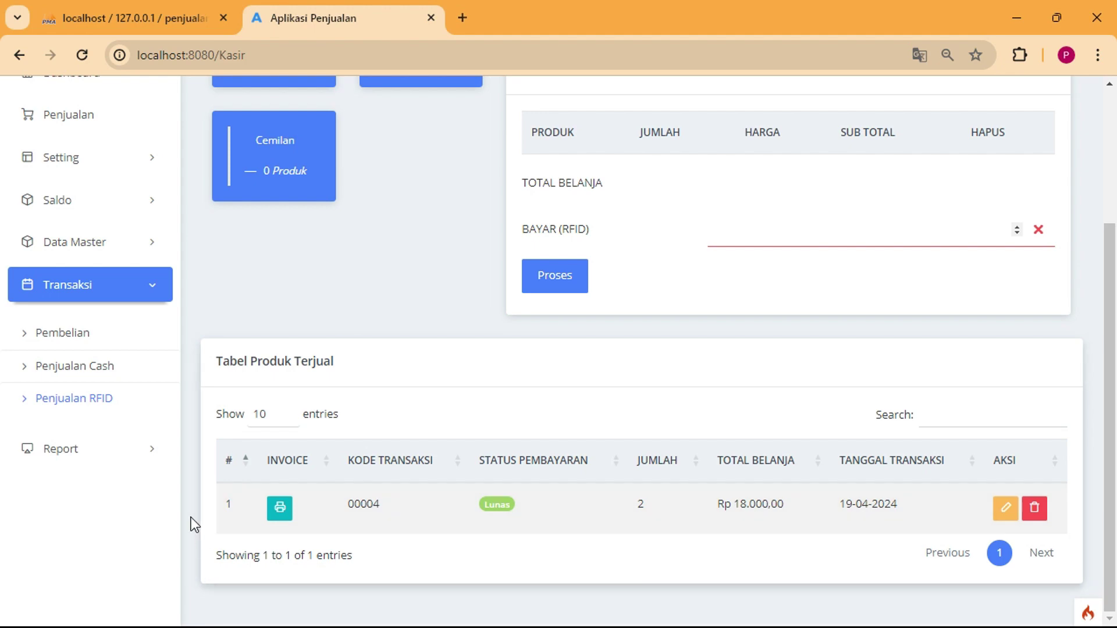
key(Return)
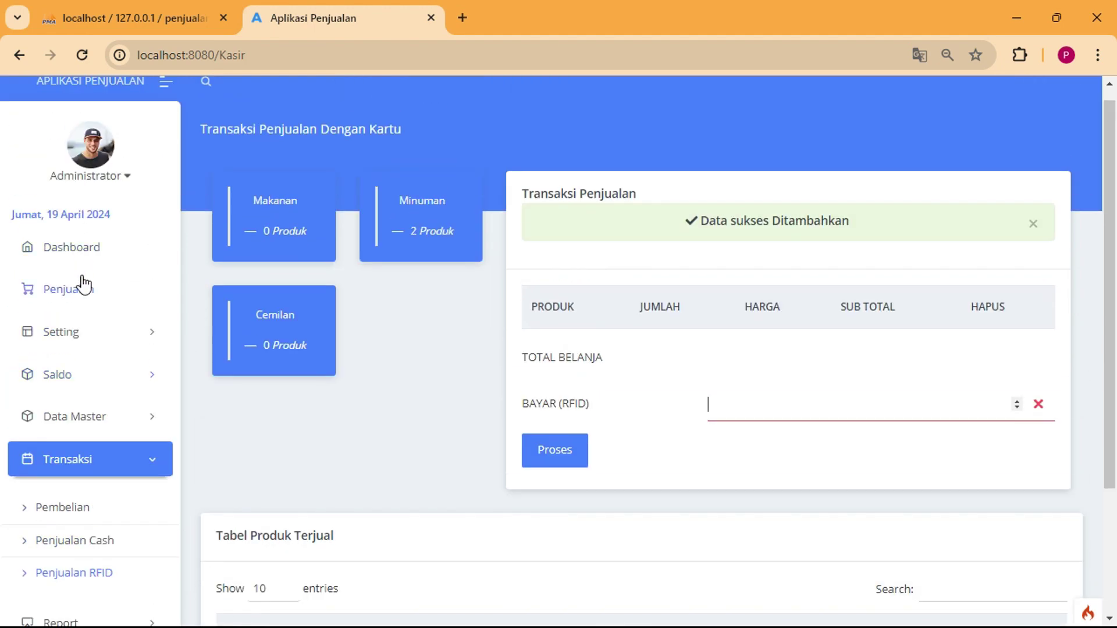
scroll(89, 313, down, 1)
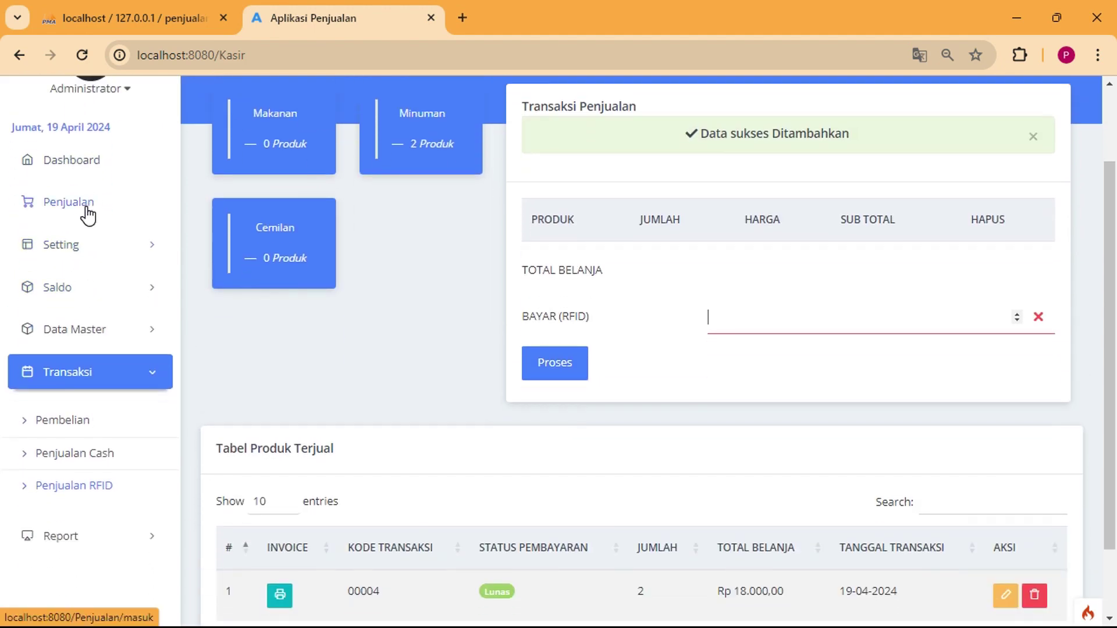
List sales transactions and highlight 00003's Rp 90.000 cash and 00004's Rp 18.000 card amounts.
click(85, 205)
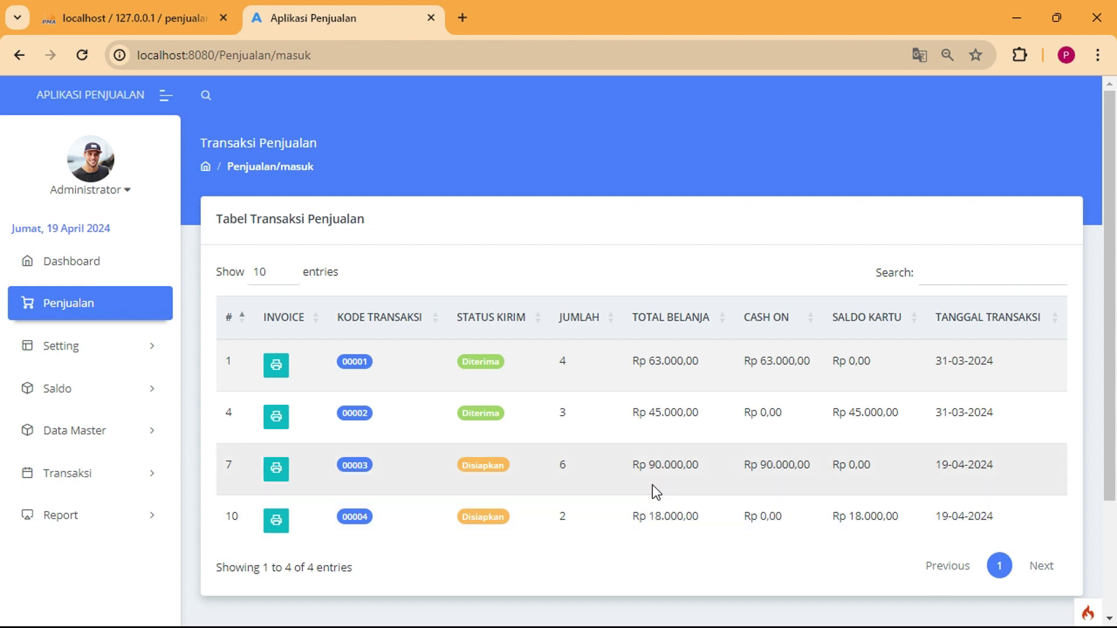
drag(759, 465, 801, 471)
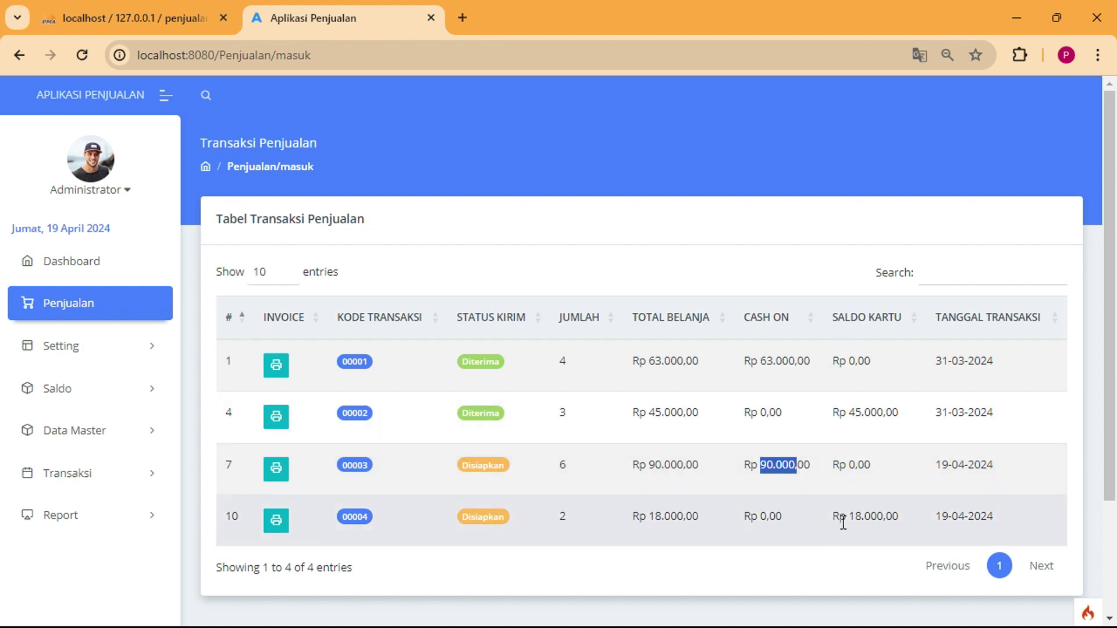
mouse_move(858, 520)
mouse_down()
mouse_move(891, 521)
mouse_move(865, 517)
mouse_up()
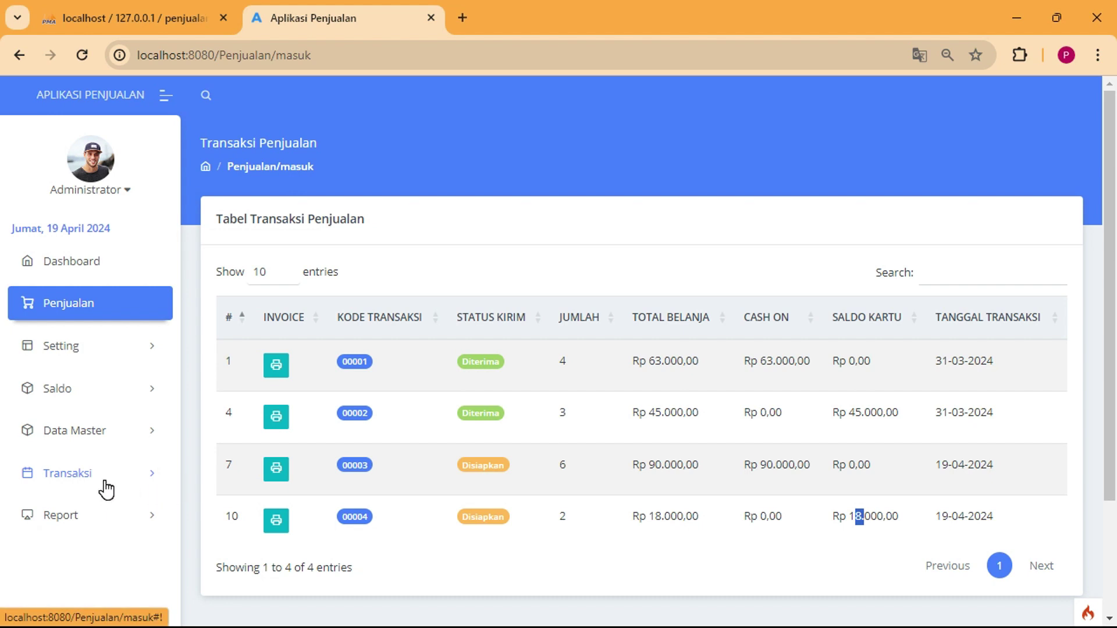
Open the Customer report, then the Pembelian (purchase) report.
click(99, 468)
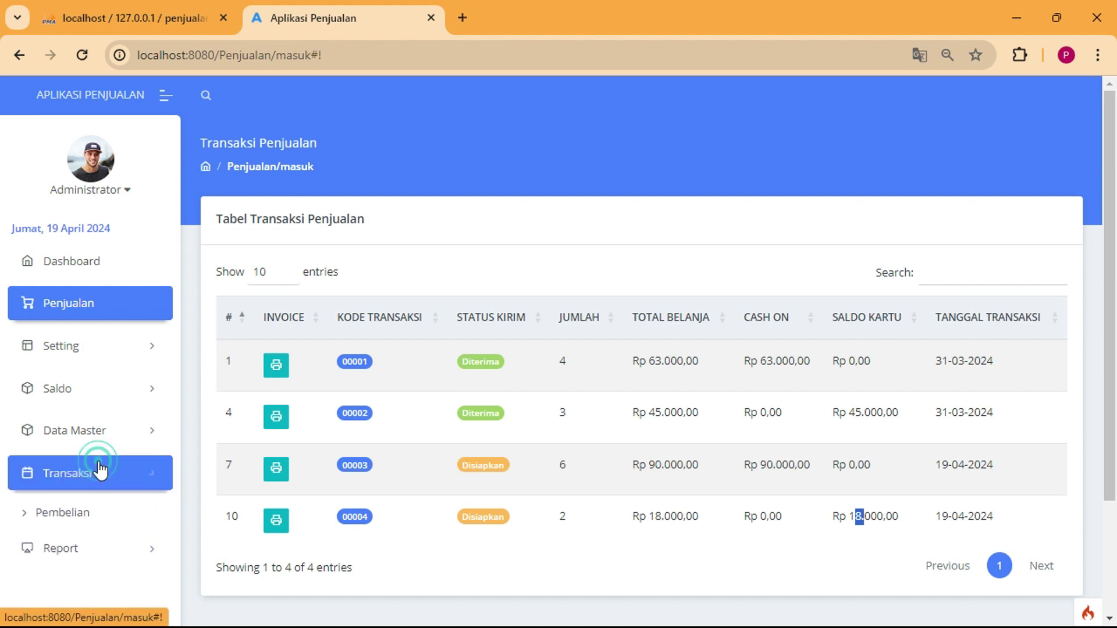
scroll(105, 517, down, 3)
click(99, 498)
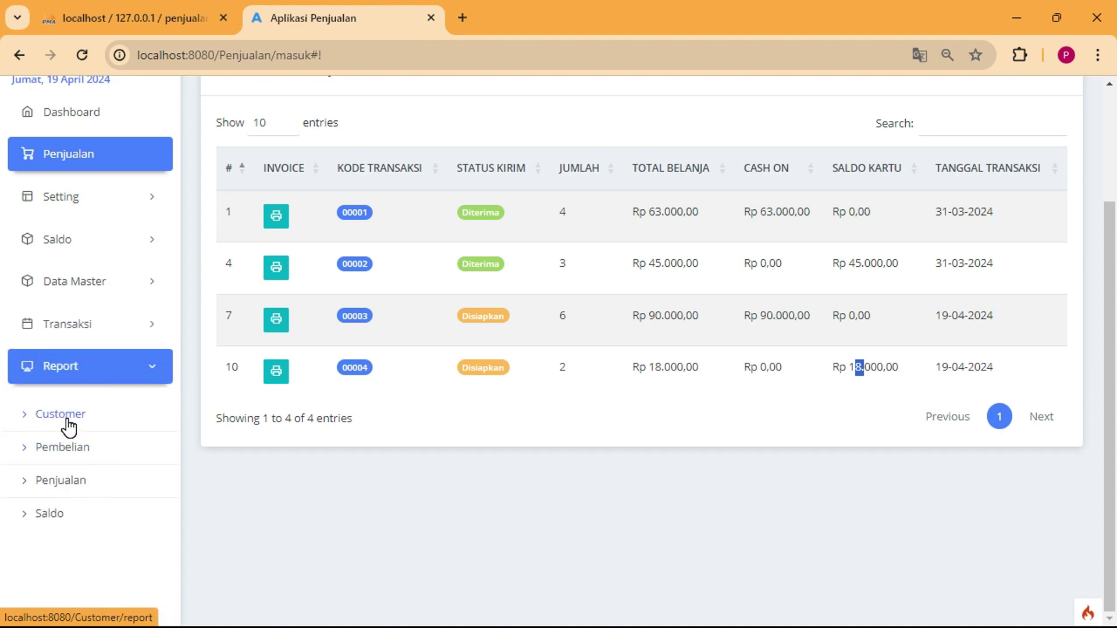
click(68, 426)
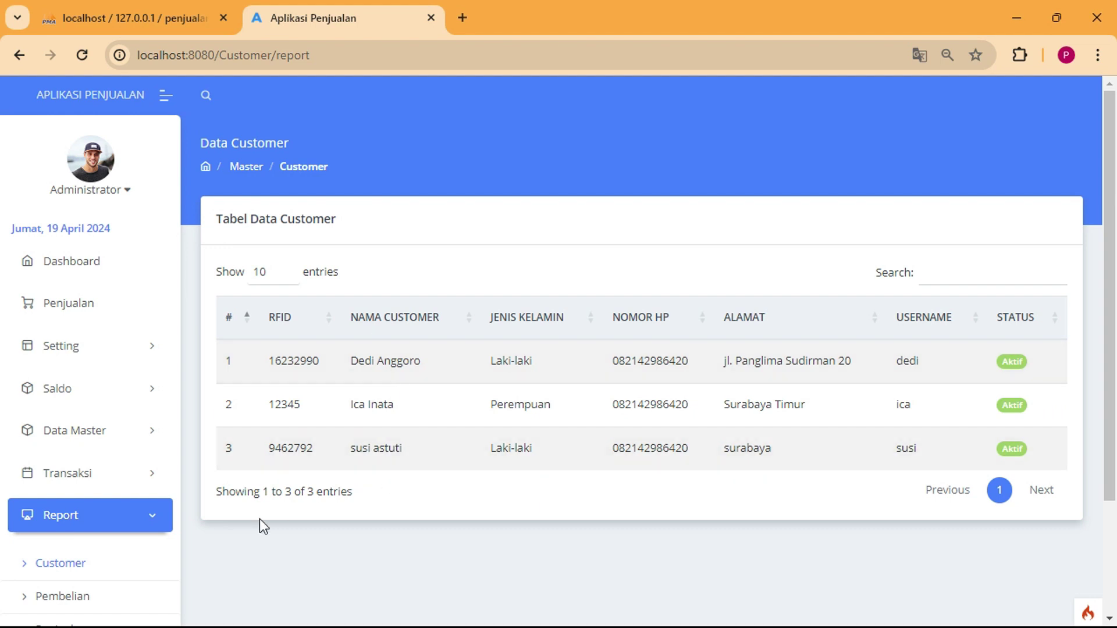
scroll(260, 519, down, 2)
click(82, 510)
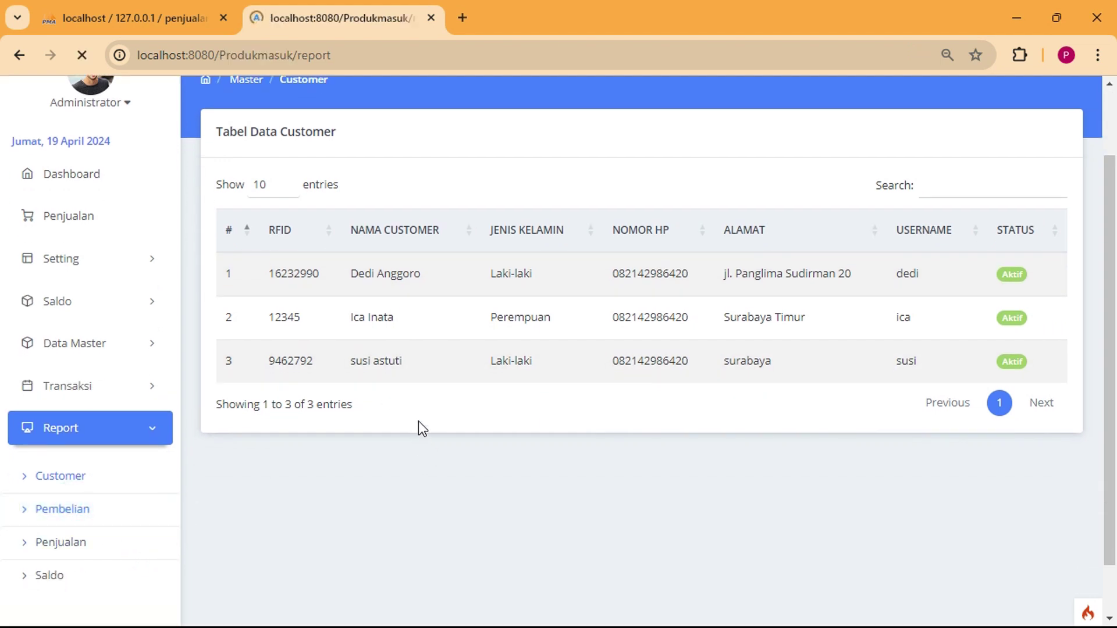
scroll(188, 538, down, 3)
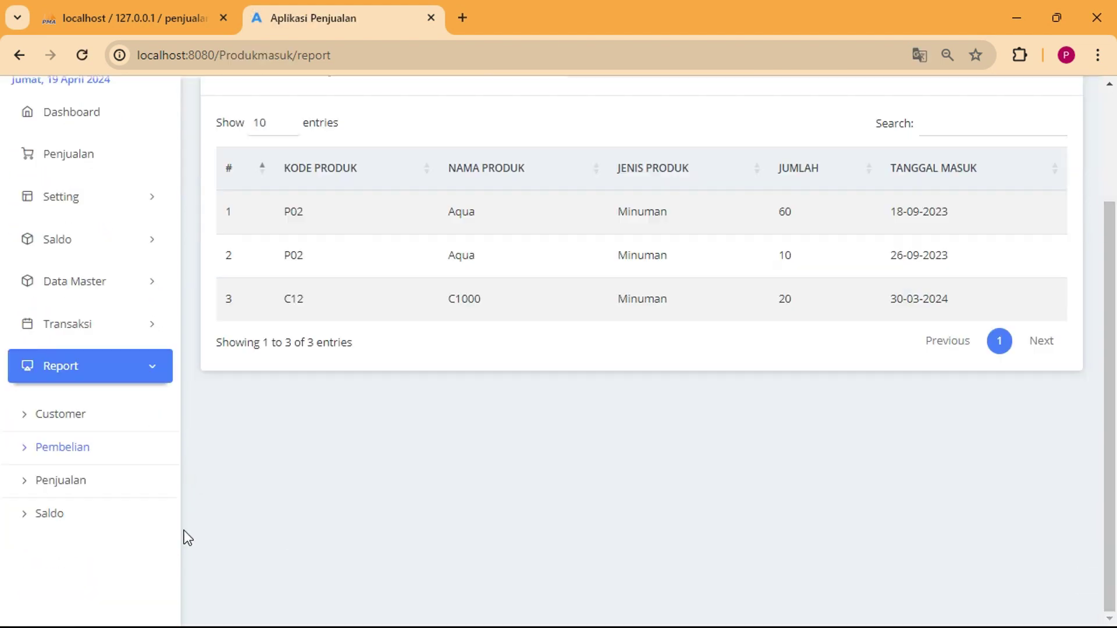
Review the Penjualan report table, then open the Saldo report per customer.
click(77, 483)
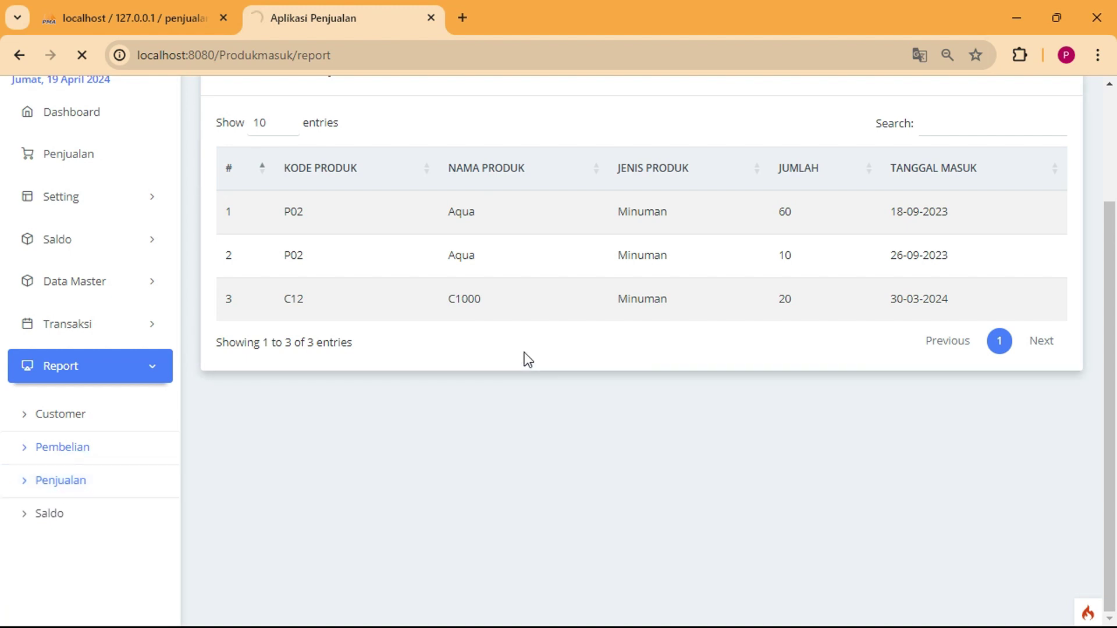
scroll(384, 430, down, 2)
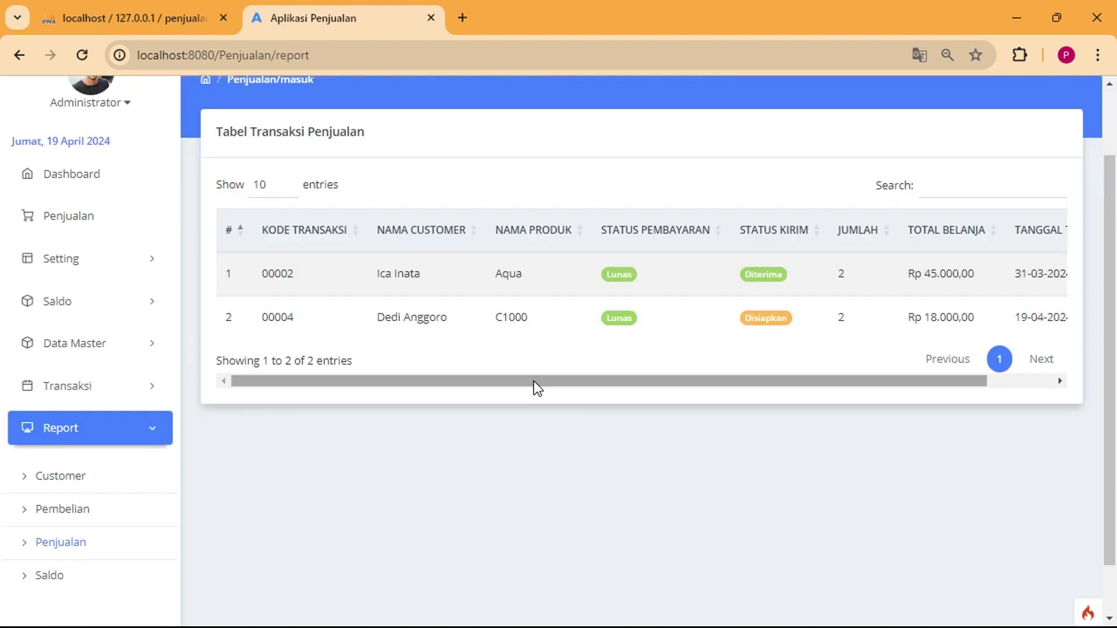
drag(534, 382, 791, 399)
scroll(176, 535, down, 1)
scroll(177, 535, down, 1)
click(46, 518)
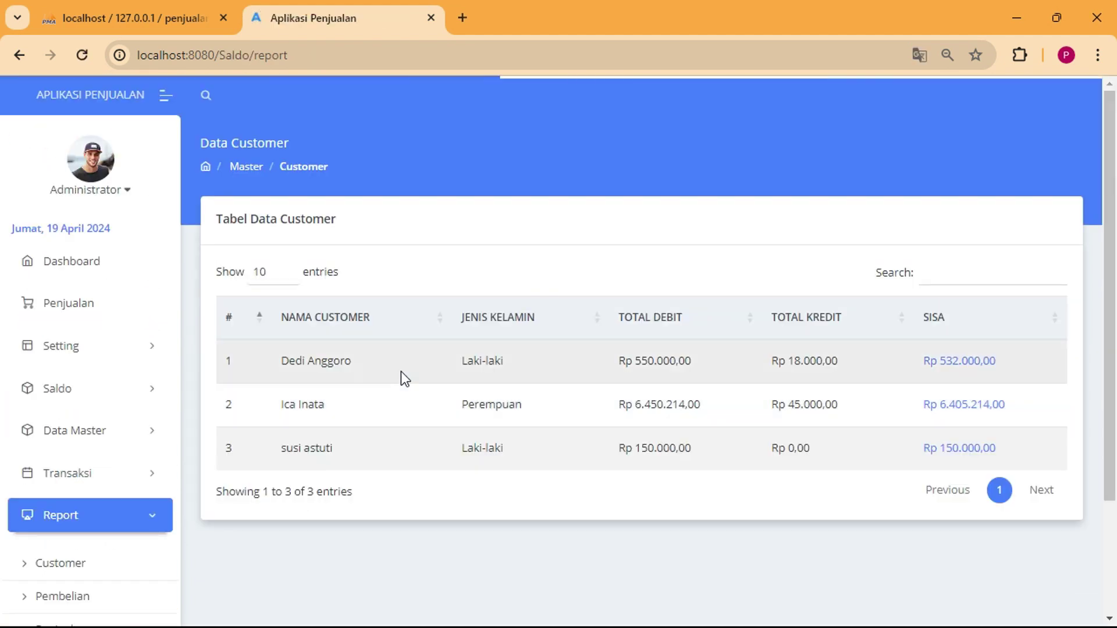
Open Cek Saldo for the second customer's Rp 6.405.214,00 balance and scroll through its history.
drag(296, 358, 352, 361)
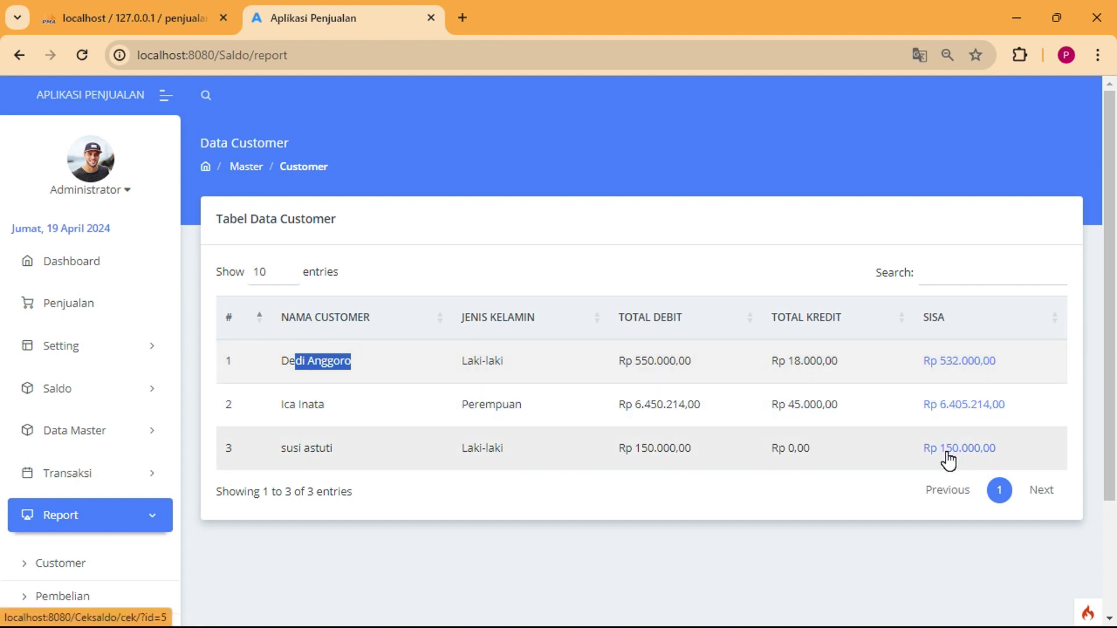
click(956, 407)
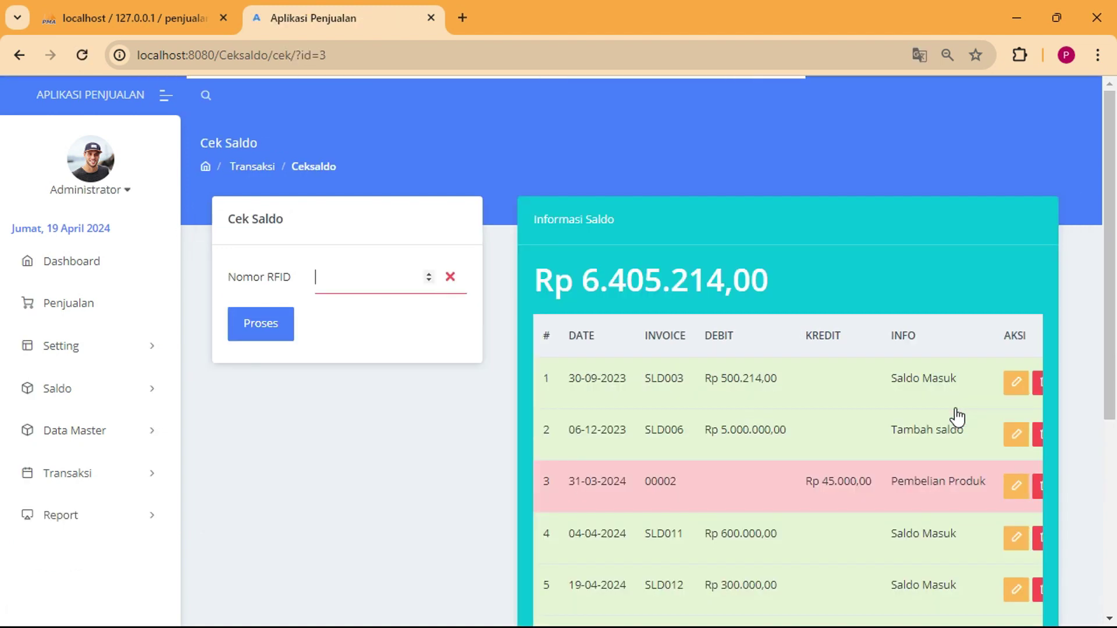
scroll(771, 425, down, 5)
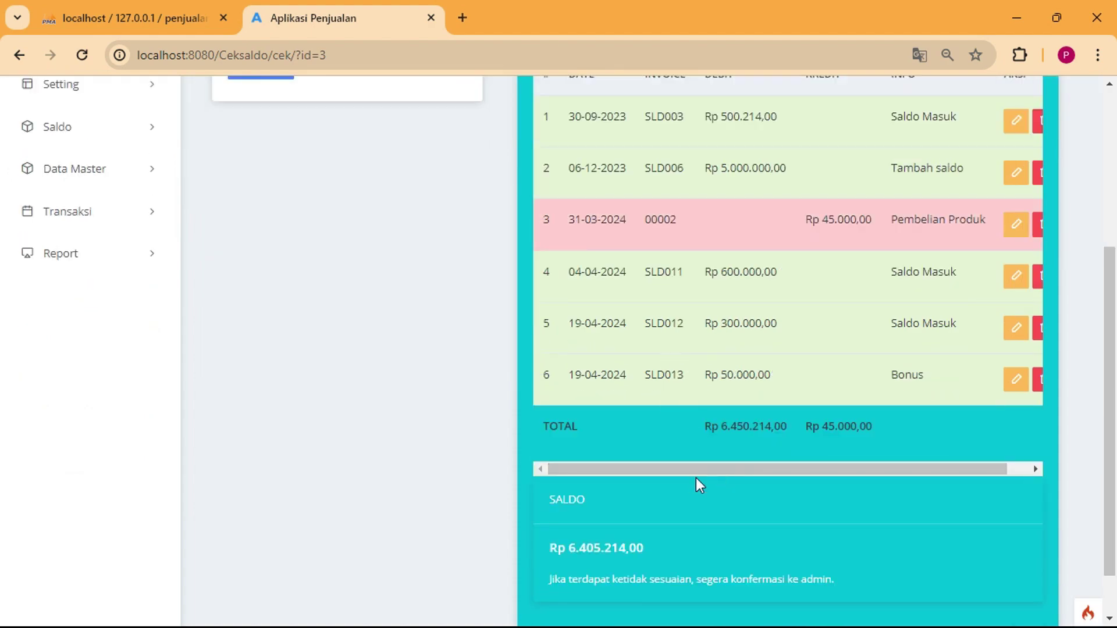
drag(696, 472, 807, 470)
scroll(698, 437, down, 1)
scroll(687, 438, up, 5)
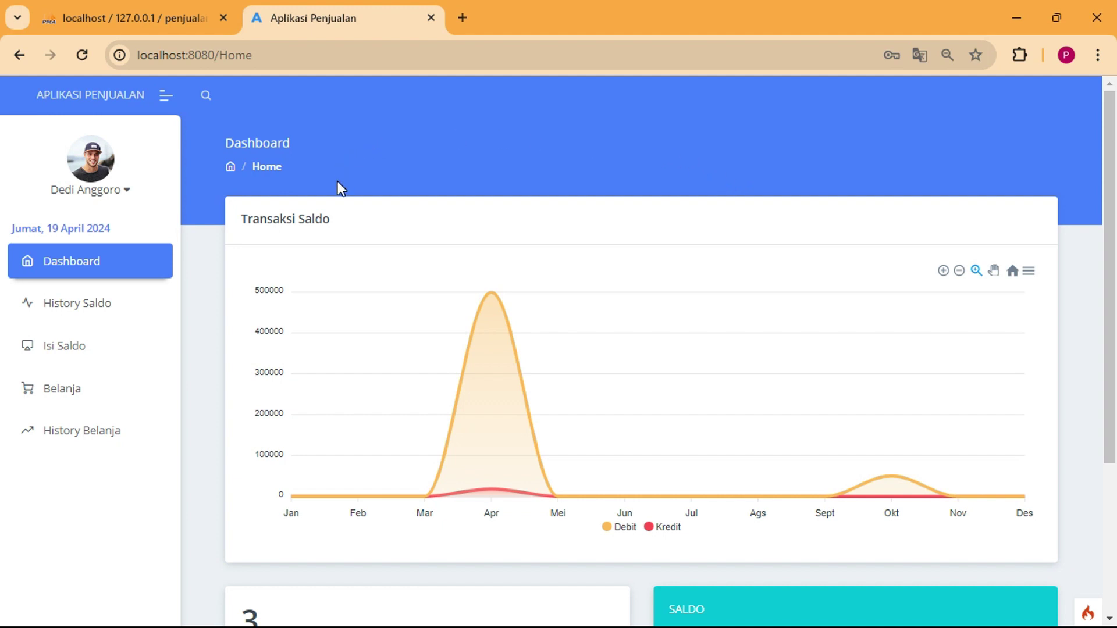
Point out the dashboard's Transaksi Belanja label, Diterima count and SALDO balance.
scroll(340, 188, down, 4)
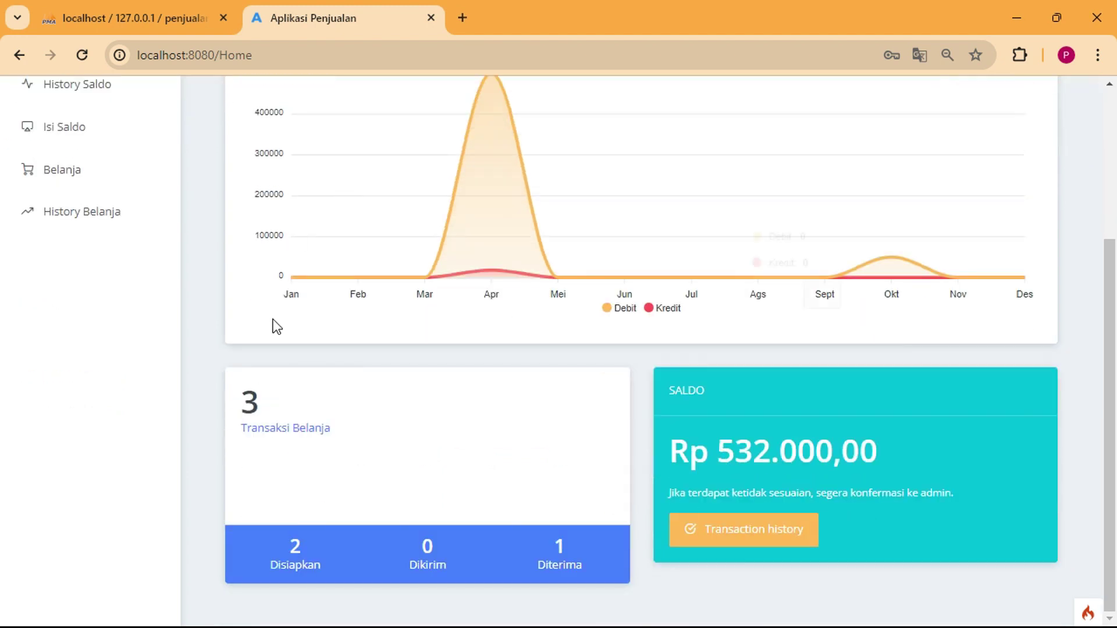
drag(247, 429, 334, 433)
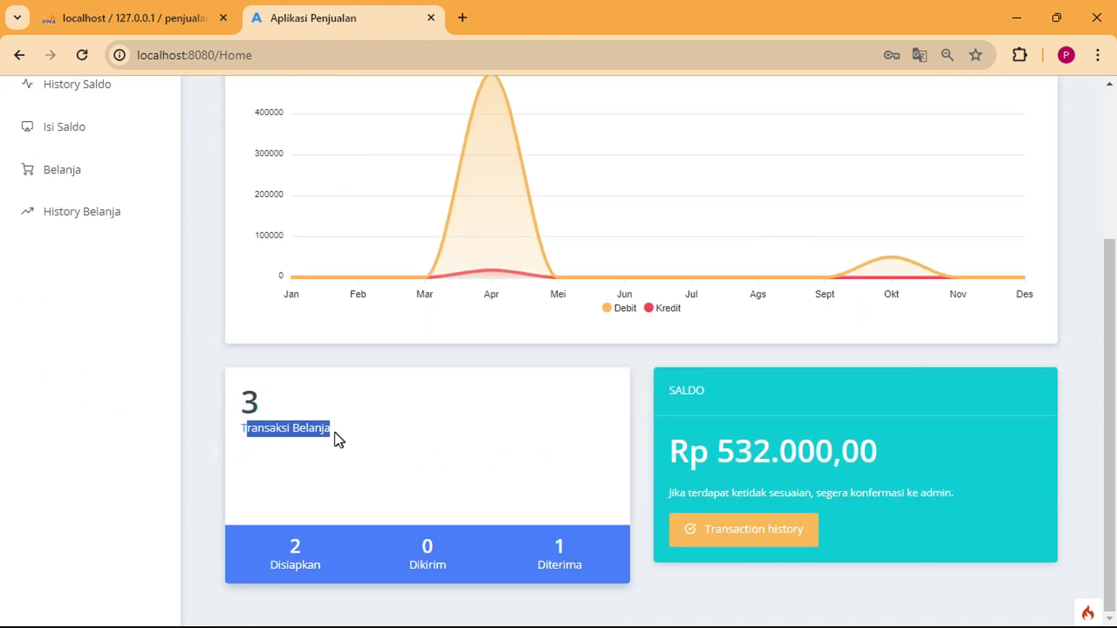
click(314, 450)
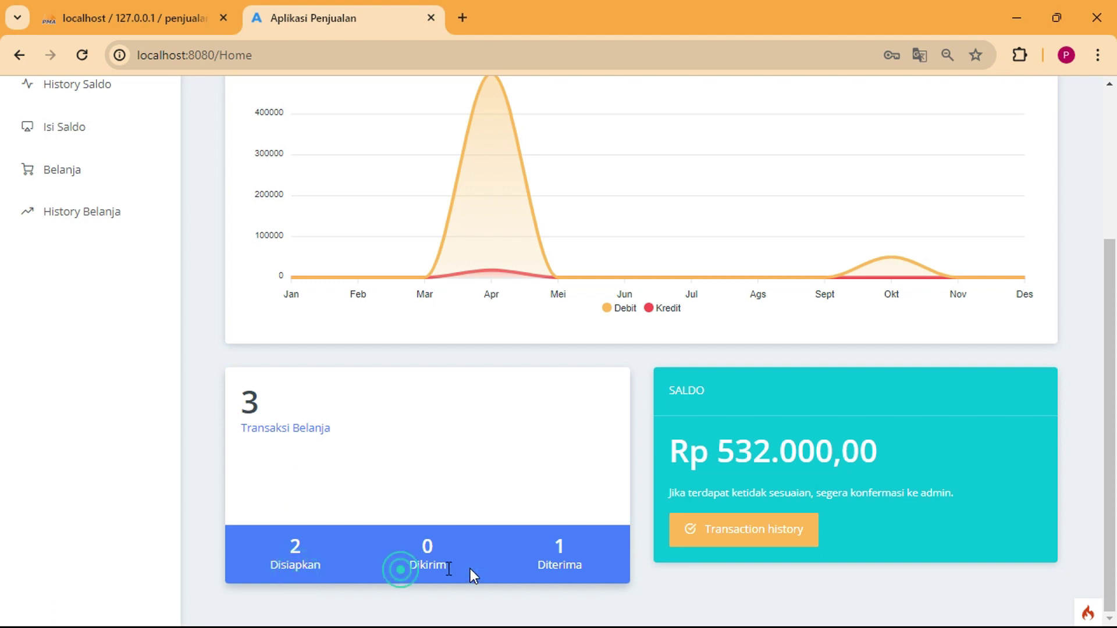
drag(544, 569, 576, 567)
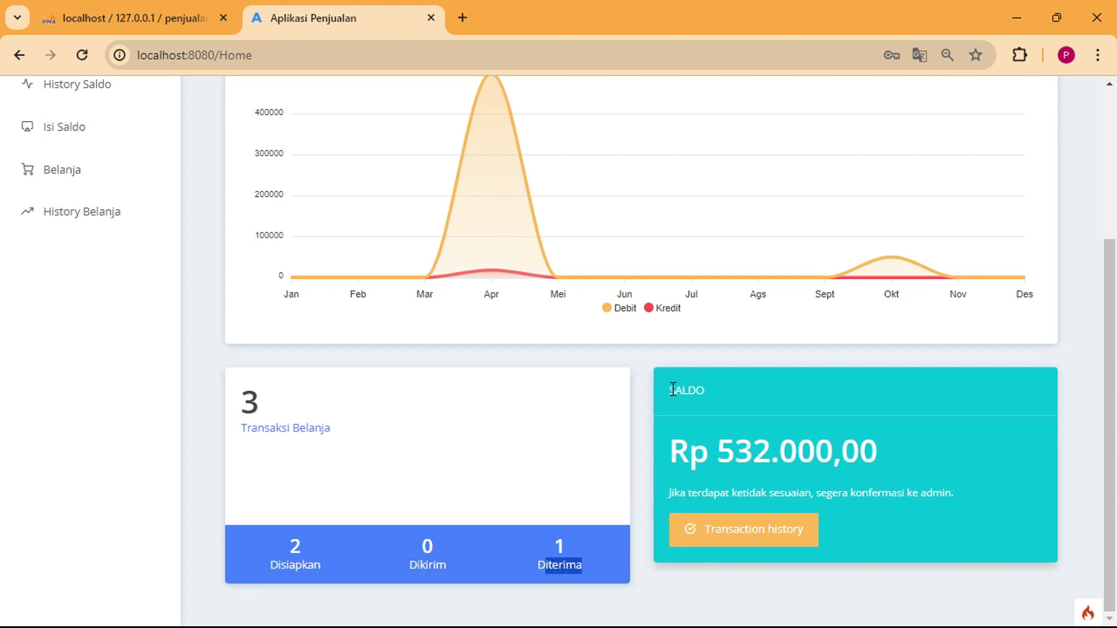
drag(673, 390, 709, 395)
drag(726, 462, 812, 460)
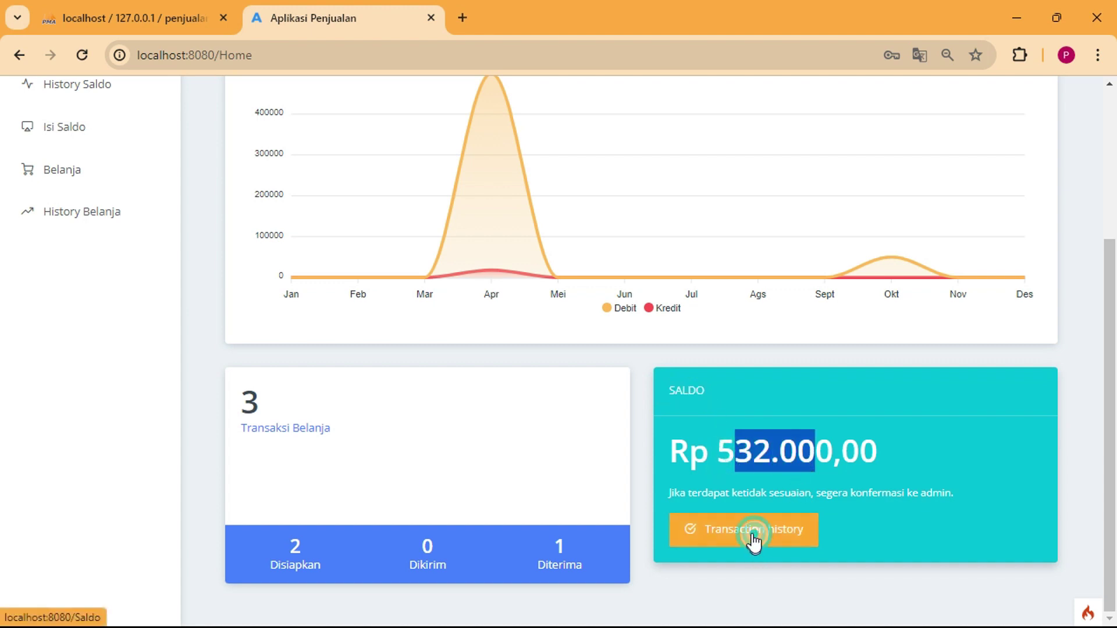
Show the saldo history's five entries leaving a Rp 532.000,00 balance.
click(754, 542)
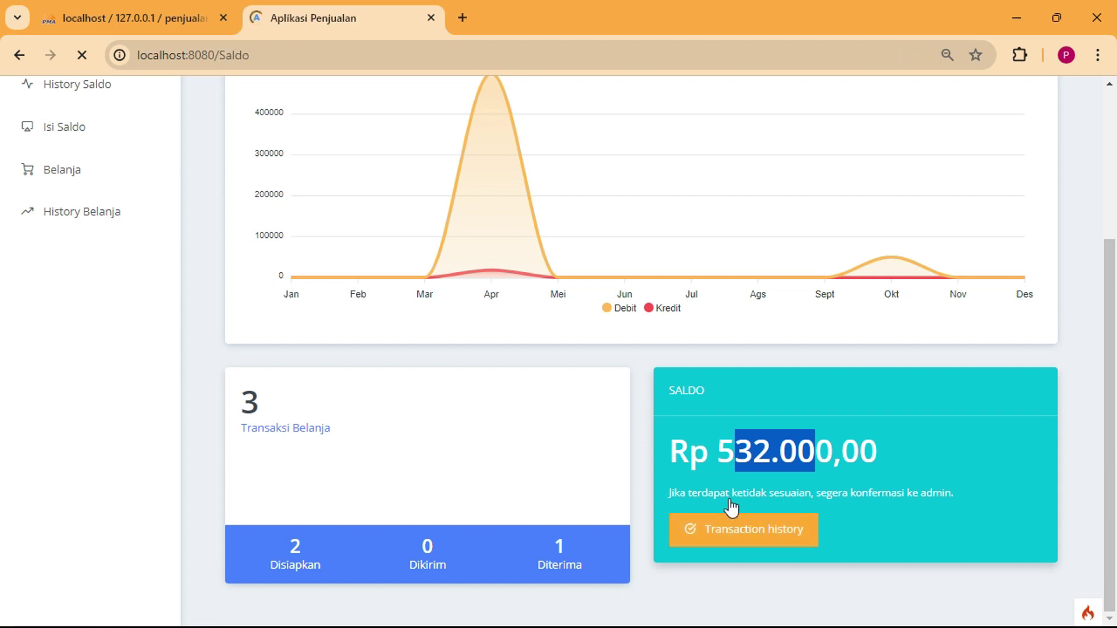
scroll(508, 286, down, 3)
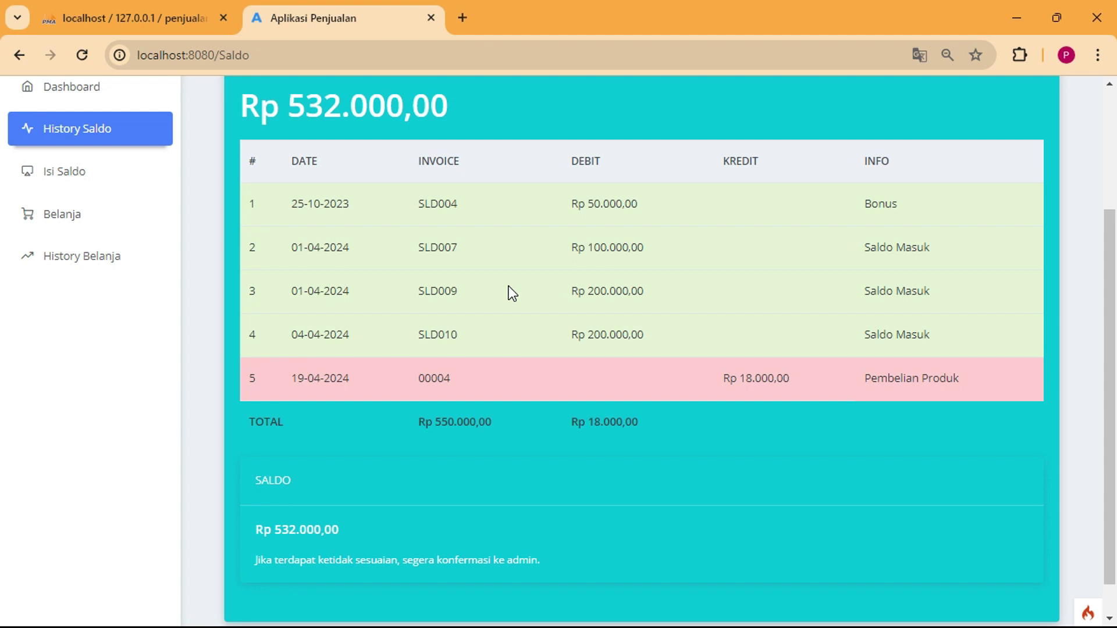
scroll(508, 286, up, 3)
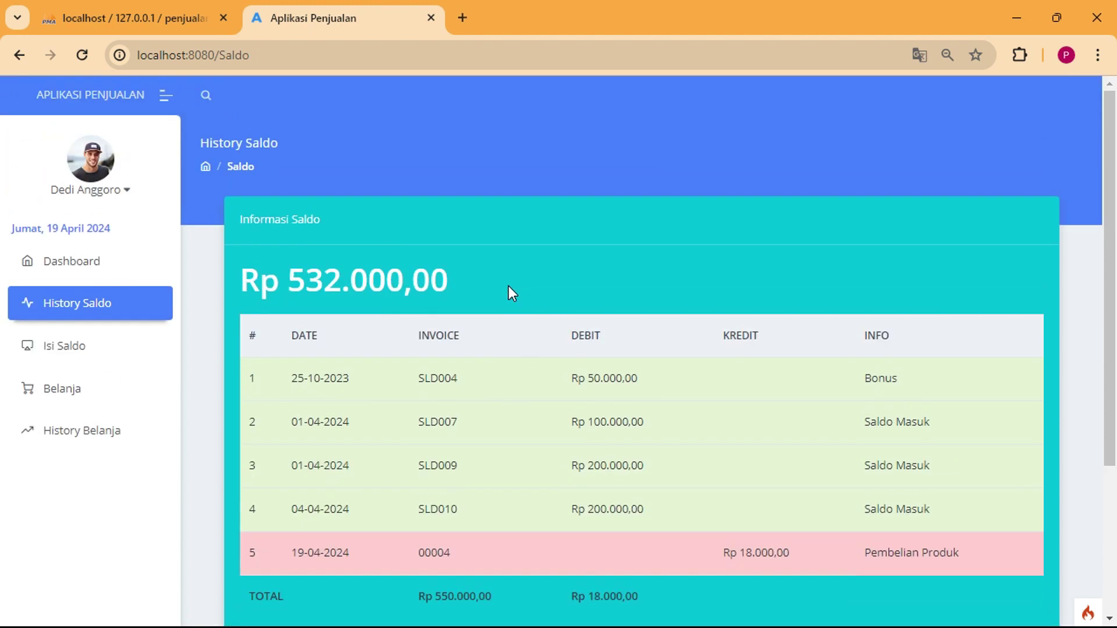
Inspect the Isi Saldo Nominal field without submitting, then go to Belanja offering Aqua and C1000.
click(85, 349)
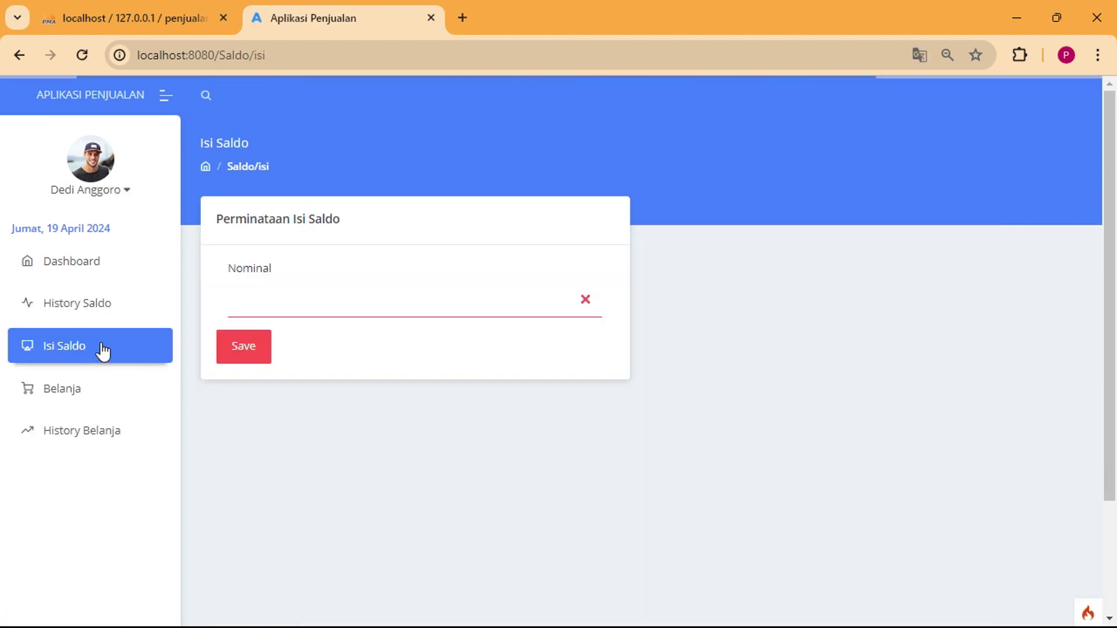
click(301, 307)
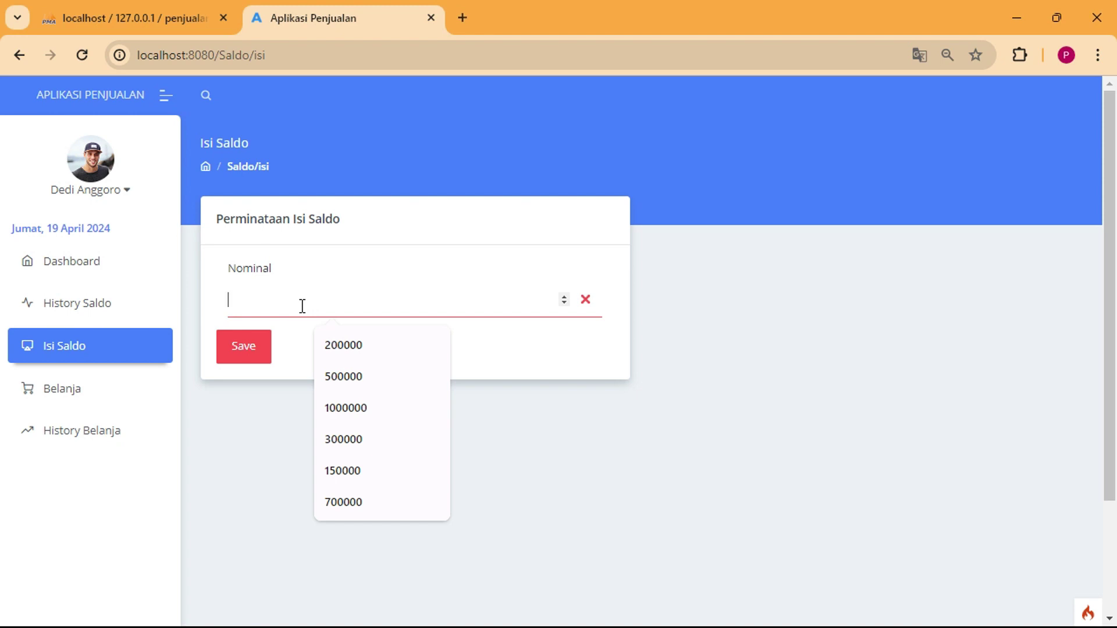
click(276, 379)
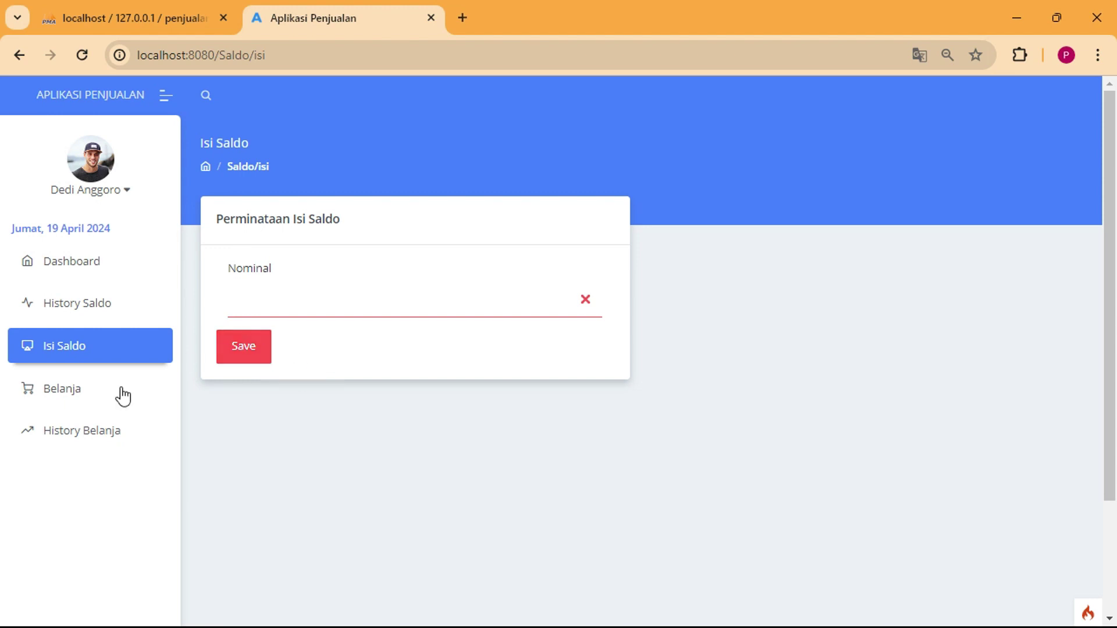
click(48, 393)
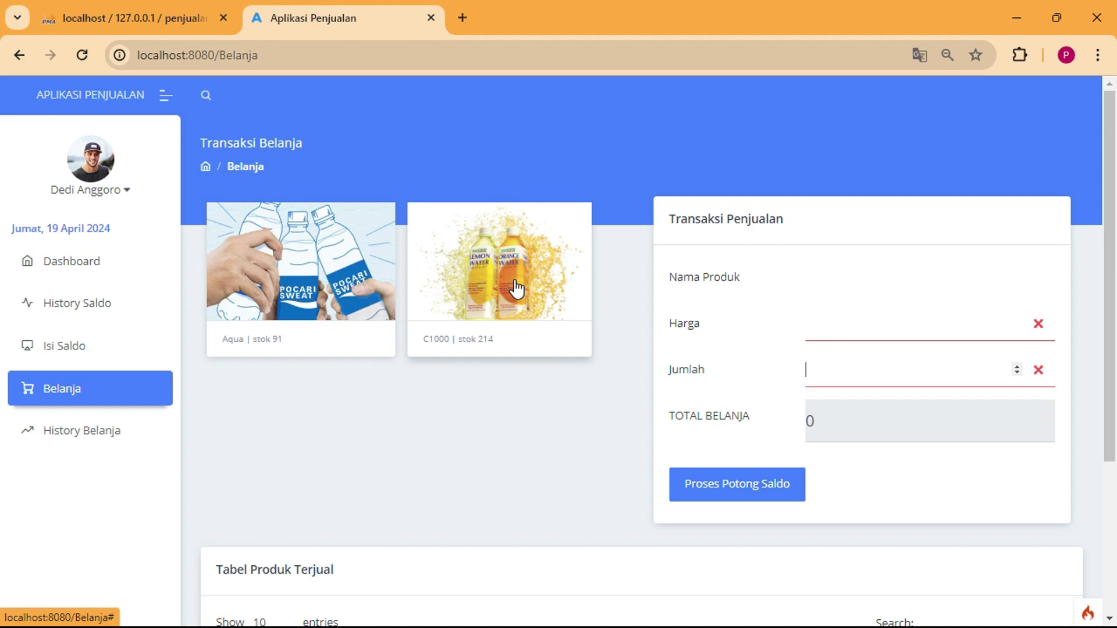
Buy 5 Aqua at 18000 each, paying the 90000 total from saldo.
click(342, 272)
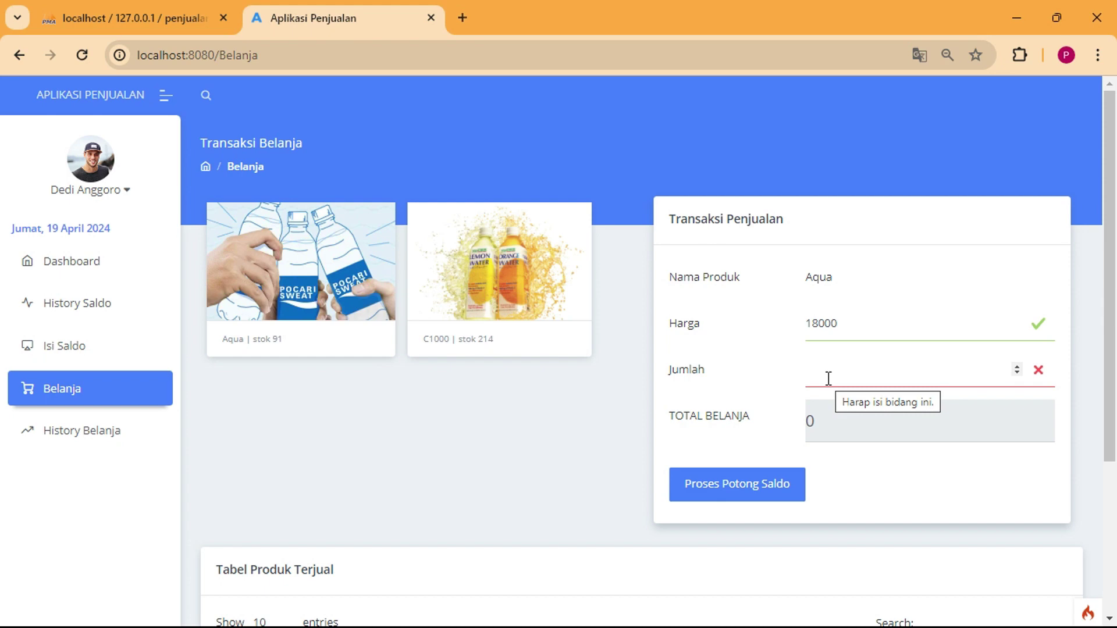
text(5)
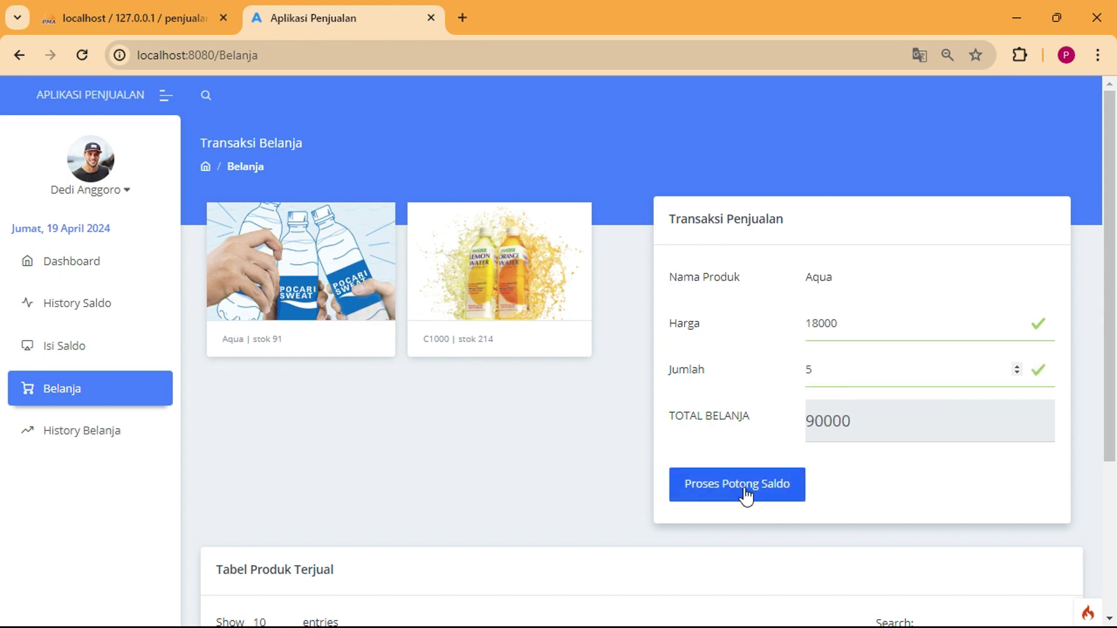
scroll(755, 489, down, 2)
click(755, 403)
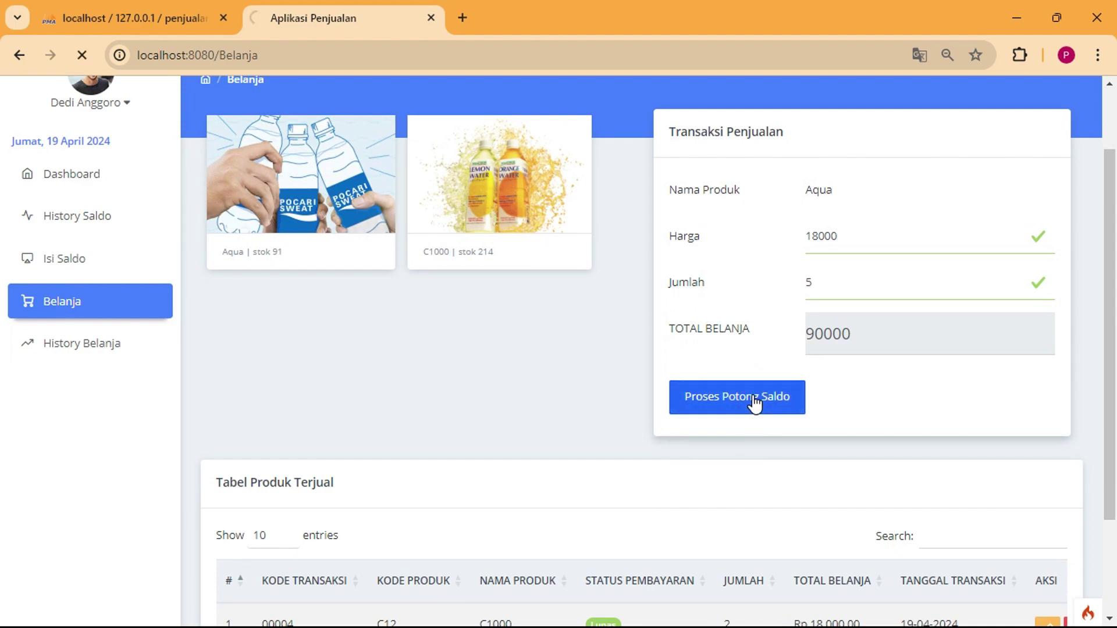